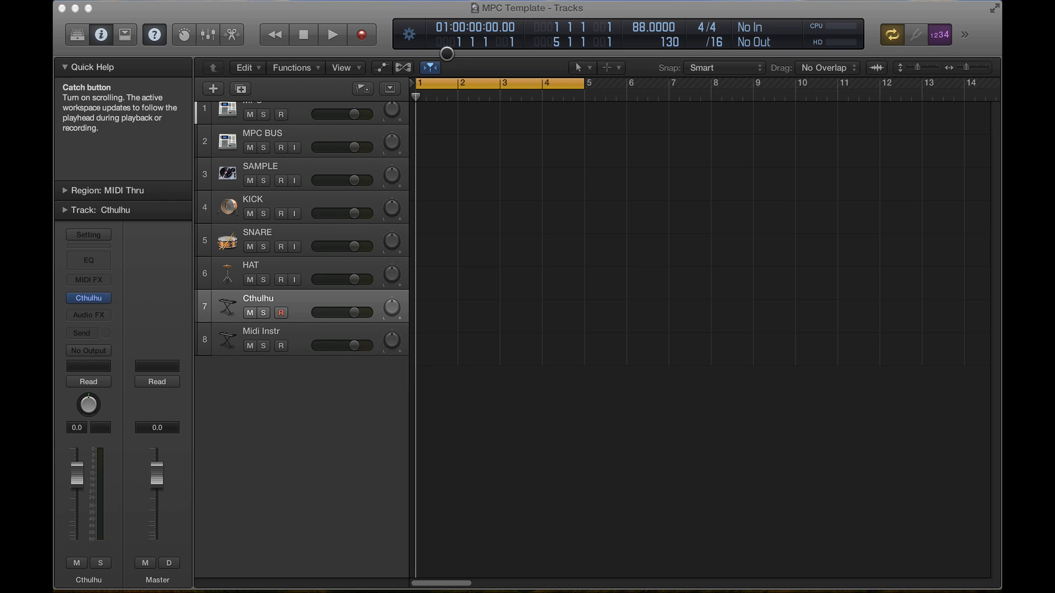
{"action": "left_click", "coordinate": [297, 110]}
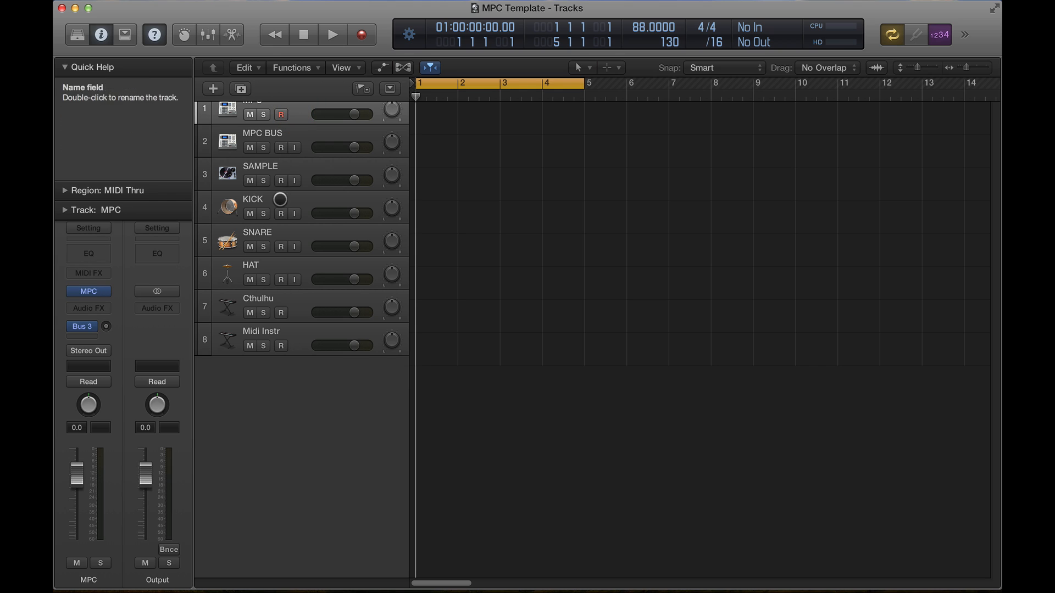
{"action": "left_click", "coordinate": [287, 169]}
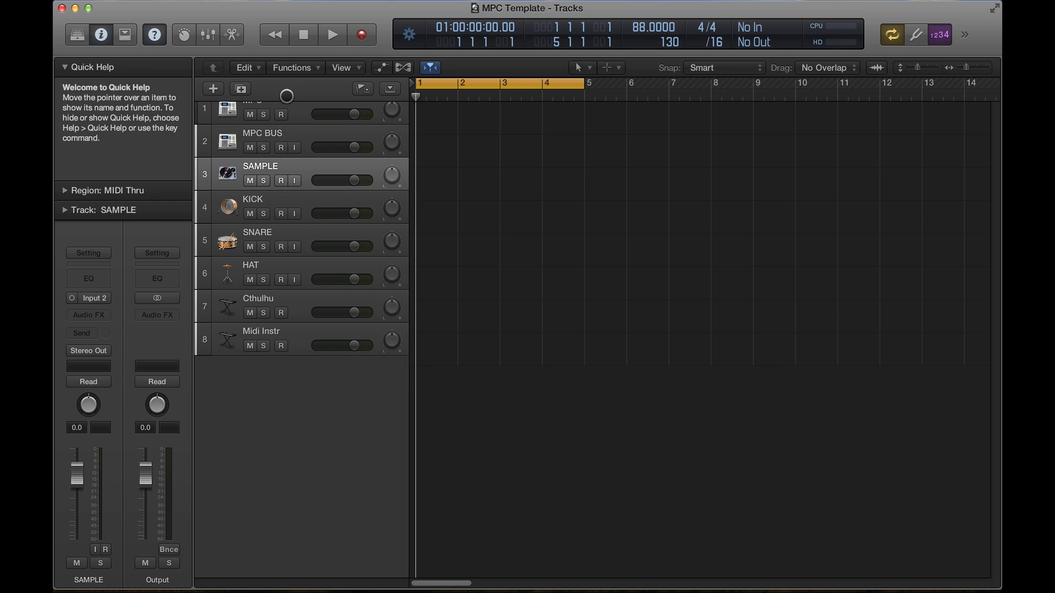
{"action": "left_click", "coordinate": [293, 110]}
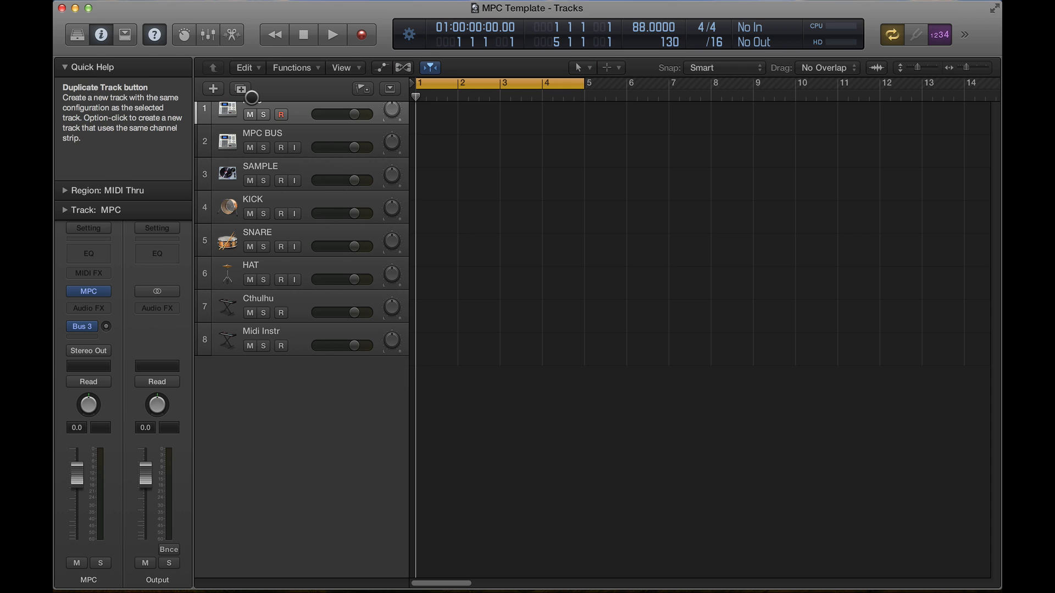
{"action": "left_click", "coordinate": [337, 87]}
{"action": "left_click", "coordinate": [319, 83]}
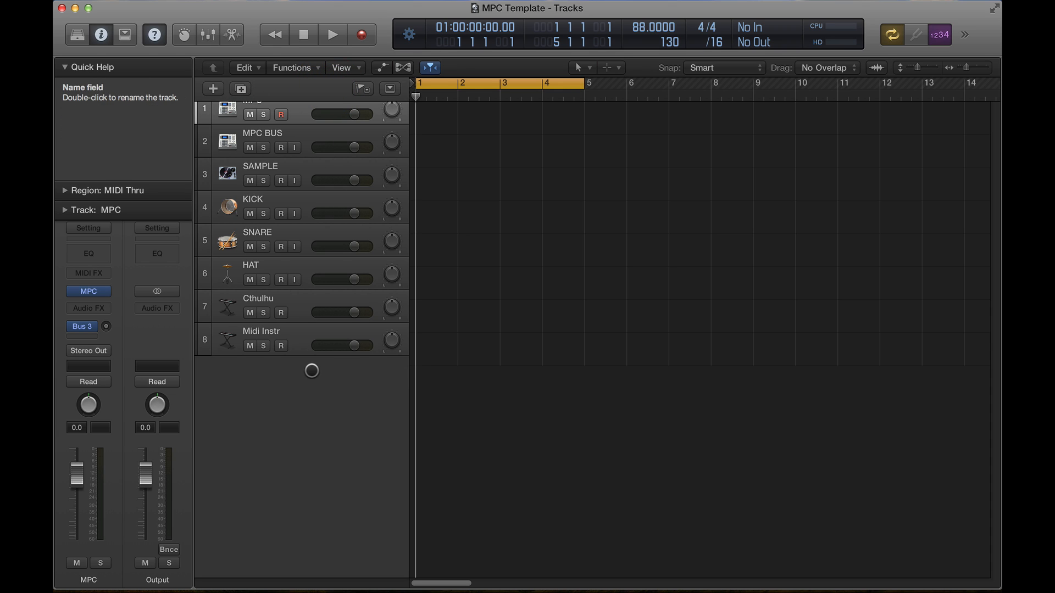
{"action": "left_click", "coordinate": [301, 408]}
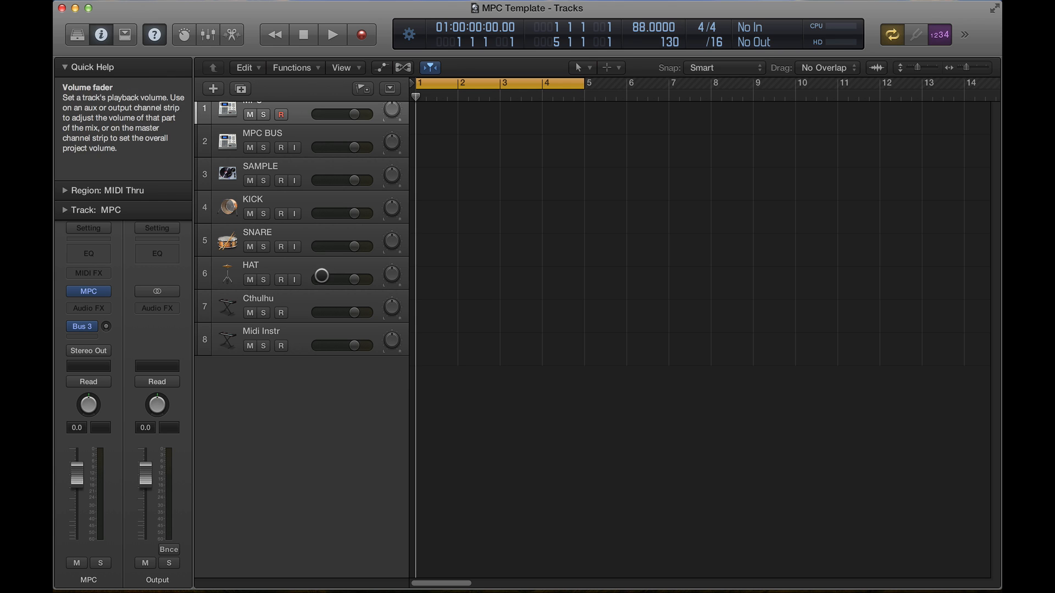
{"action": "left_click", "coordinate": [245, 301]}
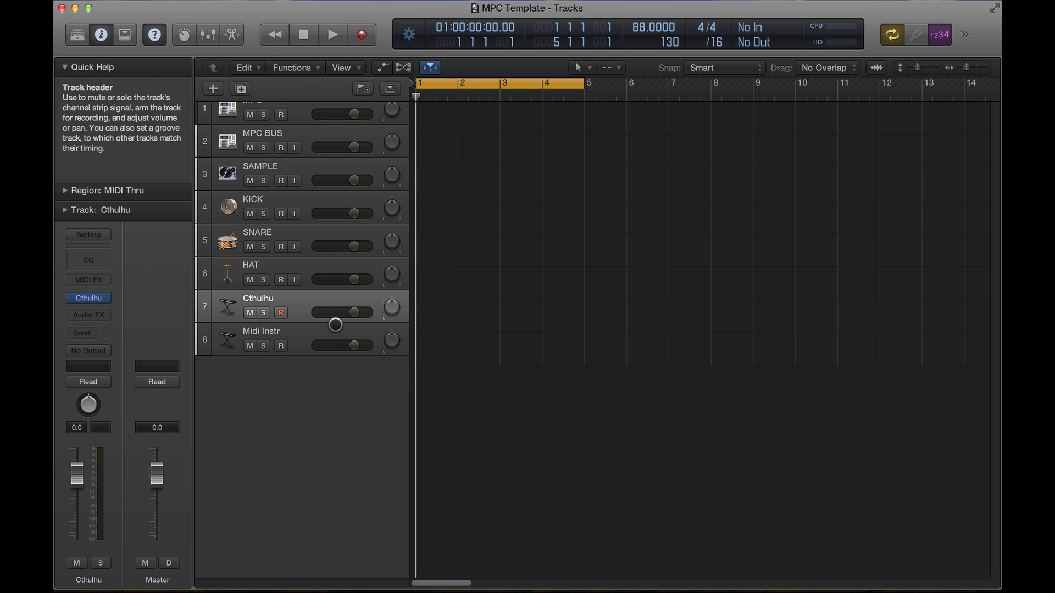
Remove the instrument plug-in from the MPC track
{"action": "left_click", "coordinate": [239, 106]}
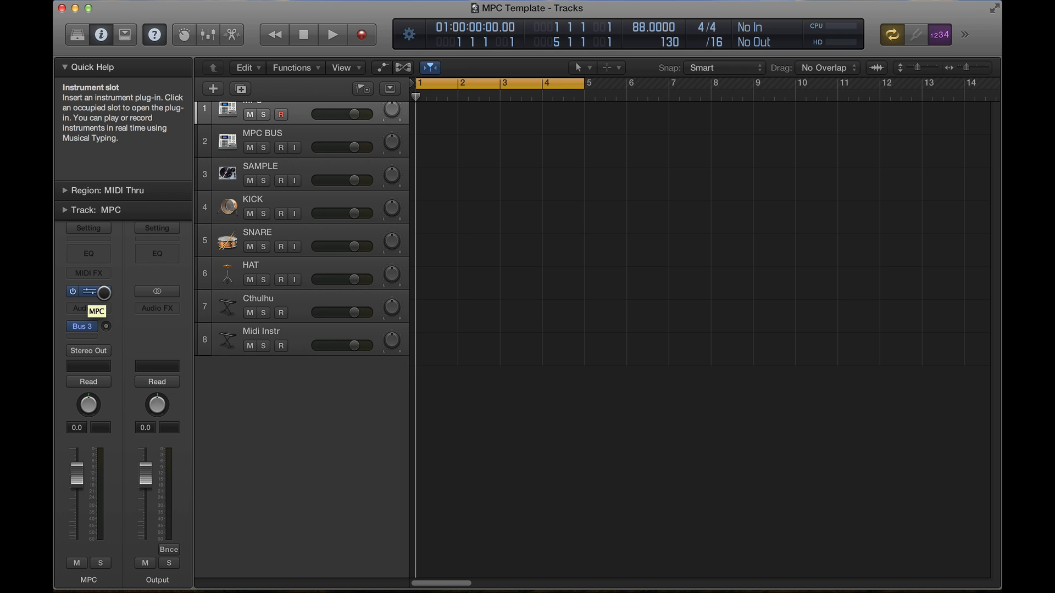
{"action": "left_click", "coordinate": [103, 292]}
{"action": "left_click", "coordinate": [94, 313]}
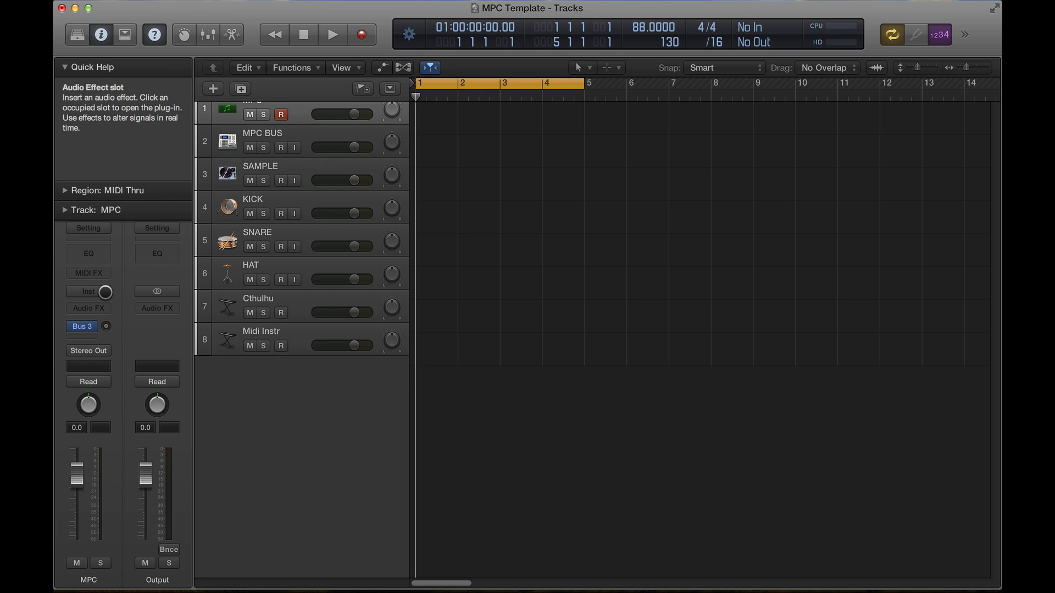
Insert Akai's MPC AU instrument on the MPC track and close its plug-in window
{"action": "left_click", "coordinate": [106, 292]}
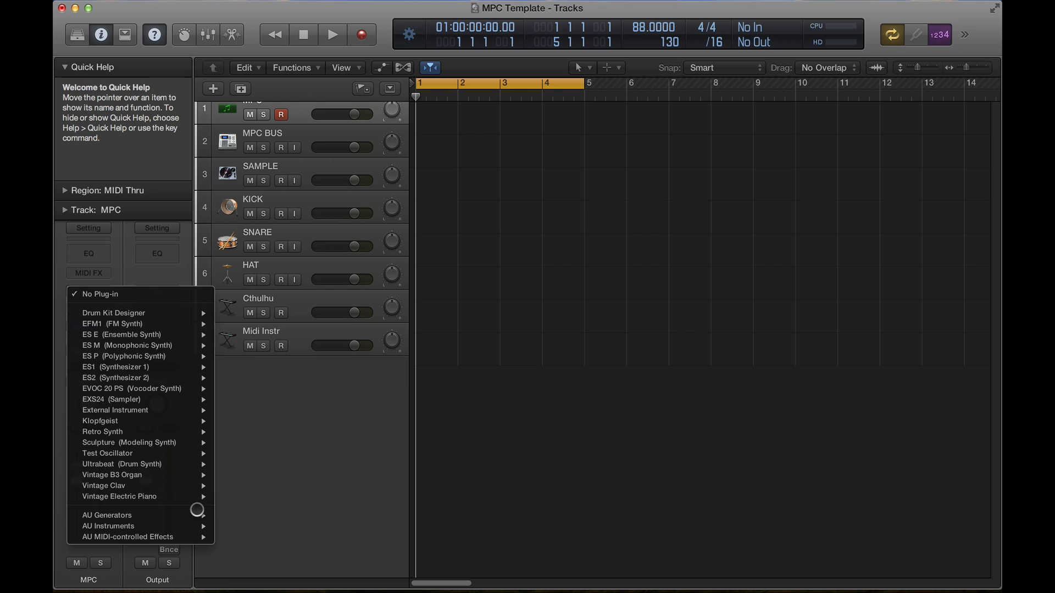
{"action": "mouse_move", "coordinate": [198, 527]}
{"action": "mouse_move", "coordinate": [243, 297]}
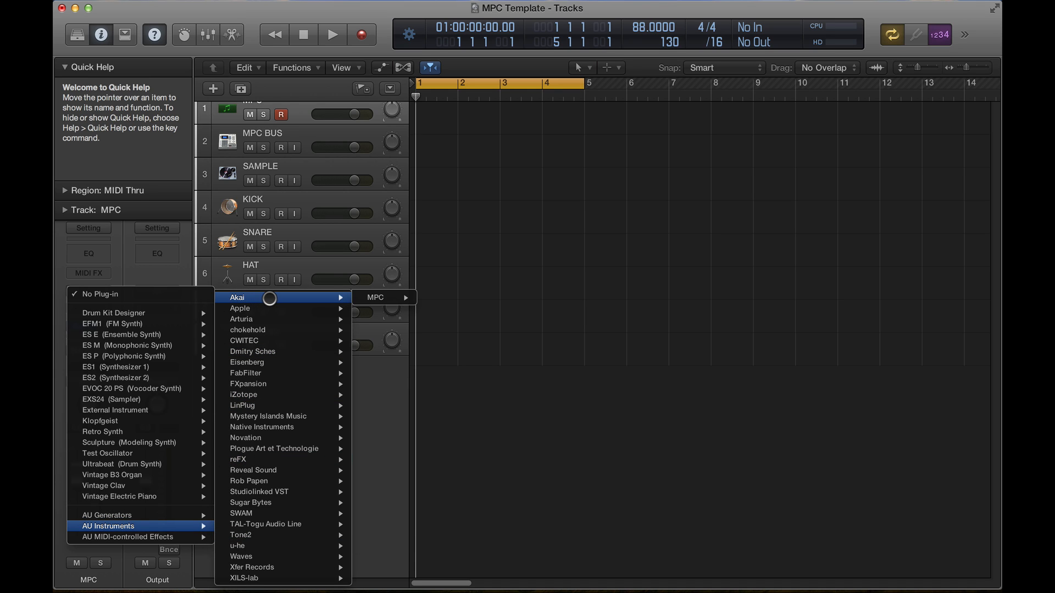
{"action": "mouse_move", "coordinate": [378, 298]}
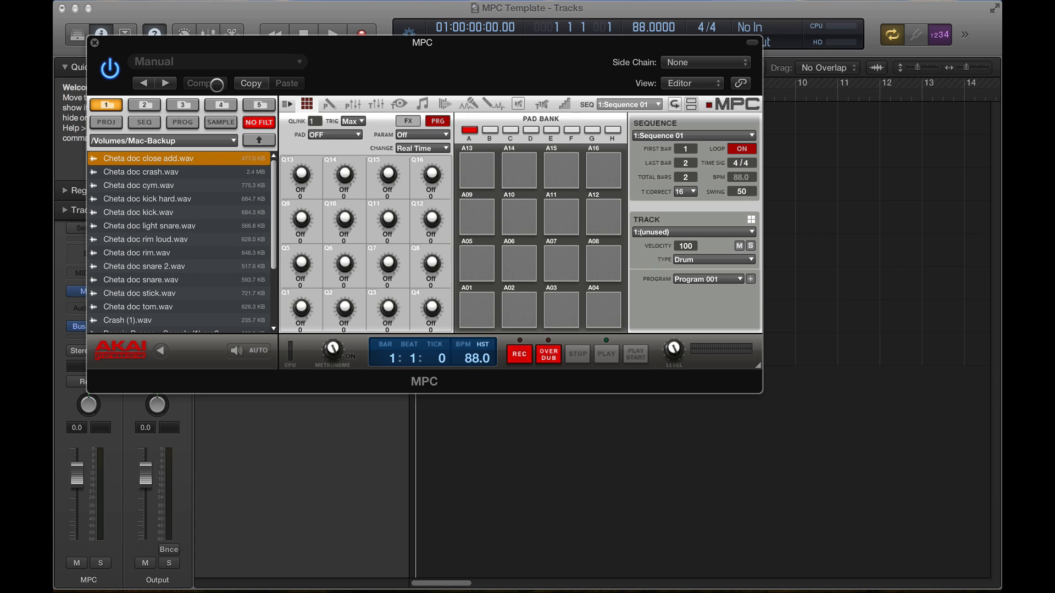
{"action": "left_click", "coordinate": [98, 44]}
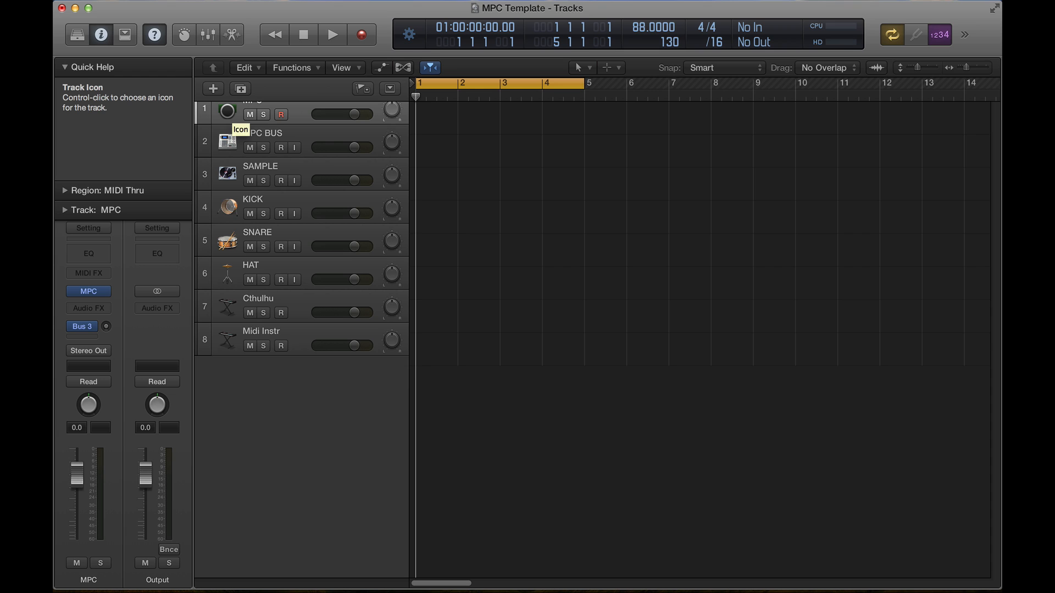
Change the MPC track's icon to the drum machine from the Drums category
{"action": "left_click", "coordinate": [227, 111], "text": "ctrl"}
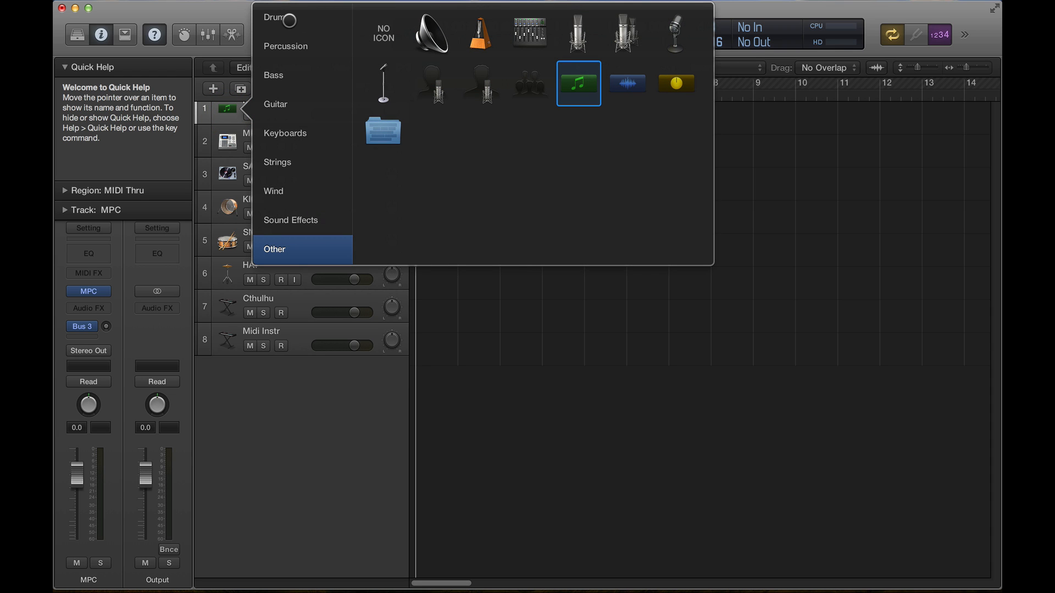
{"action": "left_click", "coordinate": [278, 18]}
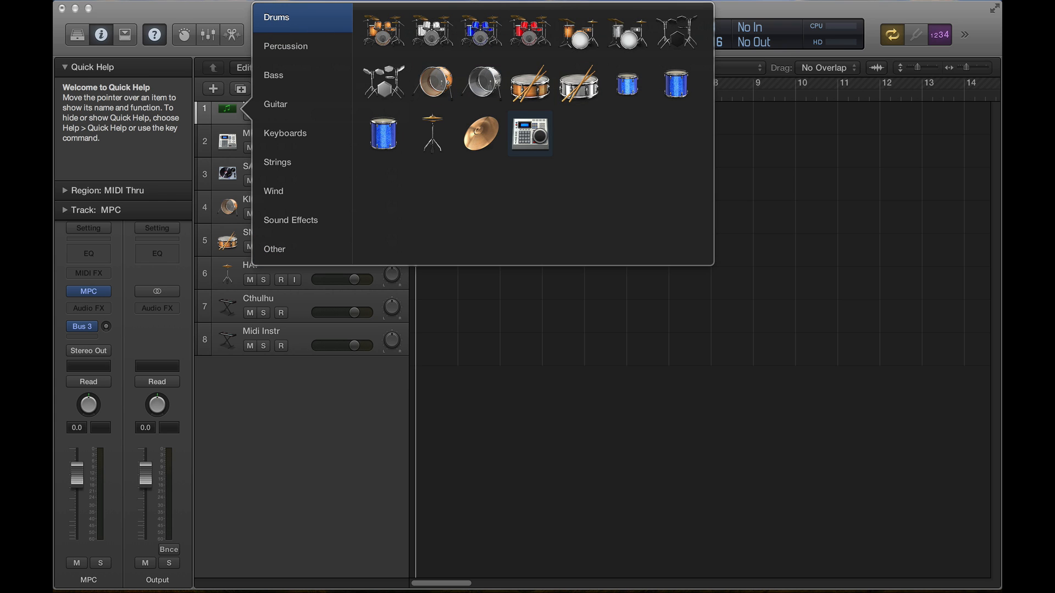
{"action": "left_click", "coordinate": [538, 134]}
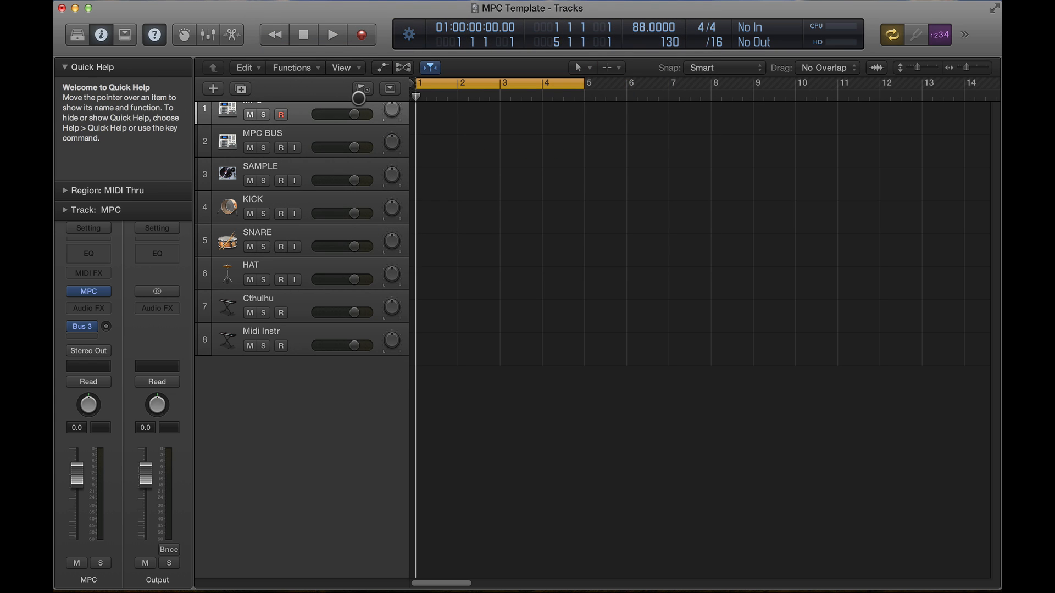
Load "Forrgive forgett - Sample (2) - 5A - 98.mp3" onto pad A01 of the MPC instrument and enlarge the plug-in window
{"action": "scroll", "coordinate": [319, 118], "scroll_direction": "up", "scroll_amount": 1}
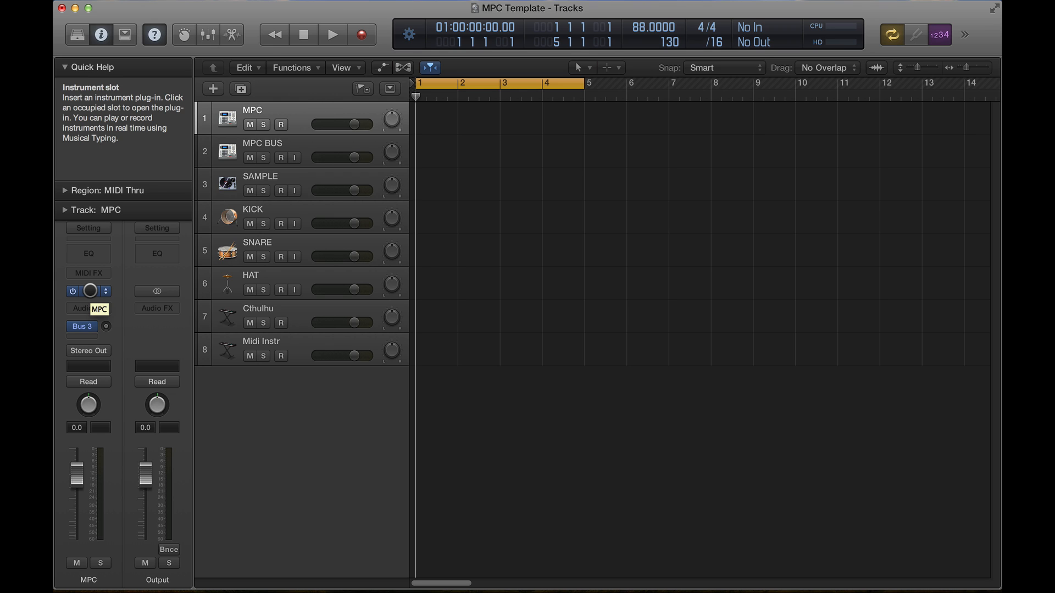
{"action": "left_click", "coordinate": [89, 291]}
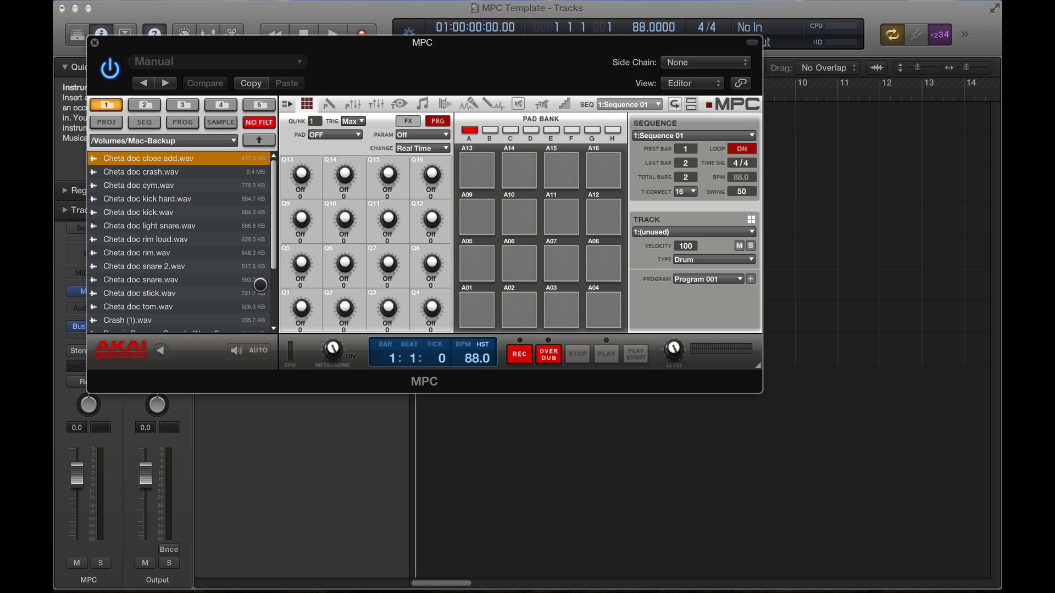
{"action": "scroll", "coordinate": [135, 248], "scroll_direction": "down", "scroll_amount": 5}
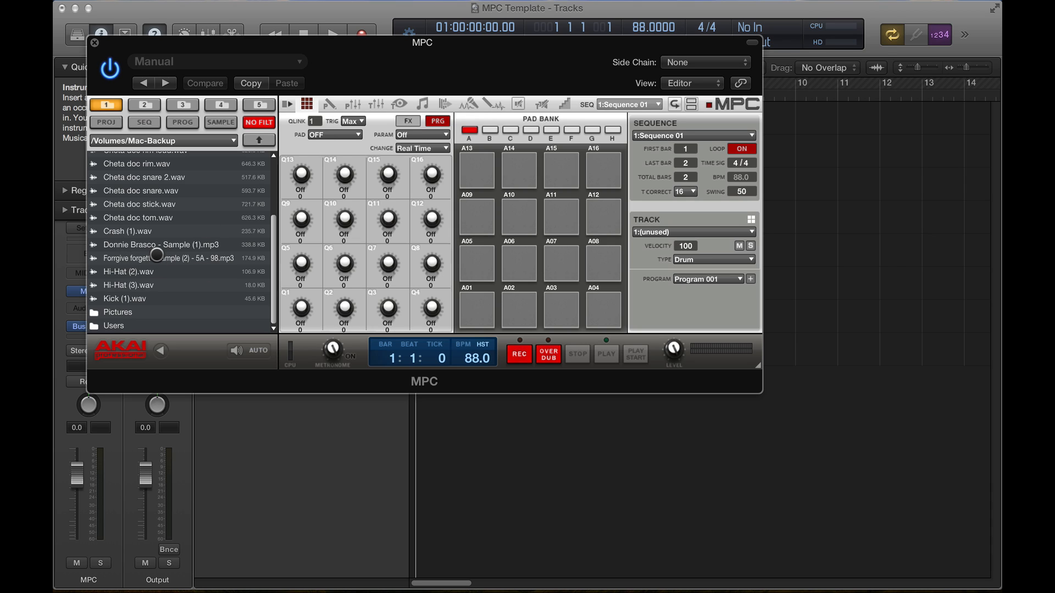
{"action": "left_click_drag", "start_coordinate": [157, 258], "coordinate": [475, 312]}
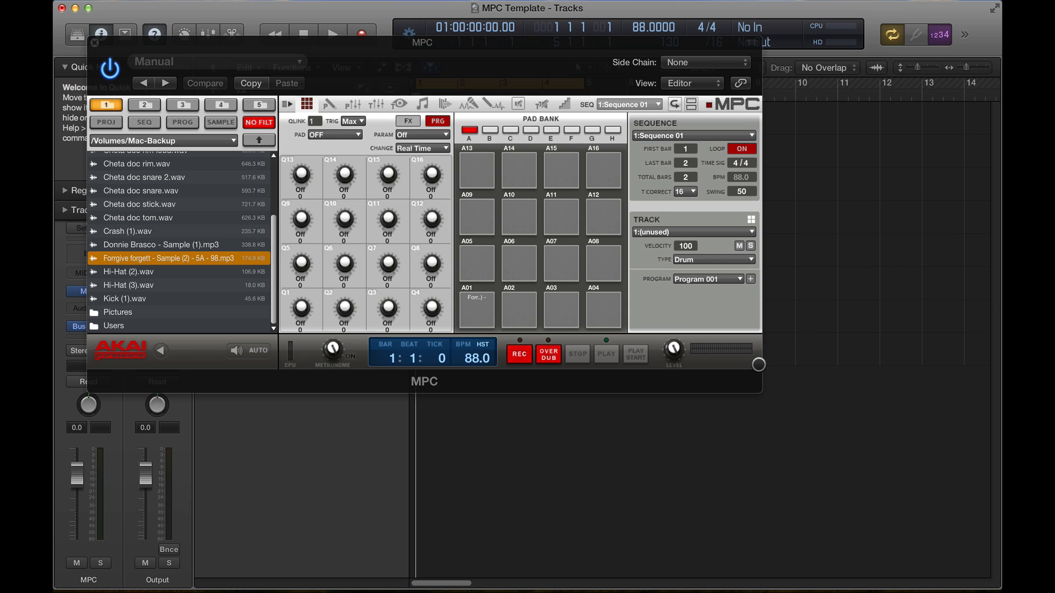
{"action": "left_click_drag", "start_coordinate": [758, 364], "coordinate": [966, 524]}
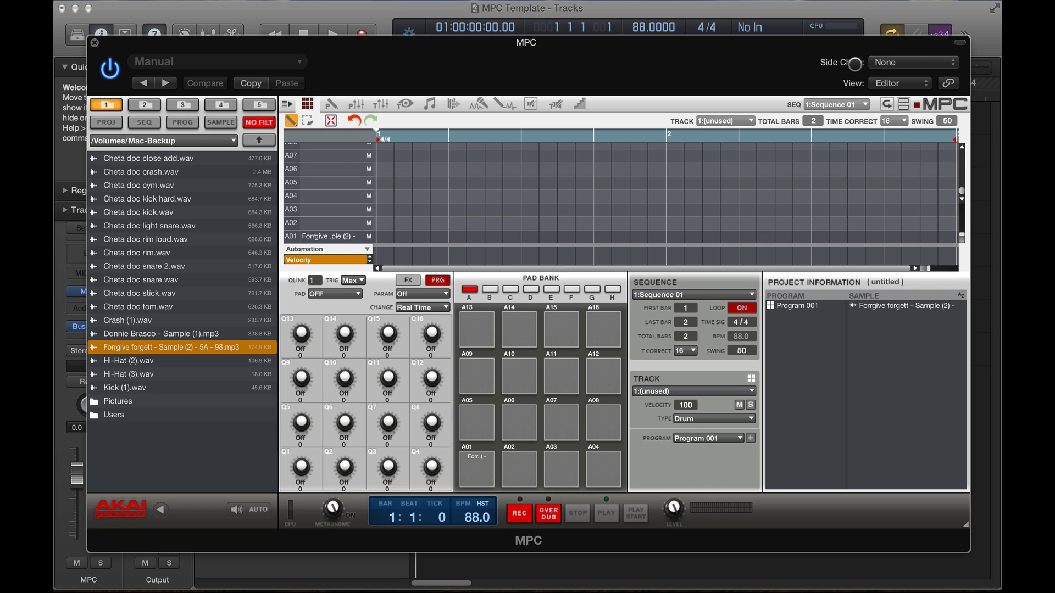
Set the MPC instrument's side chain to Audio 1 - MPC BUS and check the input source options in the sample recorder
{"action": "left_click", "coordinate": [942, 62]}
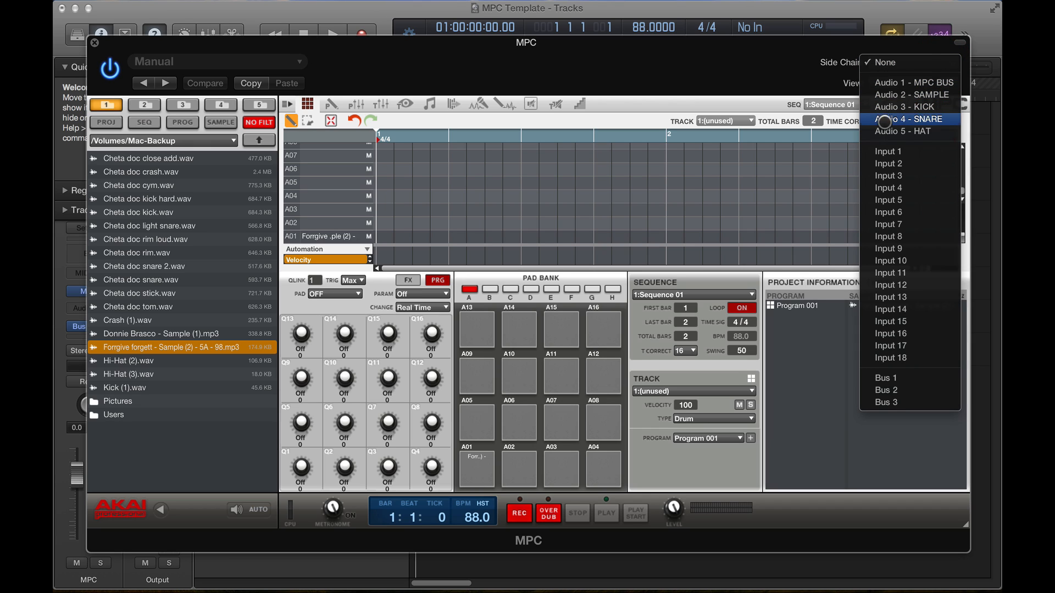
{"action": "left_click", "coordinate": [893, 83]}
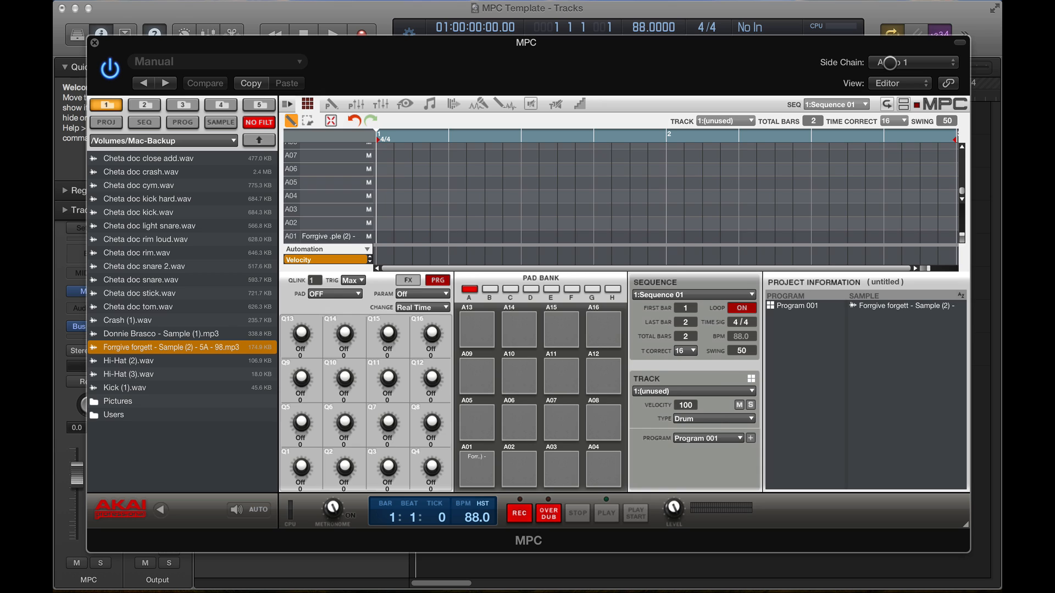
{"action": "key", "text": "F8"}
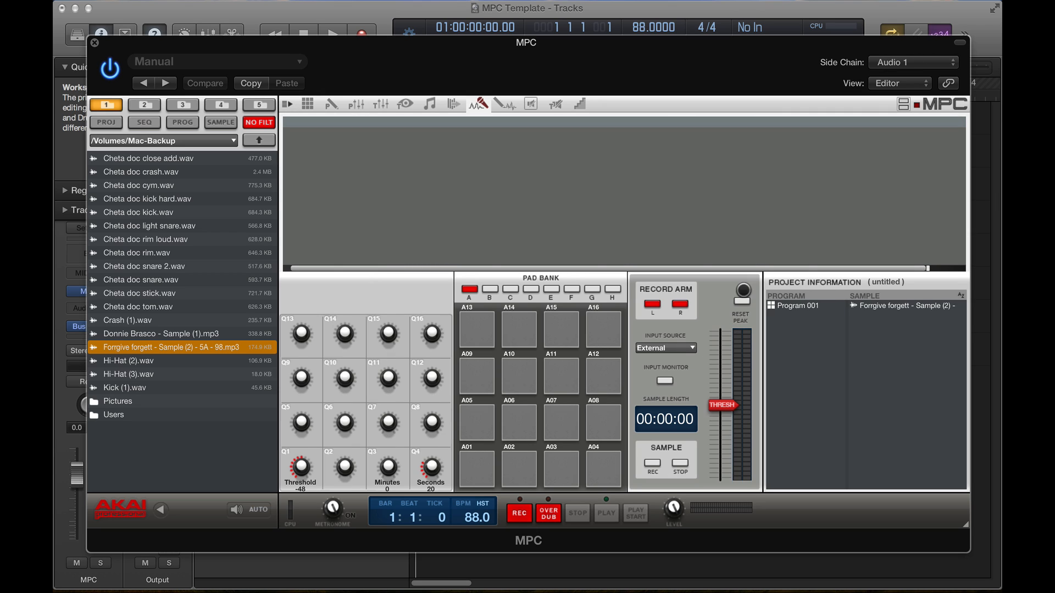
{"action": "left_click", "coordinate": [672, 348]}
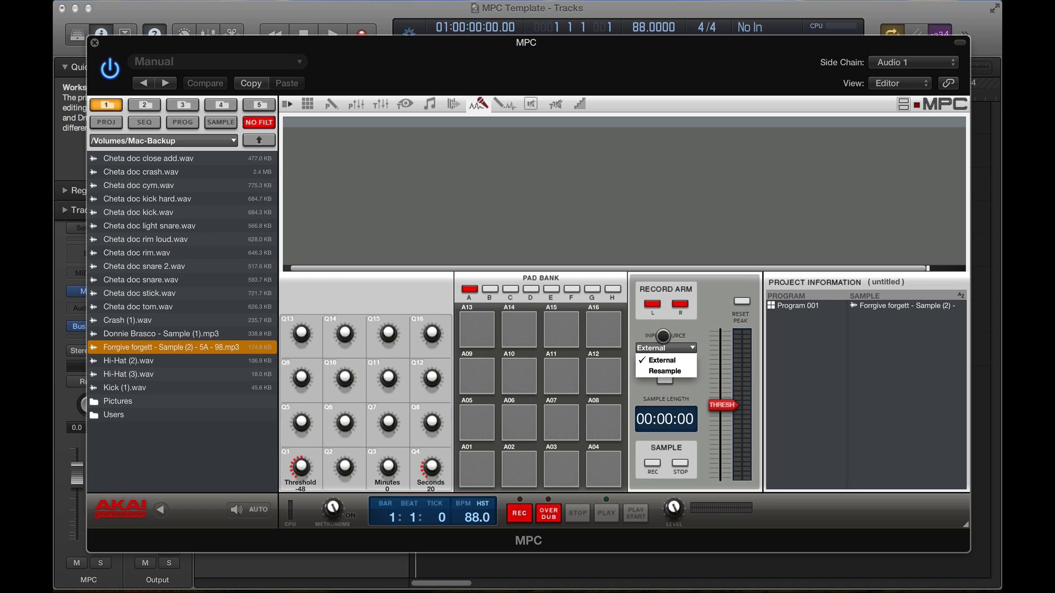
{"action": "left_click", "coordinate": [664, 337]}
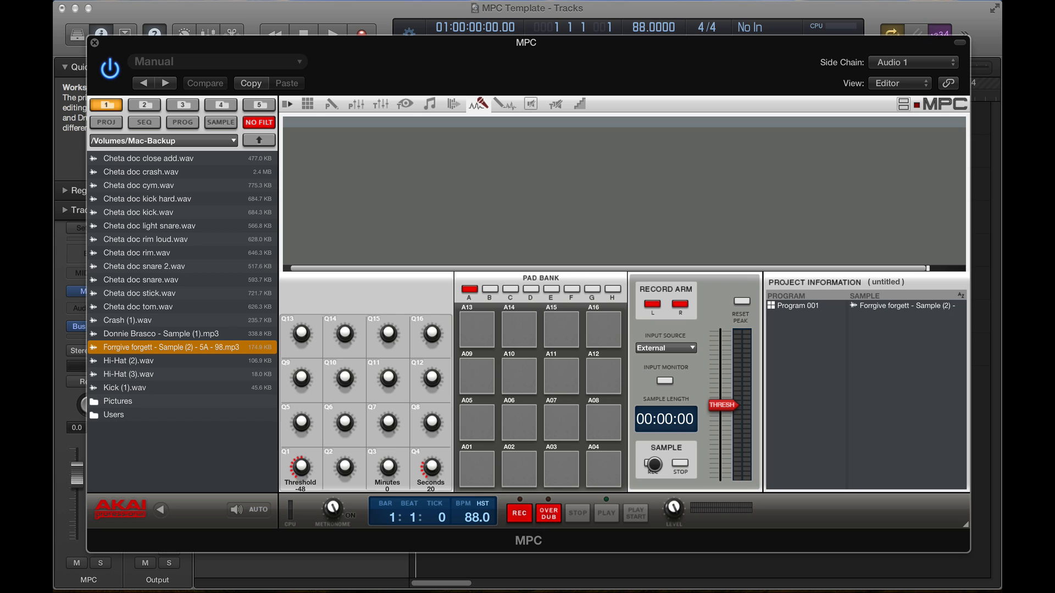
Reset the MPC instrument's side chain to None and return to the main pad view
{"action": "left_click", "coordinate": [891, 64]}
{"action": "left_click", "coordinate": [892, 64]}
{"action": "key", "text": "F1"}
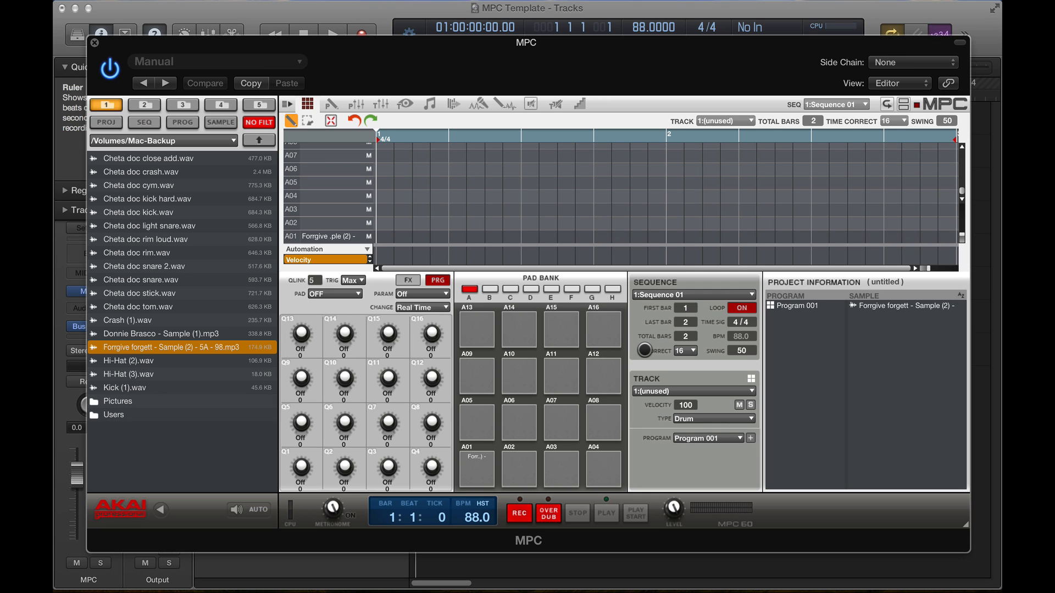
Open the pad A01 sample in the sample editor and enlarge the plug-in window further
{"action": "left_click", "coordinate": [497, 101]}
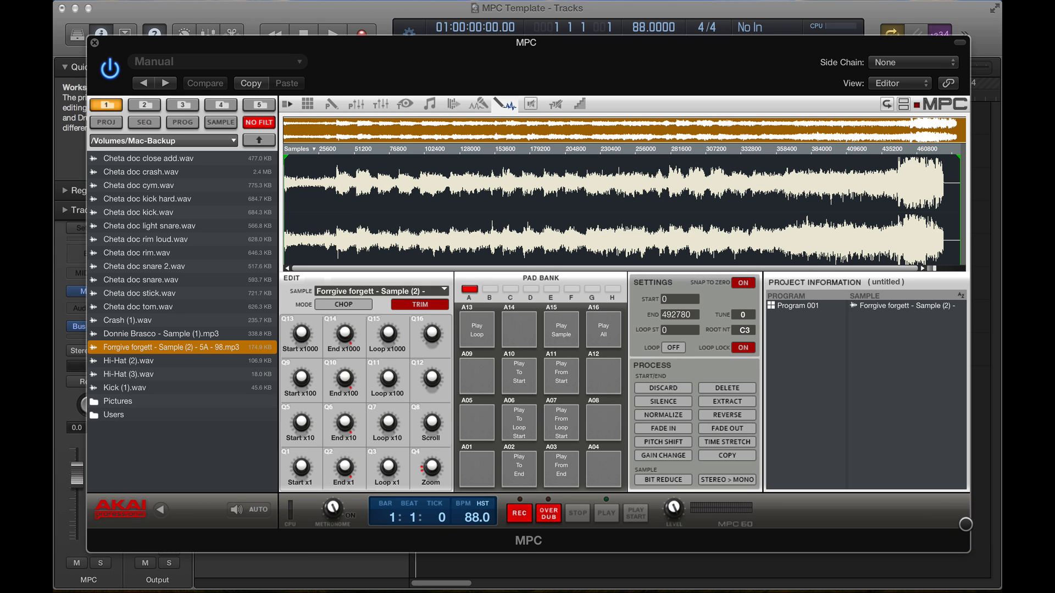
{"action": "left_click_drag", "start_coordinate": [966, 524], "coordinate": [984, 576]}
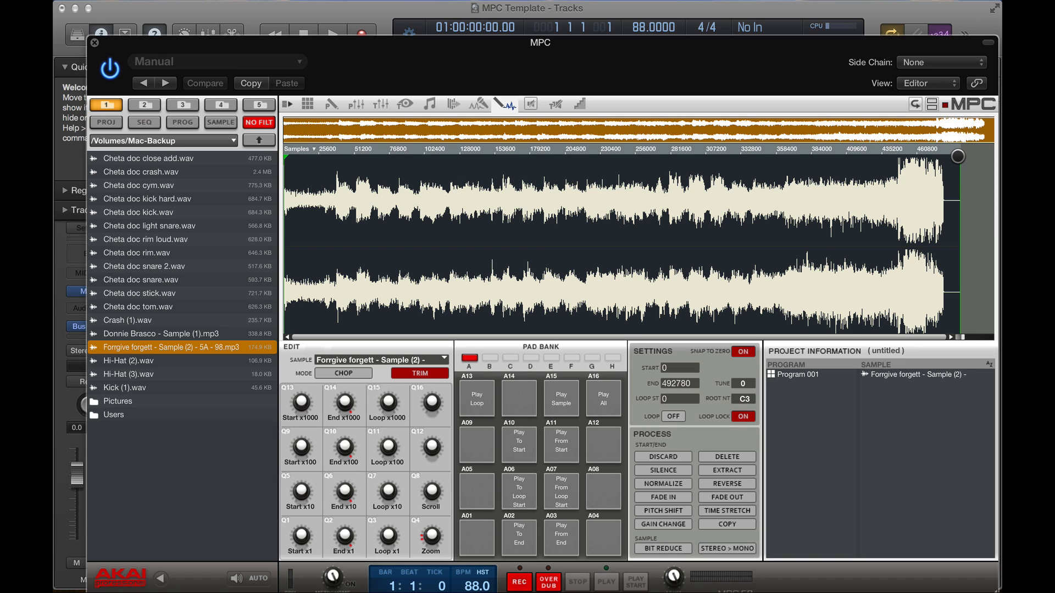
{"action": "mouse_move", "coordinate": [962, 156]}
{"action": "left_mouse_down"}
{"action": "mouse_move", "coordinate": [750, 168]}
{"action": "mouse_move", "coordinate": [981, 180]}
{"action": "left_mouse_up"}
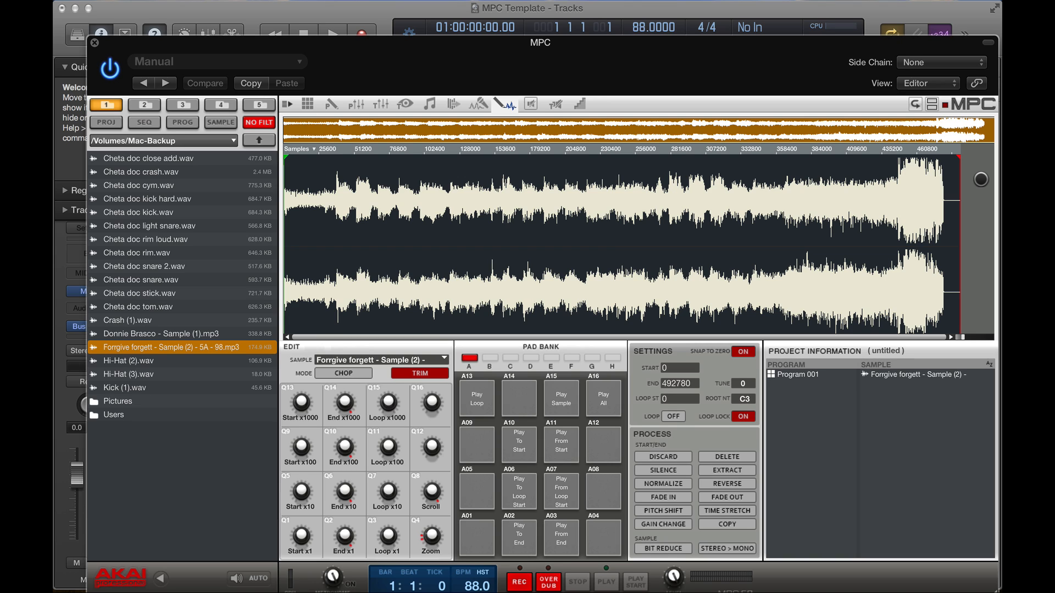
Move the sample's end point to about 251206 in Trim mode, auditioning the loop with the Play Loop pad
{"action": "left_click_drag", "start_coordinate": [958, 157], "coordinate": [556, 165]}
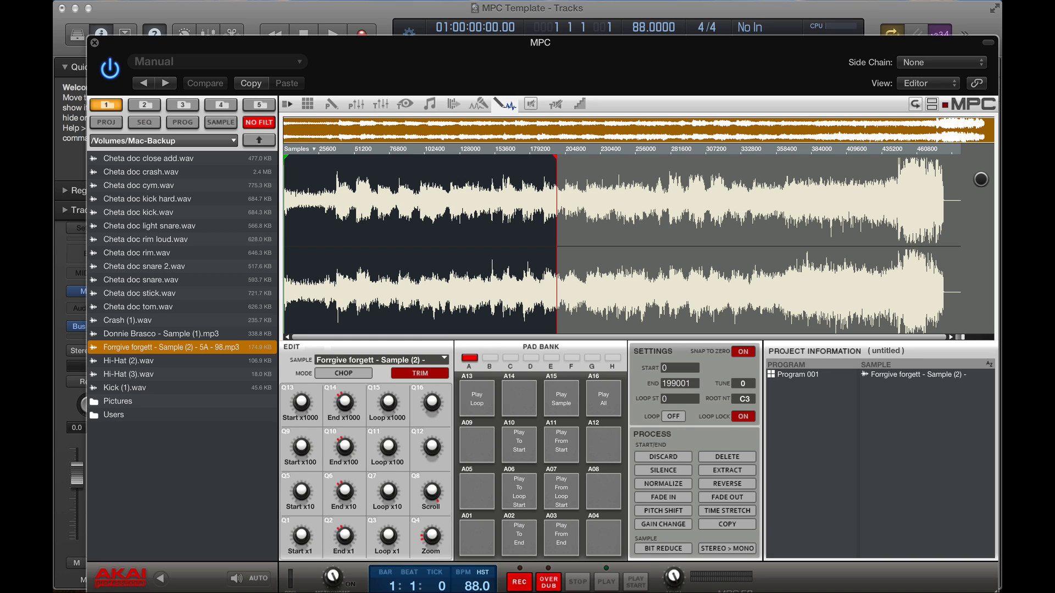
{"action": "left_click", "coordinate": [477, 399]}
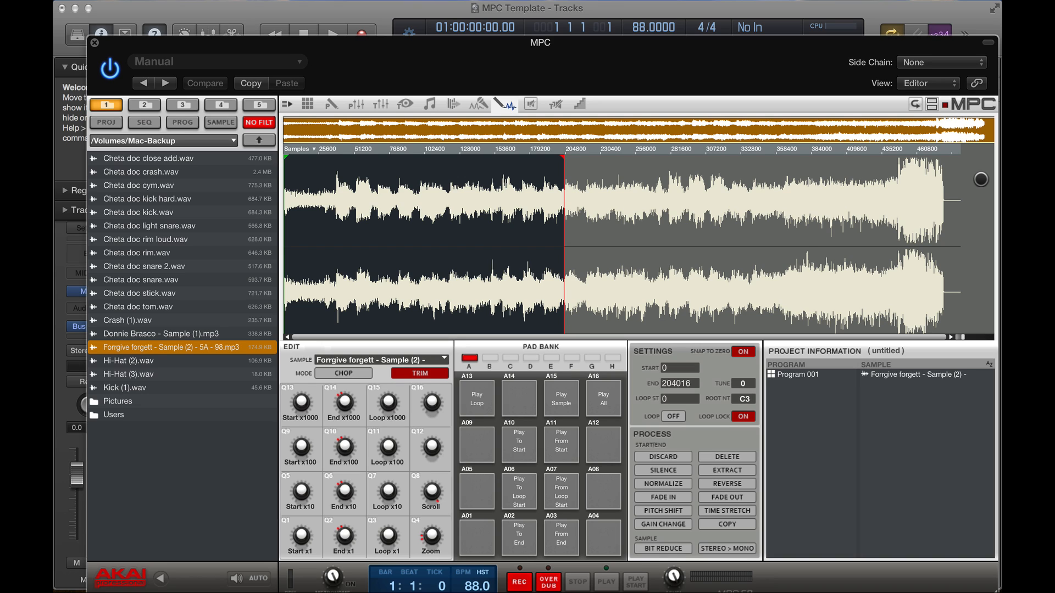
{"action": "left_click_drag", "start_coordinate": [563, 158], "coordinate": [584, 158]}
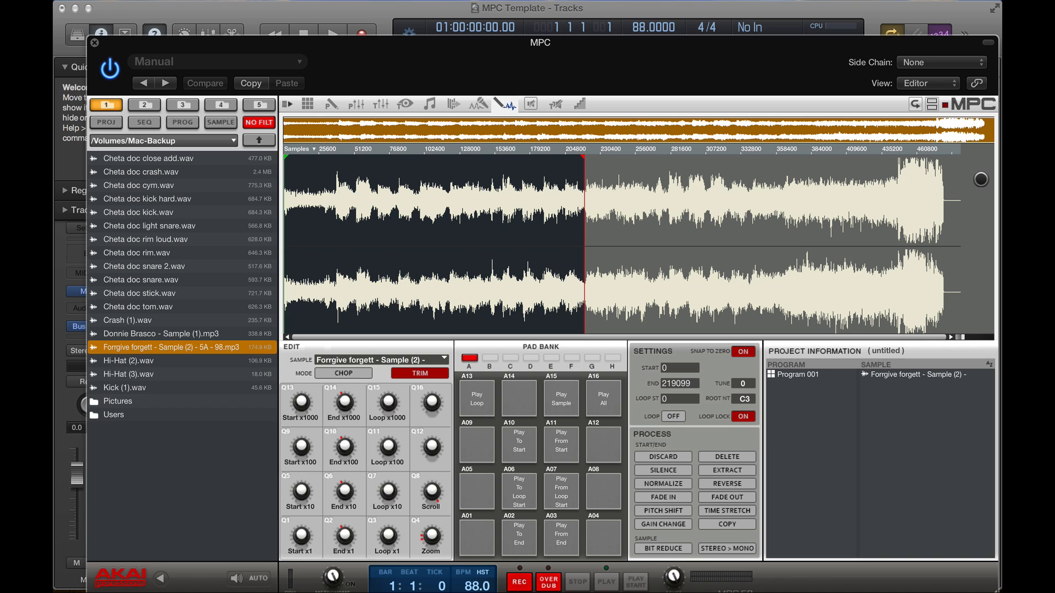
{"action": "left_click", "coordinate": [477, 399]}
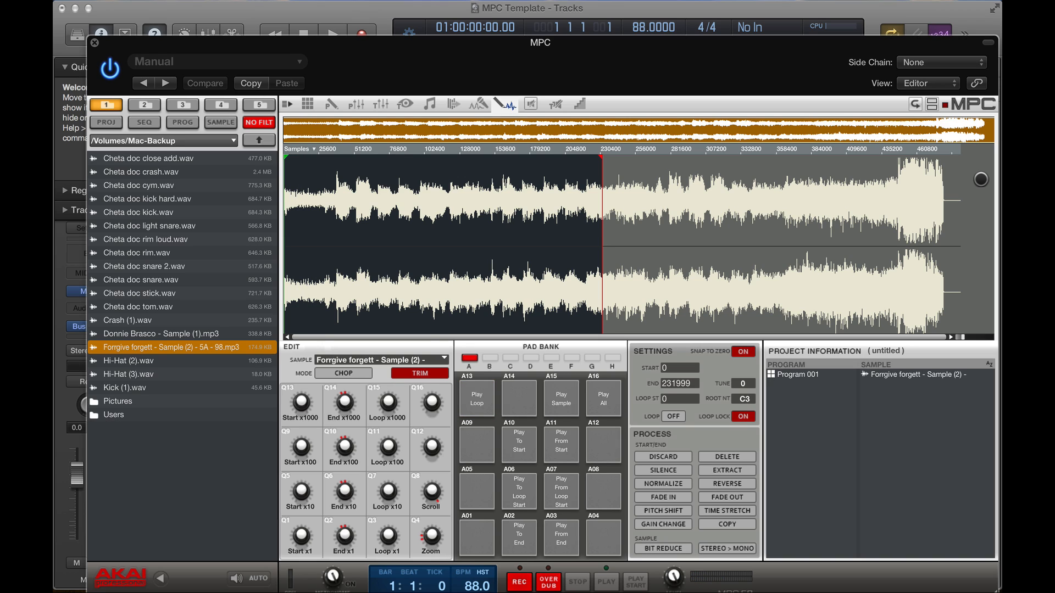
{"action": "left_click_drag", "start_coordinate": [602, 158], "coordinate": [619, 157]}
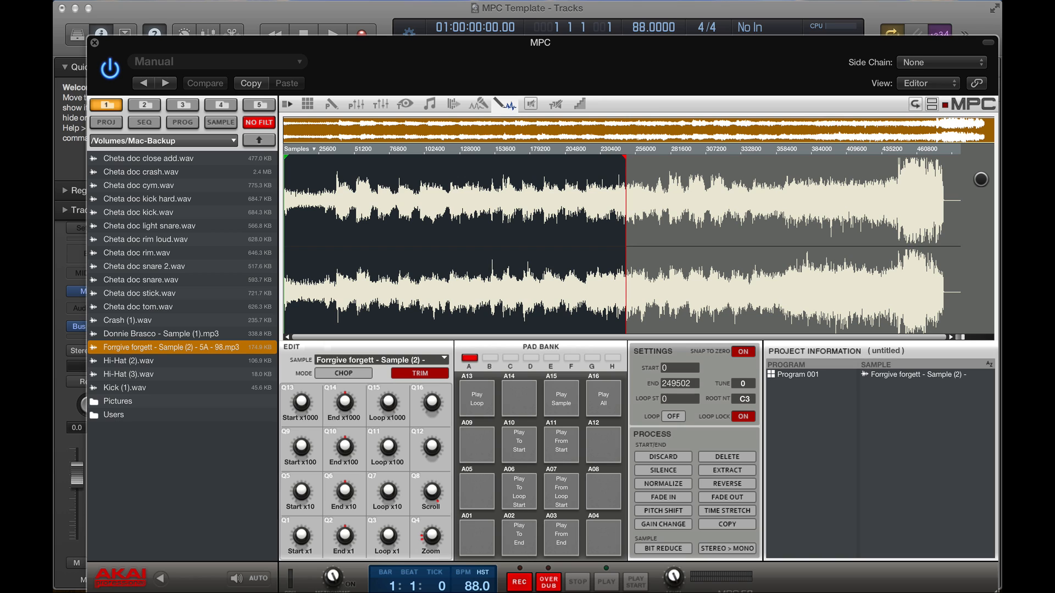
{"action": "left_click_drag", "start_coordinate": [345, 447], "coordinate": [346, 443]}
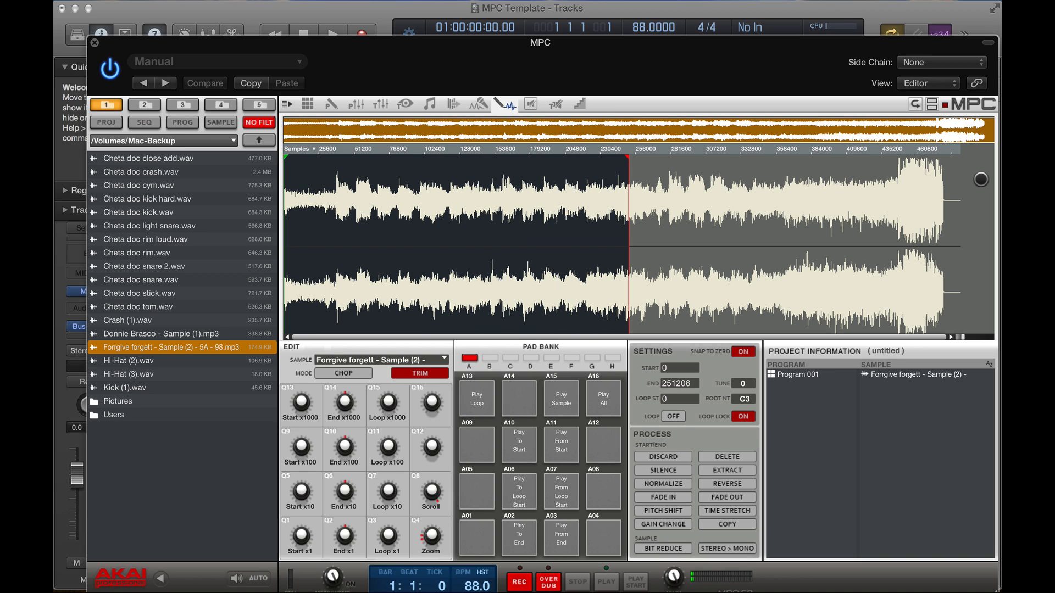
Move the sample's end point to 242099 and discard the audio outside the start and end points
{"action": "left_click_drag", "start_coordinate": [628, 157], "coordinate": [619, 157]}
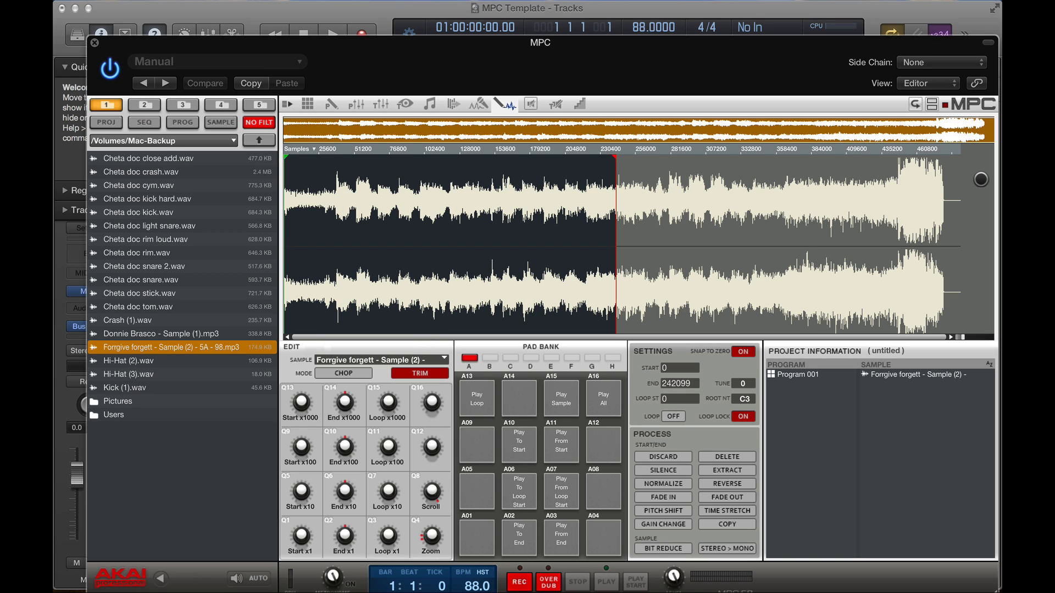
{"action": "left_click", "coordinate": [663, 457]}
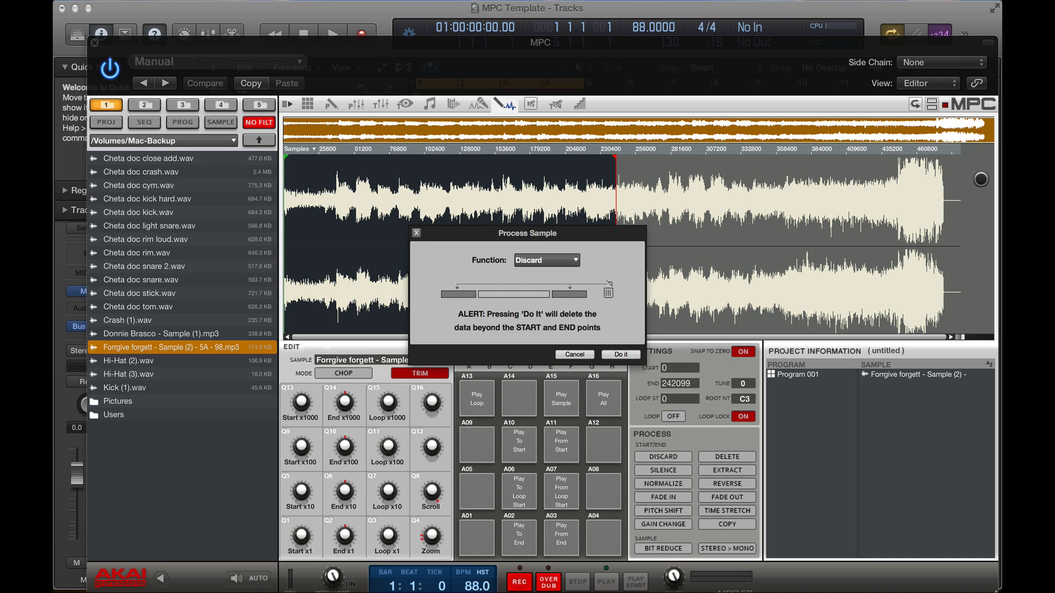
{"action": "left_click", "coordinate": [621, 355]}
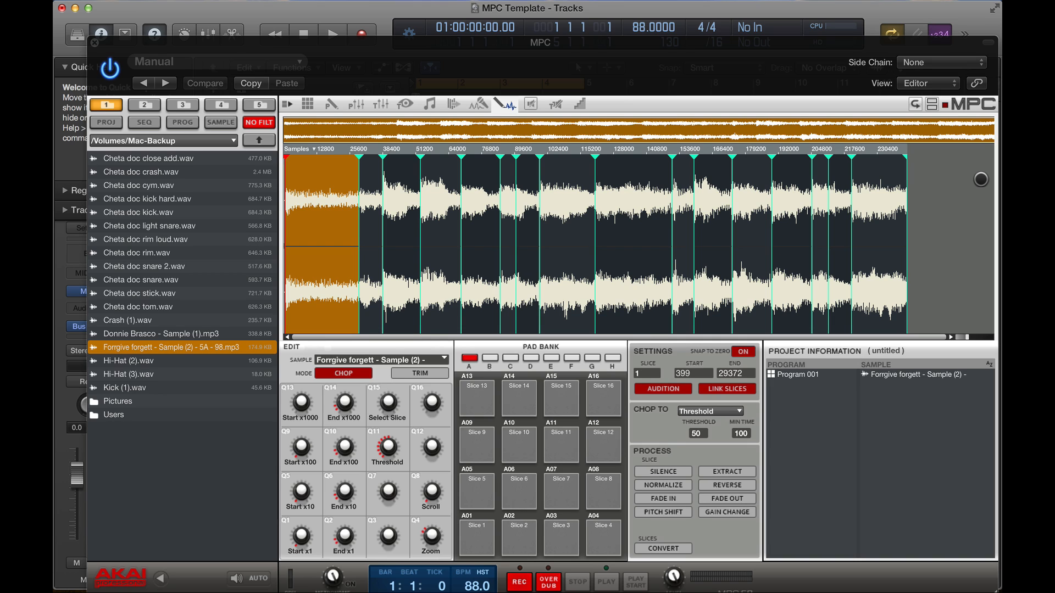
Convert the chopped sample's slices to a Patched Phrase with 2 bars
{"action": "left_click", "coordinate": [663, 549]}
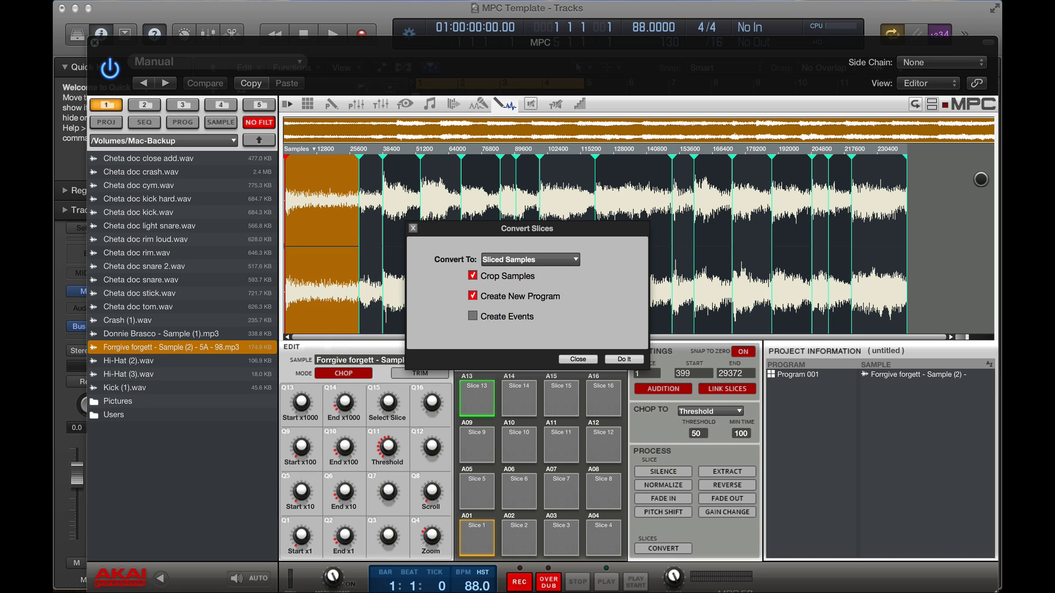
{"action": "left_click", "coordinate": [522, 279]}
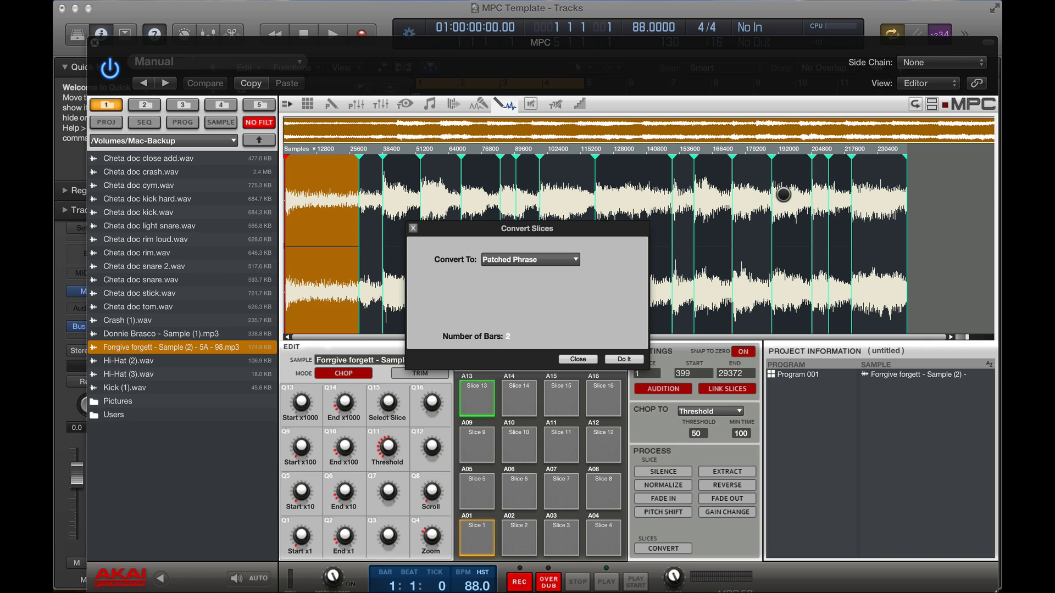
{"action": "left_click", "coordinate": [510, 260]}
{"action": "left_click", "coordinate": [511, 288]}
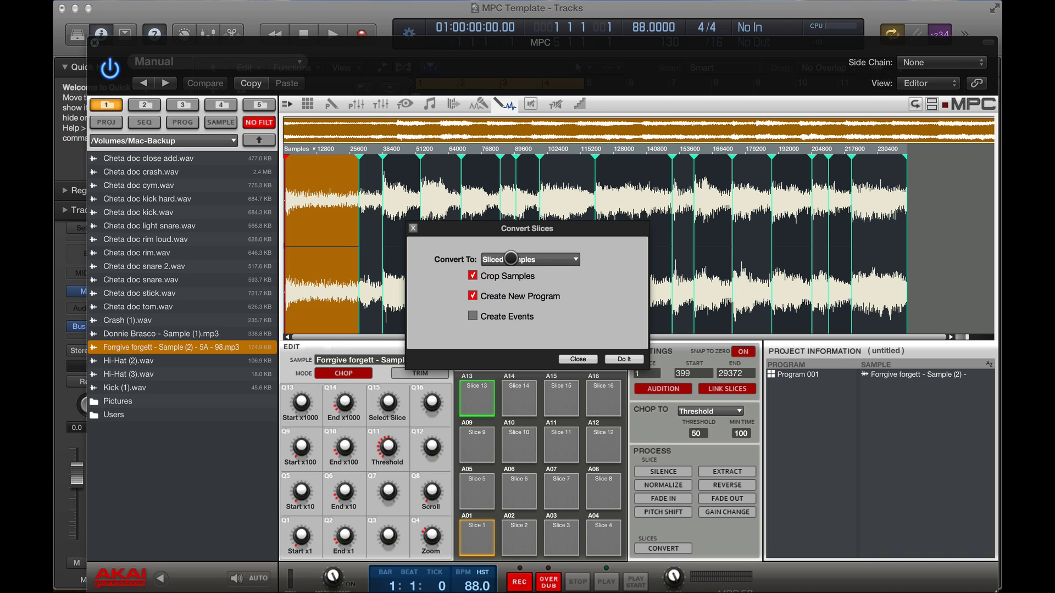
{"action": "left_click", "coordinate": [509, 260]}
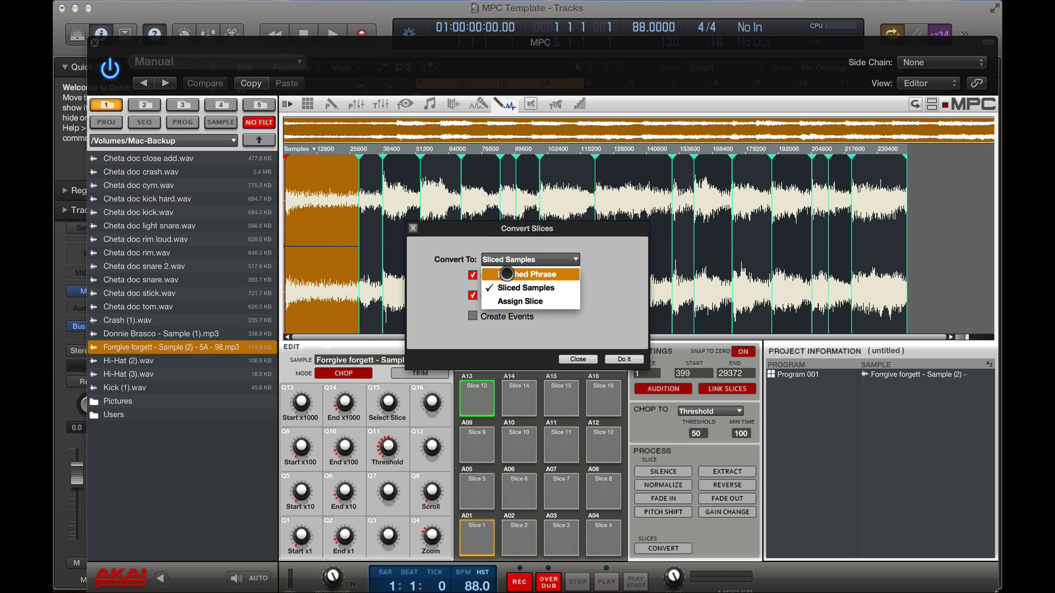
{"action": "left_click", "coordinate": [509, 278]}
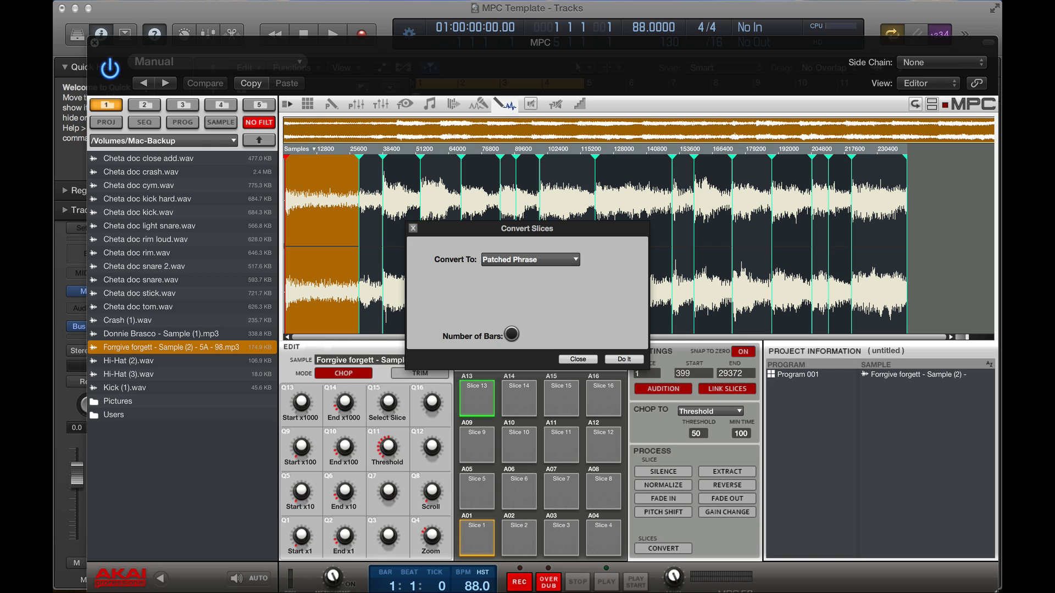
{"action": "key", "text": "Return"}
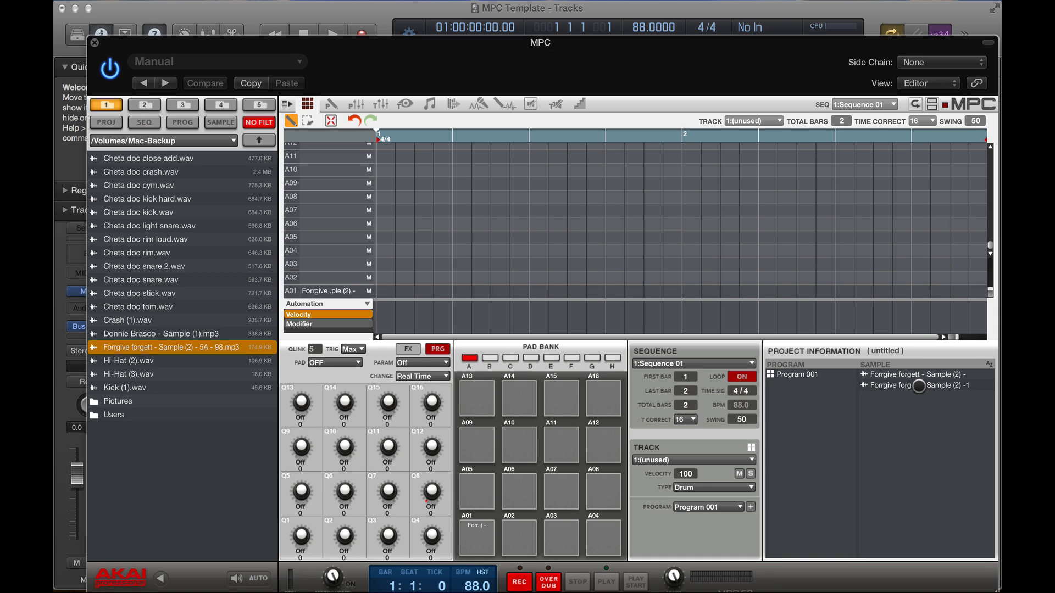
Assign the converted phrase sample to pad A01, set its sample play mode to Note-On, and audition the pad
{"action": "left_click_drag", "start_coordinate": [906, 386], "coordinate": [473, 529]}
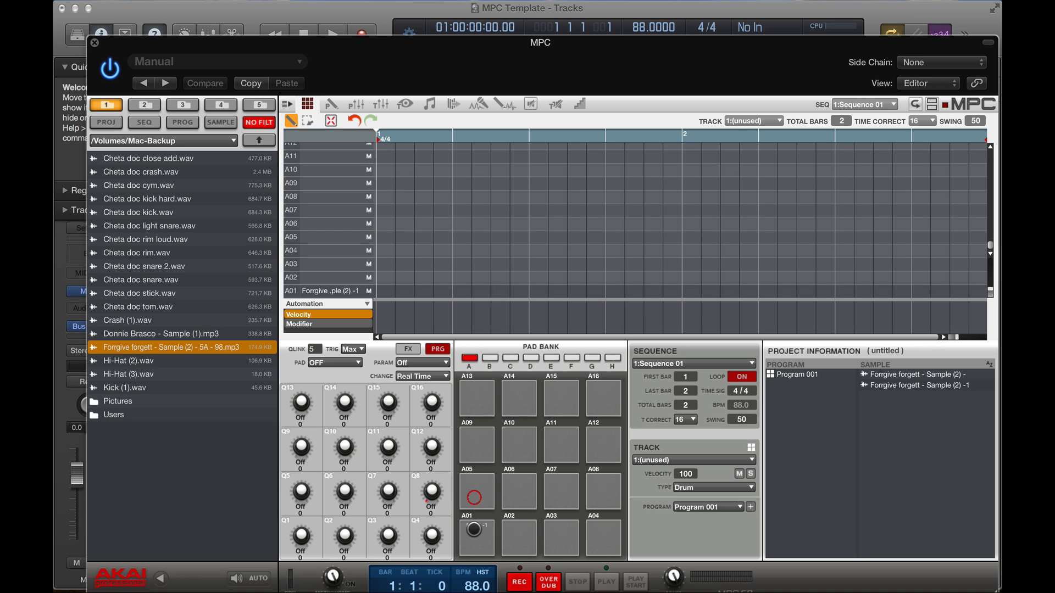
{"action": "left_click", "coordinate": [474, 529]}
{"action": "left_click", "coordinate": [331, 103]}
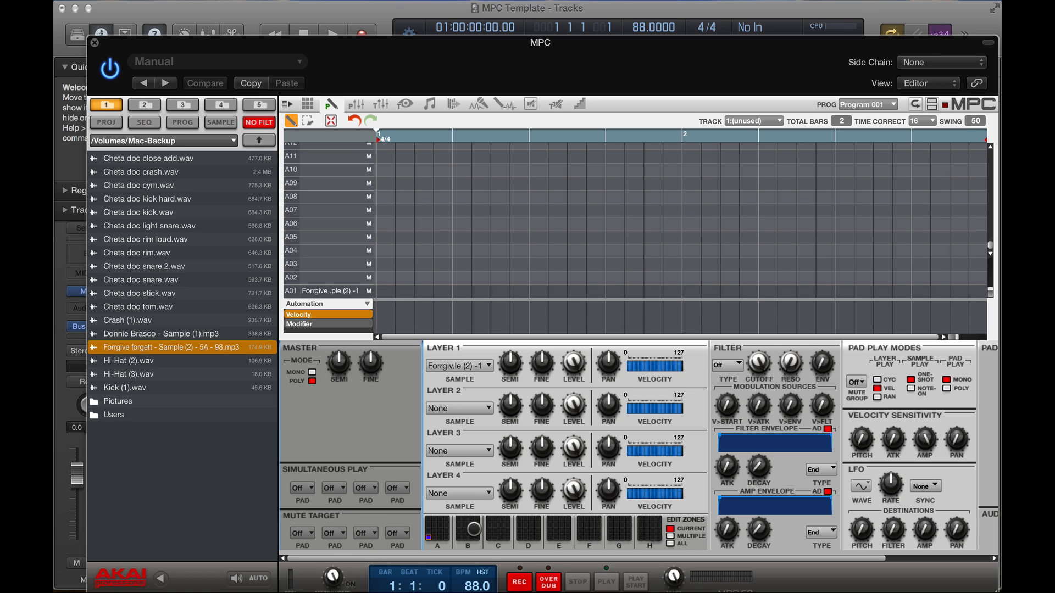
{"action": "key", "text": "F5"}
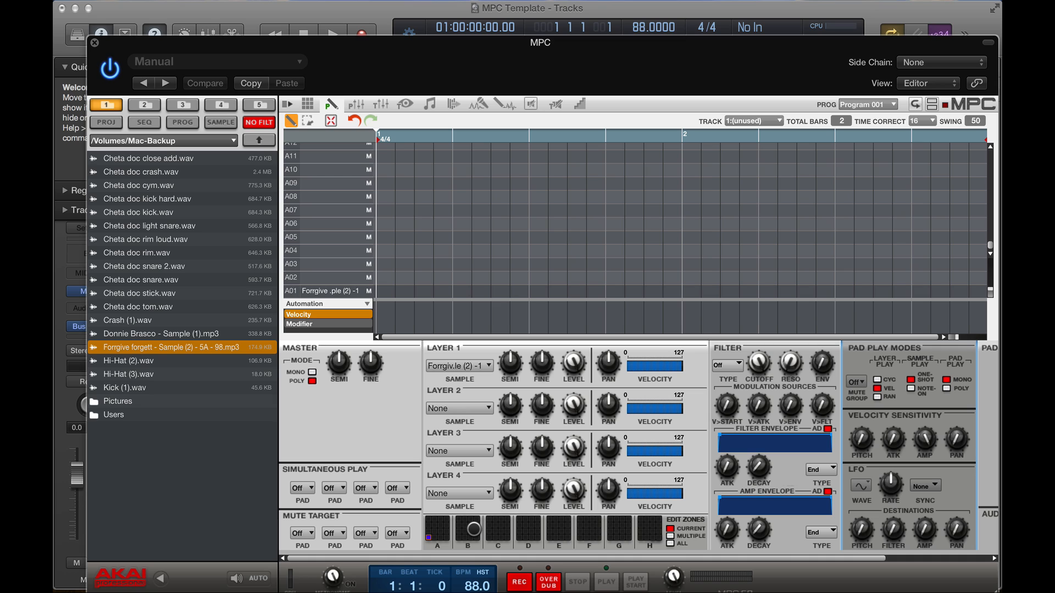
{"action": "left_click", "coordinate": [911, 388]}
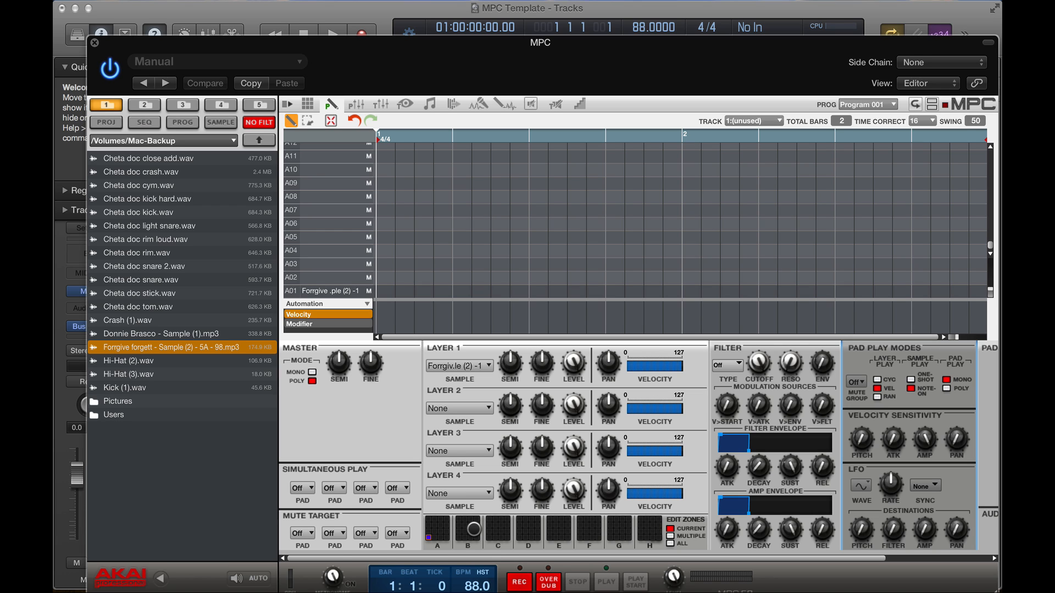
{"action": "key", "text": "F1"}
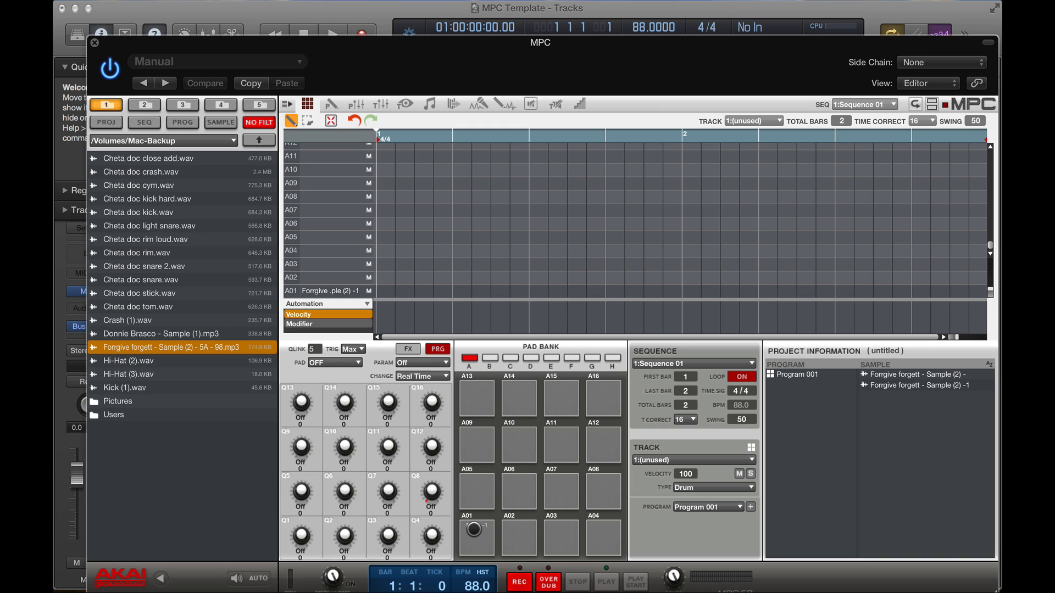
{"action": "left_click", "coordinate": [475, 537]}
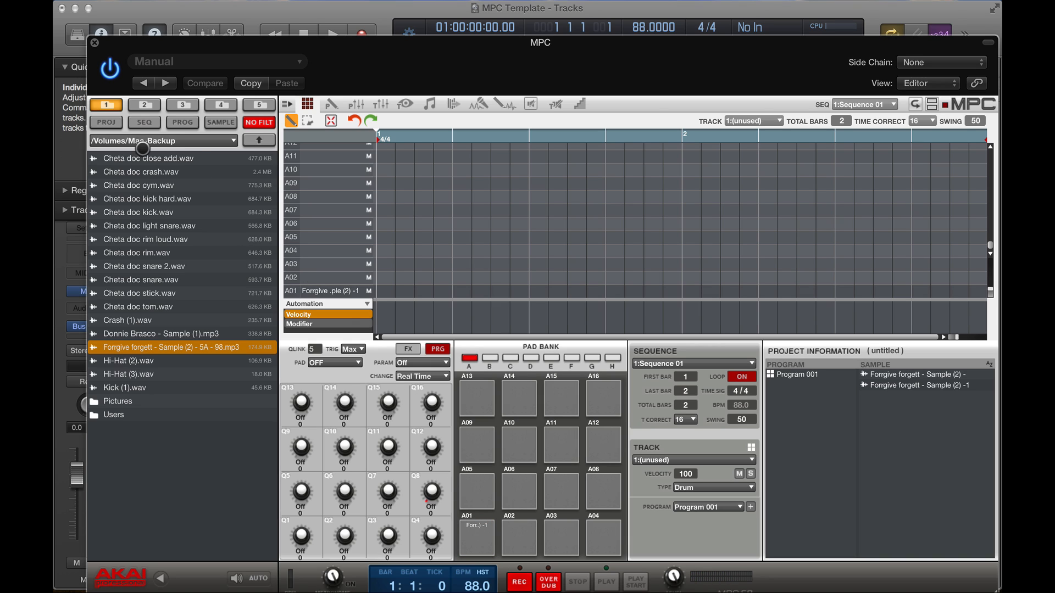
Record a pad A01 hit into the MPC's Sequence 01 using the host transport, and close the plug-in window
{"action": "mouse_move", "coordinate": [152, 53]}
{"action": "left_mouse_down"}
{"action": "mouse_move", "coordinate": [227, 92]}
{"action": "mouse_move", "coordinate": [164, 65]}
{"action": "left_mouse_up"}
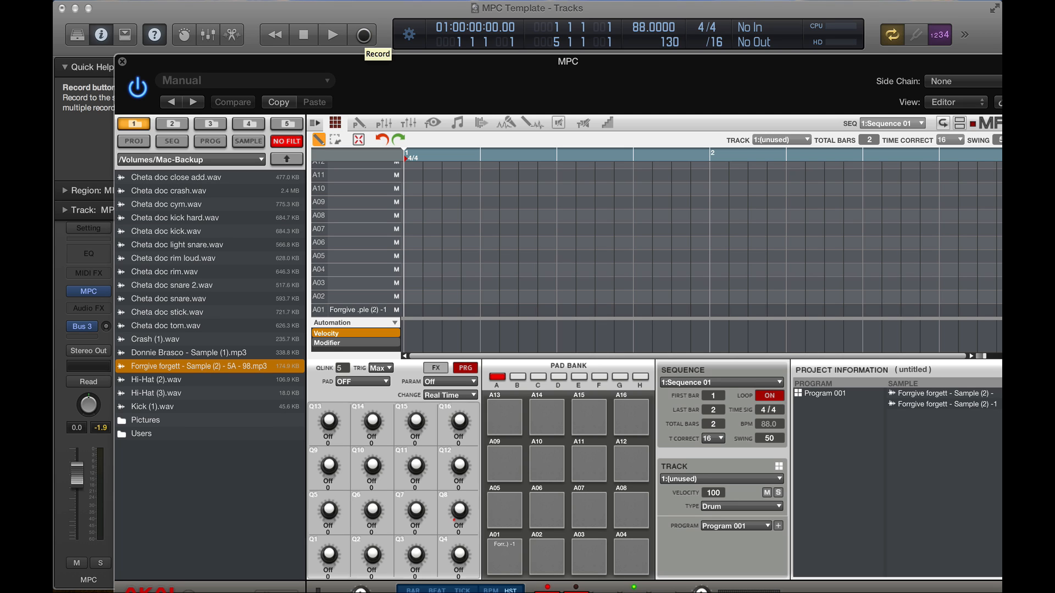
{"action": "left_click", "coordinate": [364, 35]}
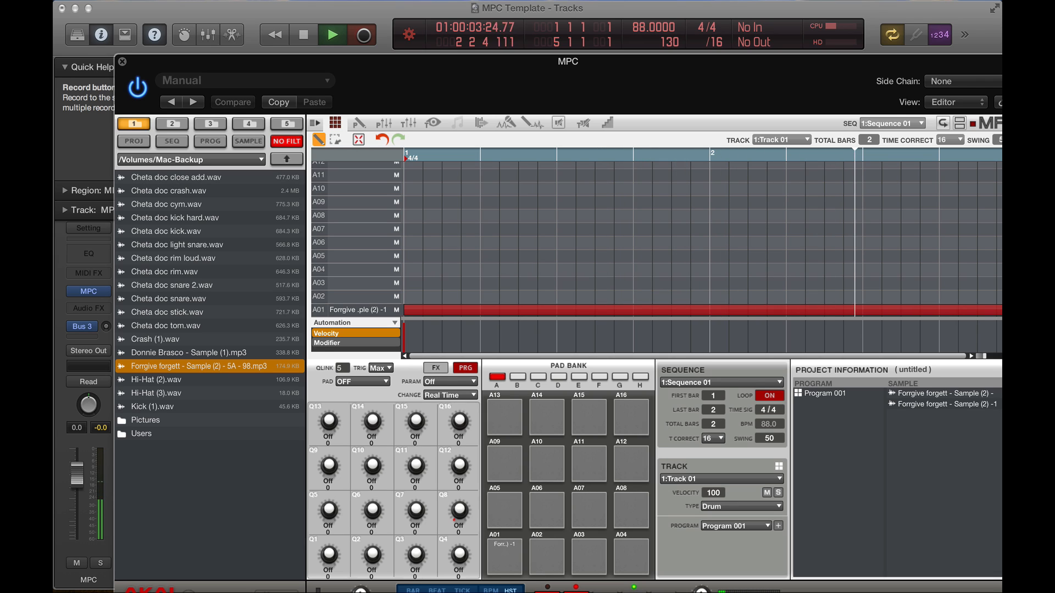
{"action": "key", "text": "space"}
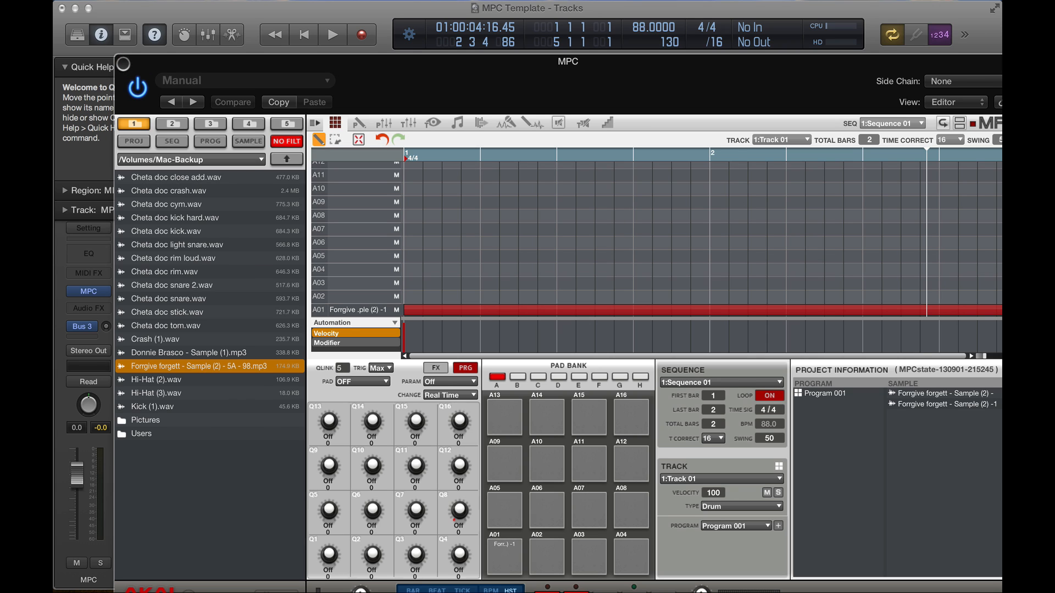
{"action": "left_click", "coordinate": [127, 64]}
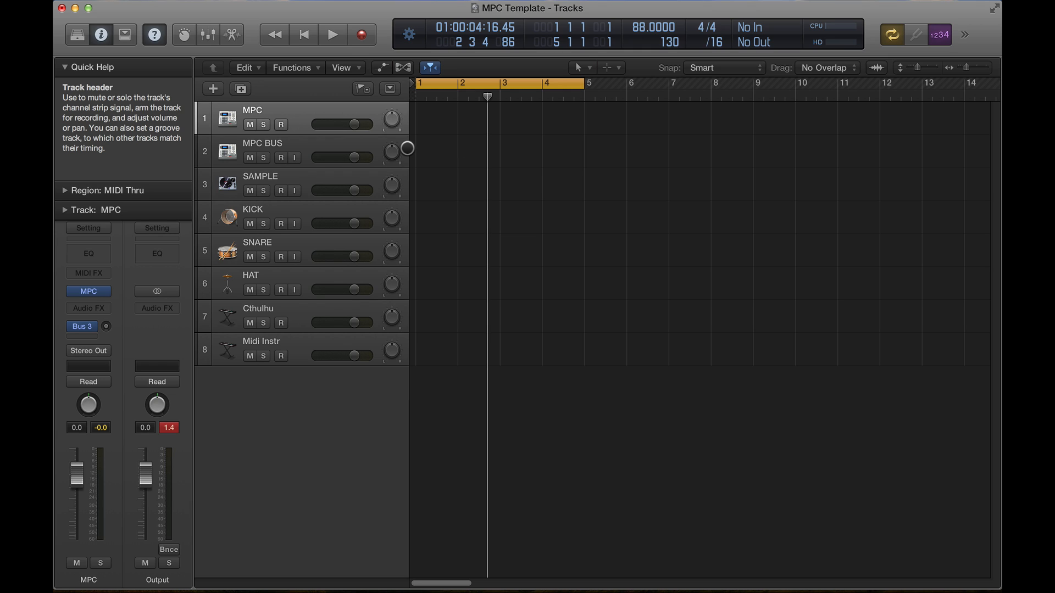
Search the key commands for "stop" to look up the stop shortcuts, and close the list
{"action": "key", "text": "alt+k"}
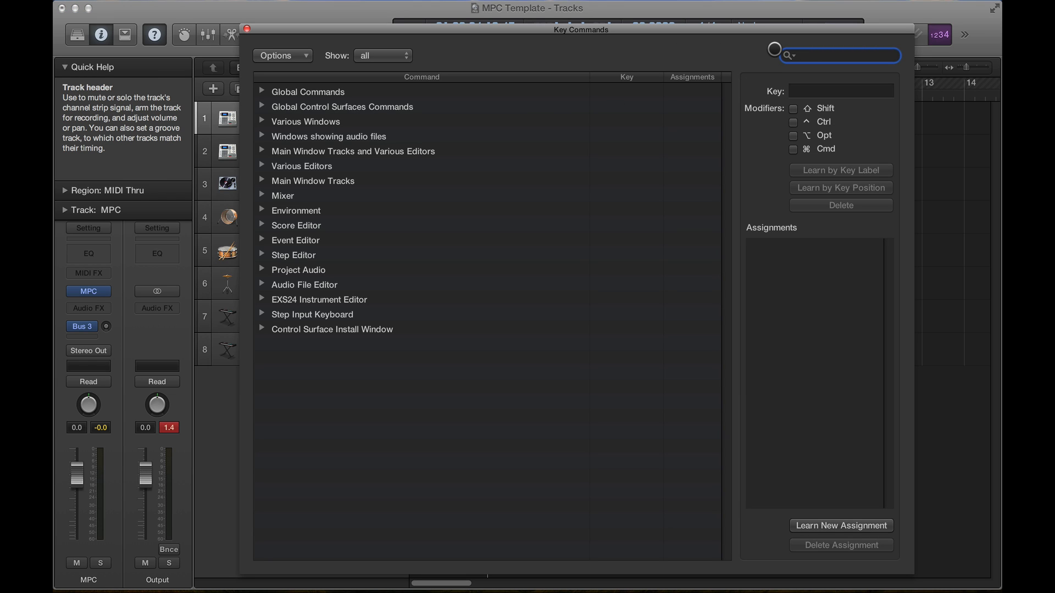
{"action": "type", "text": "stop"}
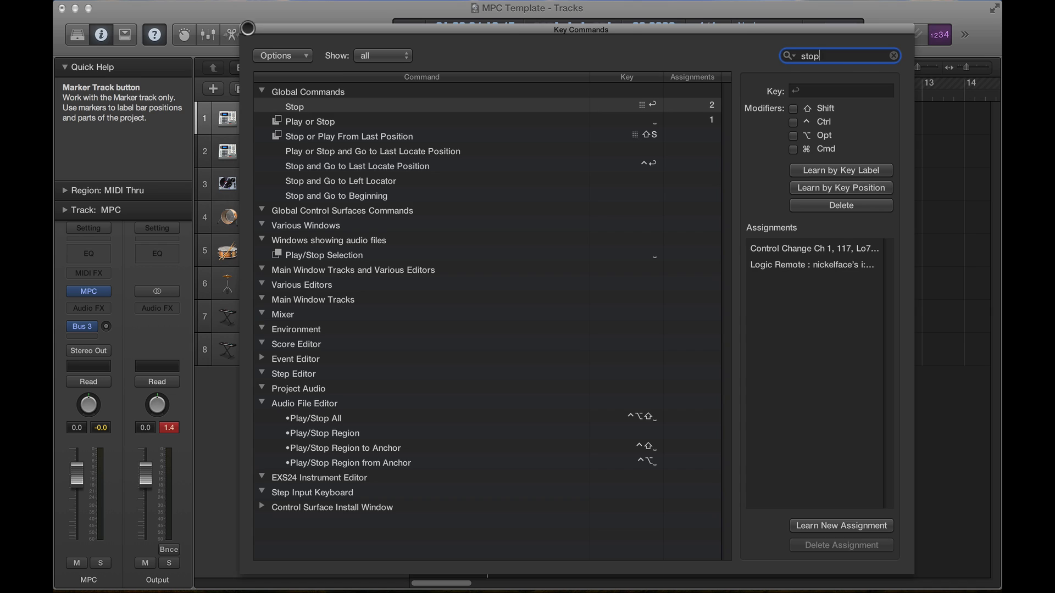
{"action": "left_click", "coordinate": [247, 29]}
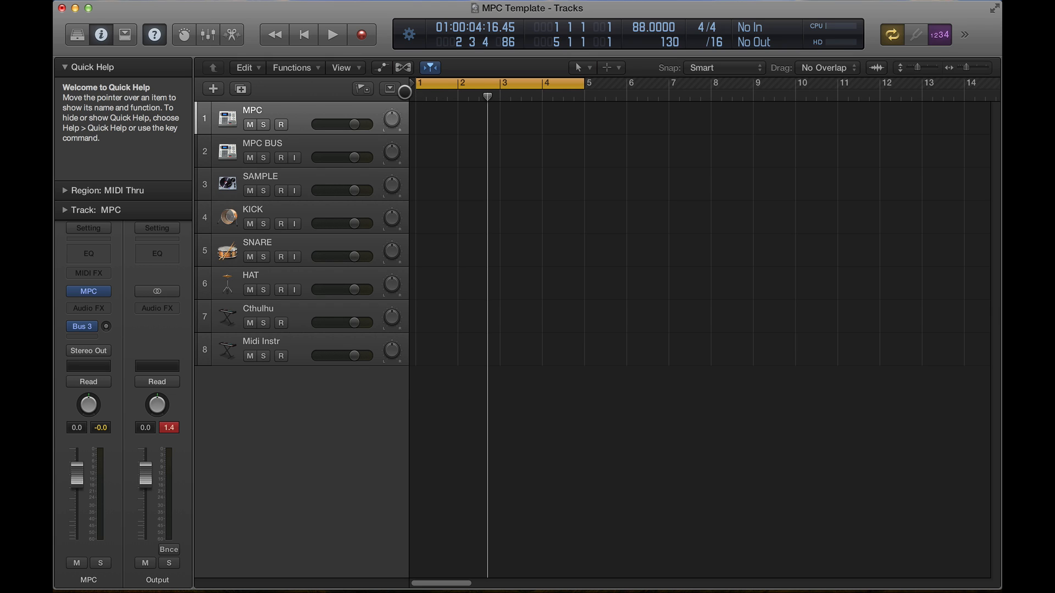
Return the playhead to the project start and play back the recorded phrase briefly
{"action": "key", "text": "Return"}
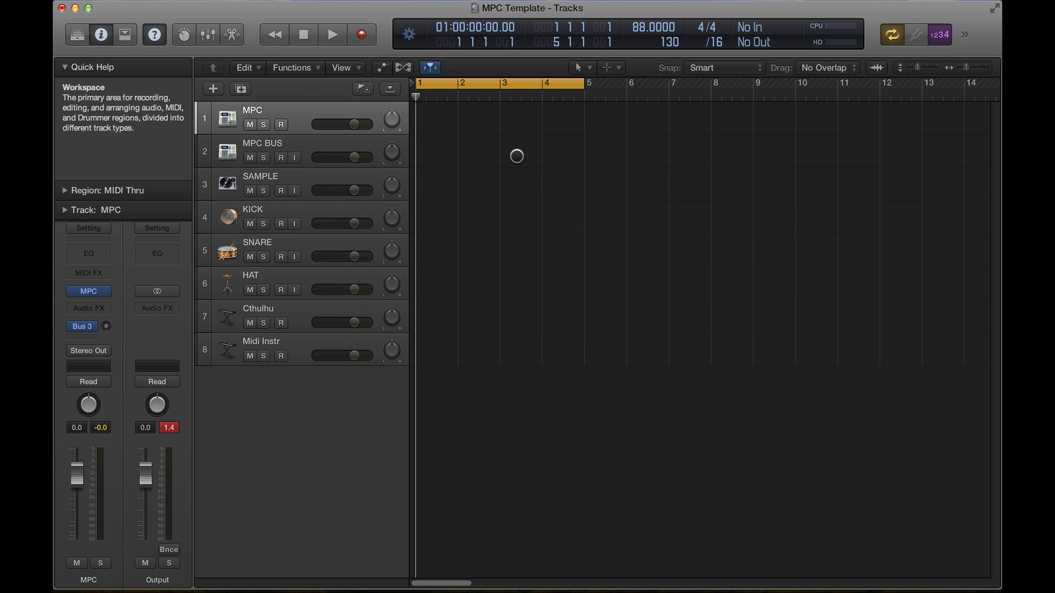
{"action": "key", "text": "space"}
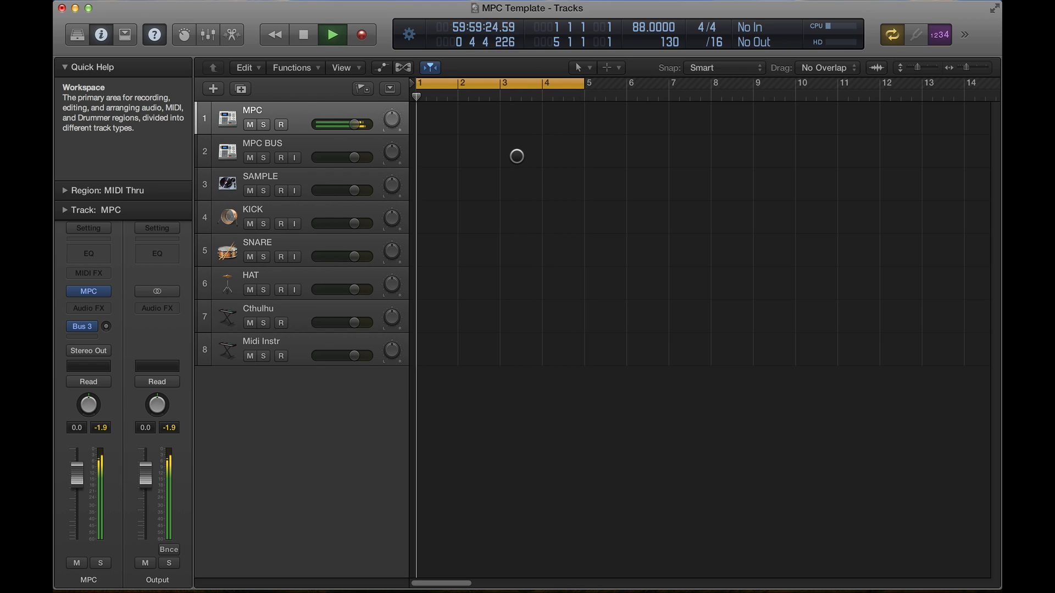
{"action": "key", "text": "space"}
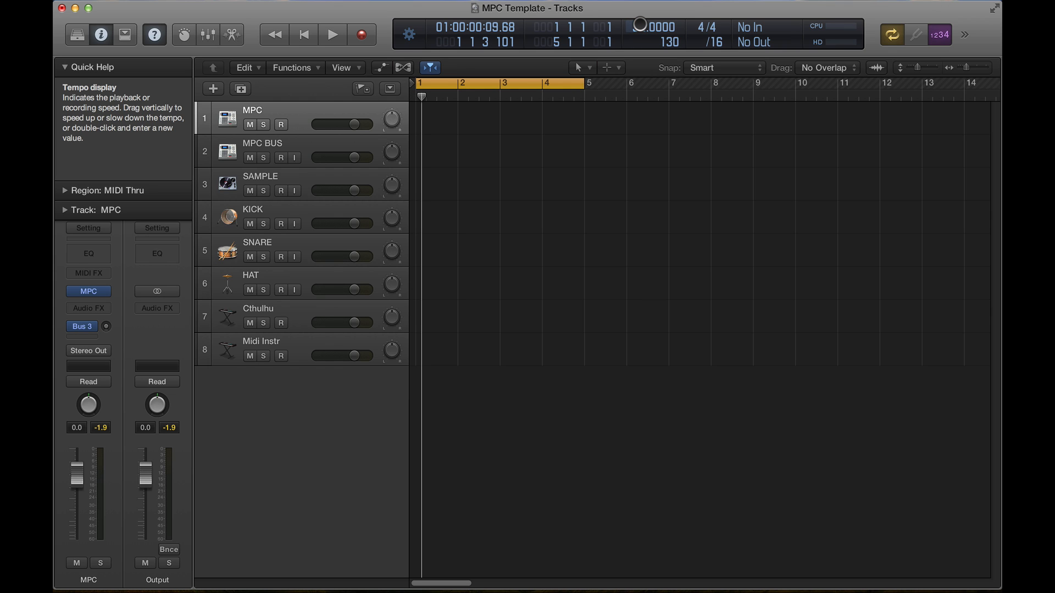
Set the project tempo to 93 and play back the phrase to hear it follow the tempo
{"action": "left_click", "coordinate": [640, 24]}
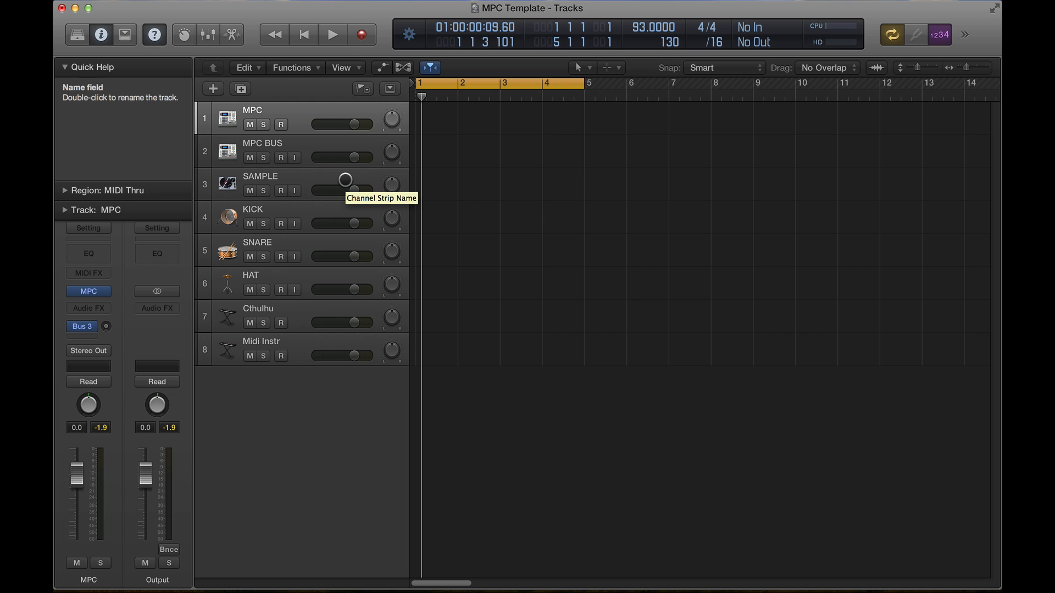
{"action": "key", "text": "space"}
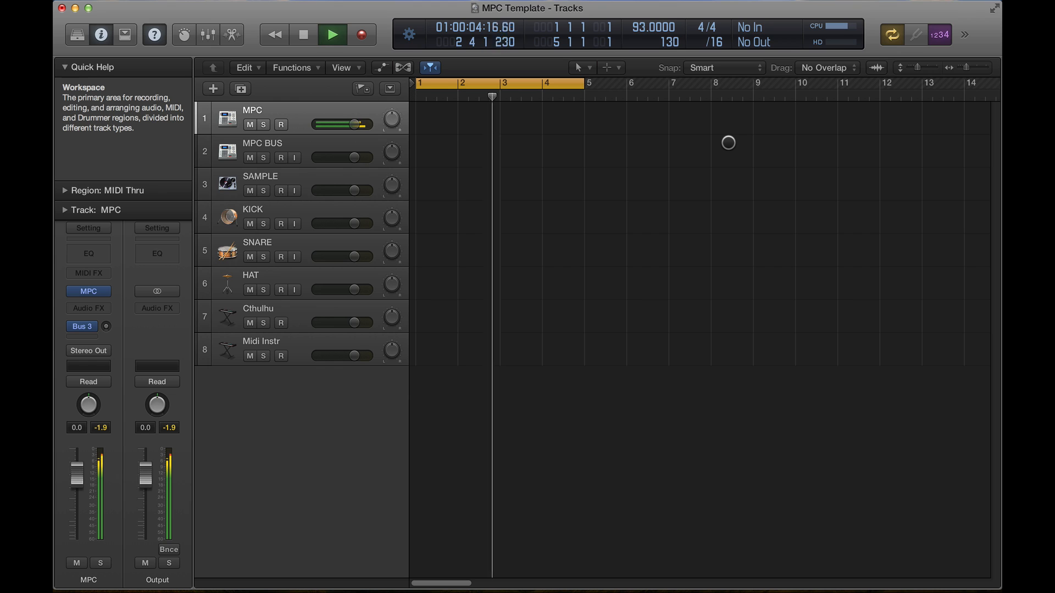
{"action": "key", "text": "space"}
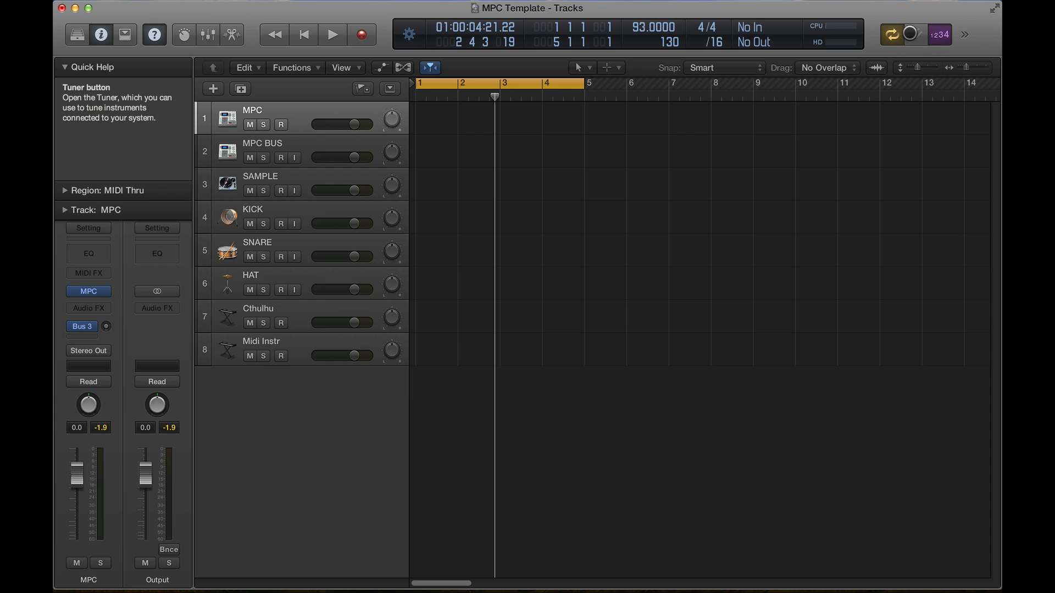
Turn on the metronome click, play the phrase against it, and turn the click back off
{"action": "left_click", "coordinate": [964, 33]}
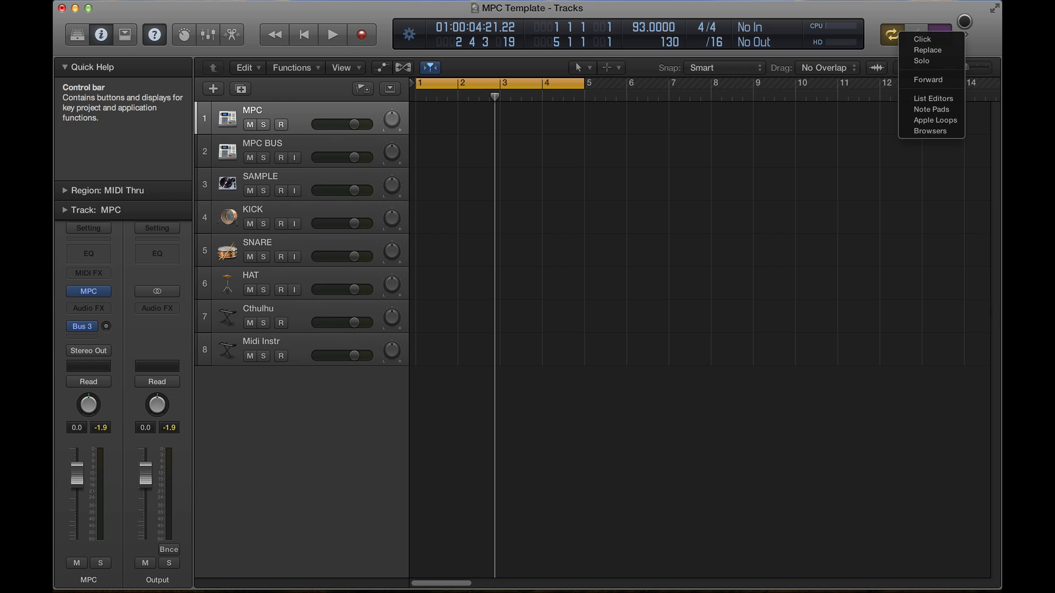
{"action": "left_click", "coordinate": [934, 39]}
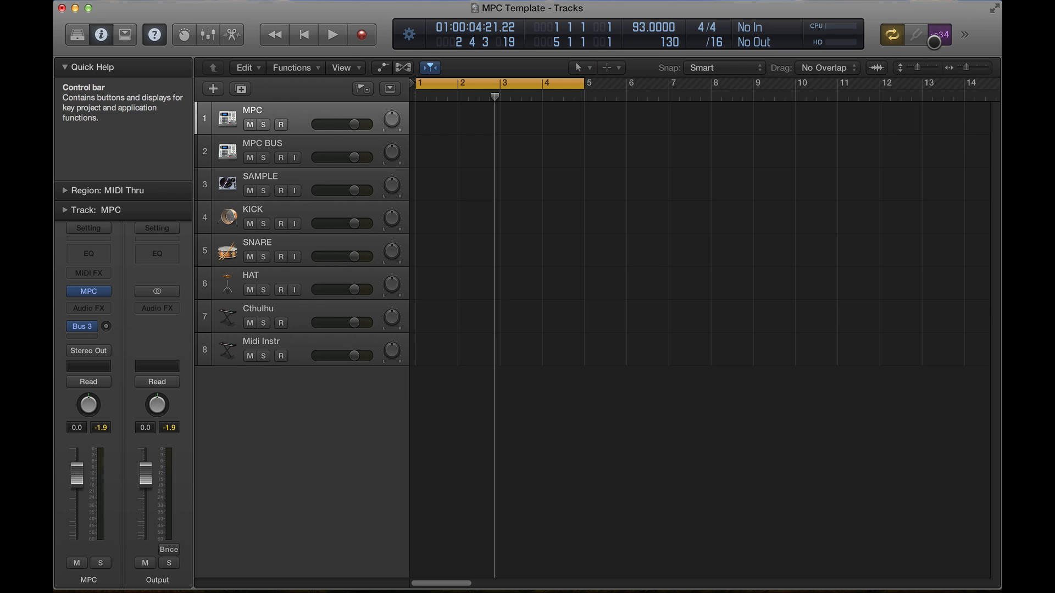
{"action": "key", "text": "space"}
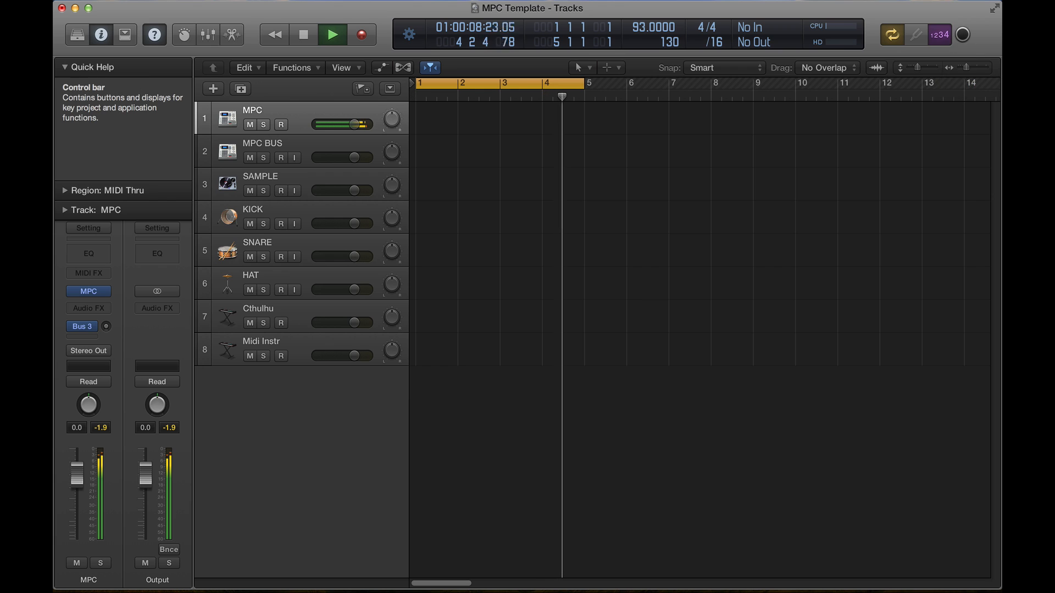
{"action": "right_click", "coordinate": [963, 34]}
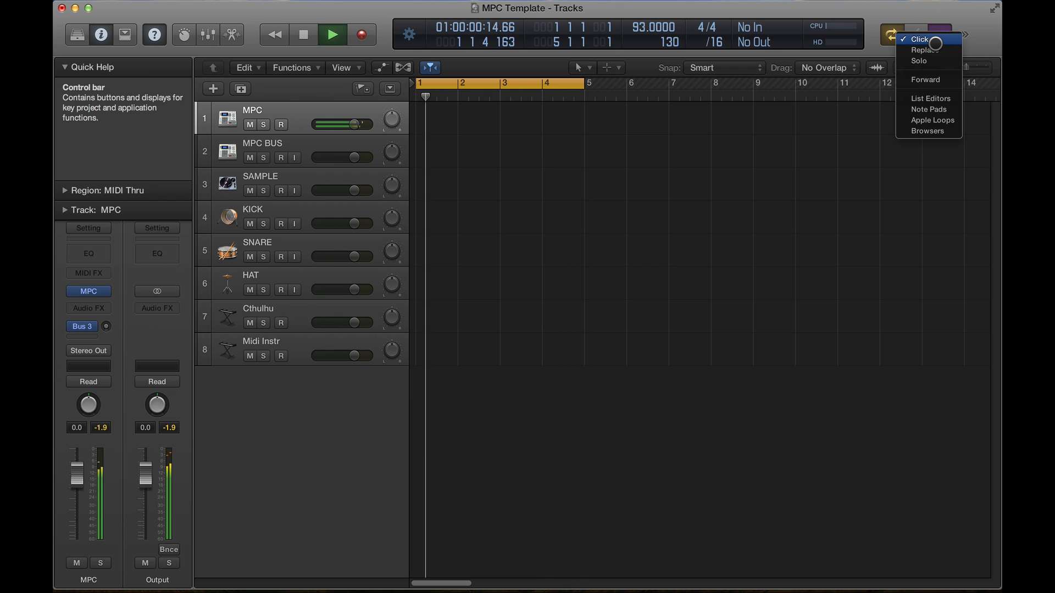
{"action": "key", "text": "space"}
{"action": "left_click", "coordinate": [935, 39]}
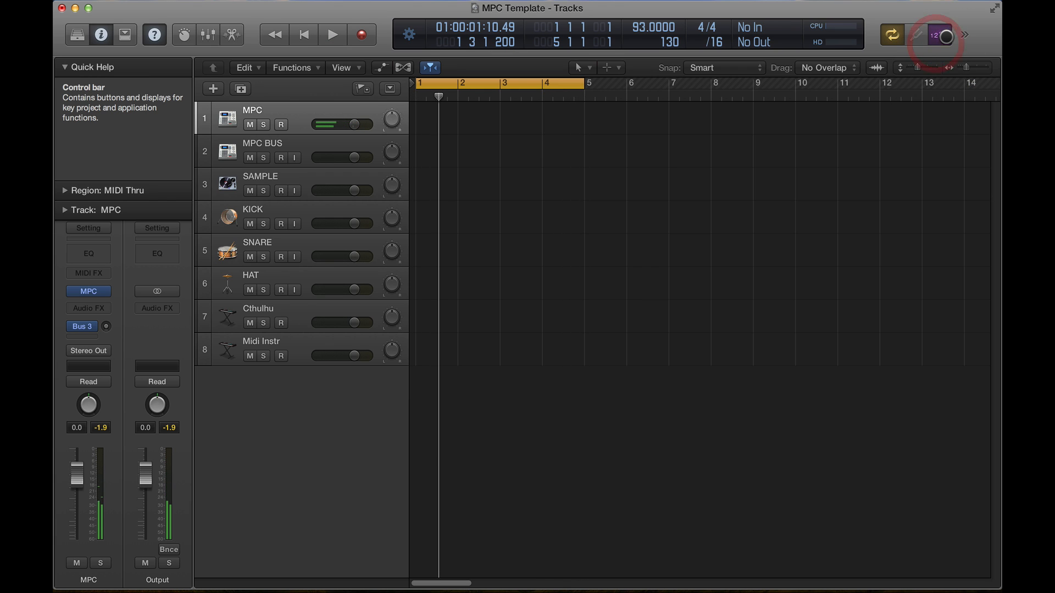
{"action": "left_click", "coordinate": [962, 33]}
{"action": "left_click", "coordinate": [964, 29]}
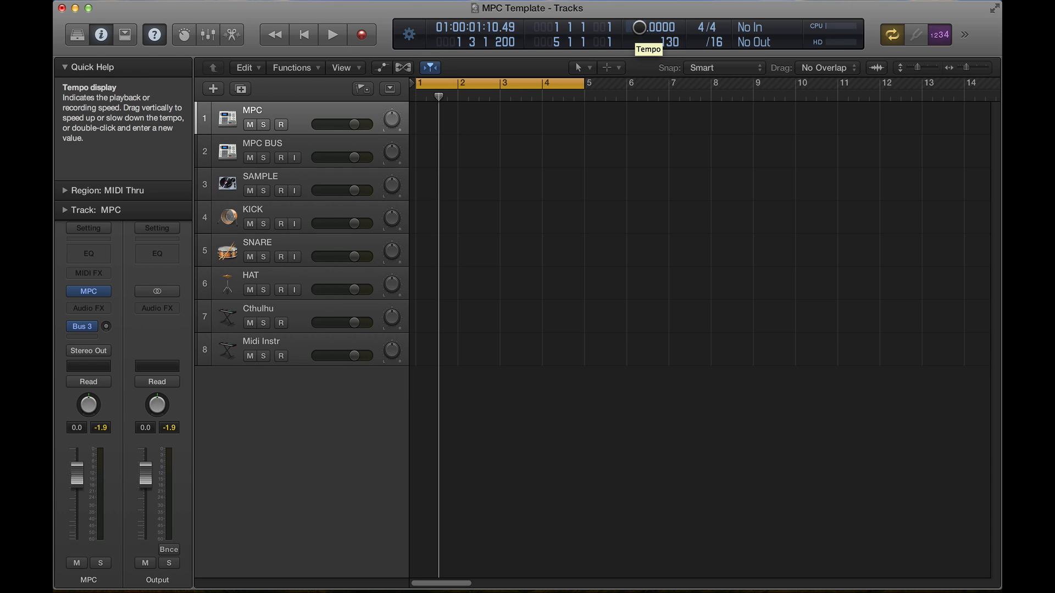
Set the project tempo to 85
{"action": "left_click_drag", "start_coordinate": [640, 27], "coordinate": [640, 39]}
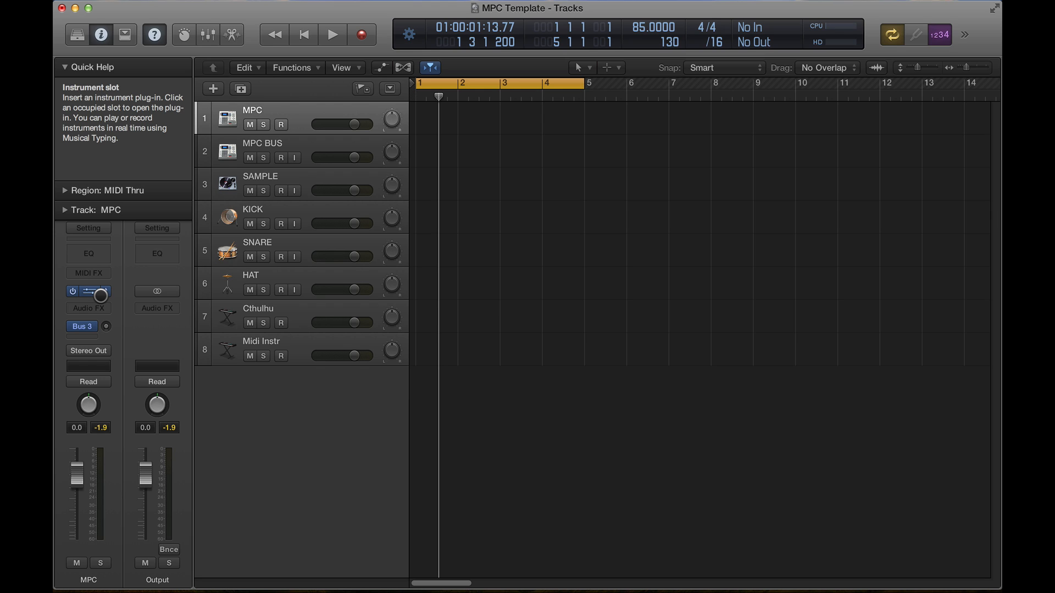
Play the phrase at the 85 tempo, first without and then with the metronome click turned on
{"action": "key", "text": "space"}
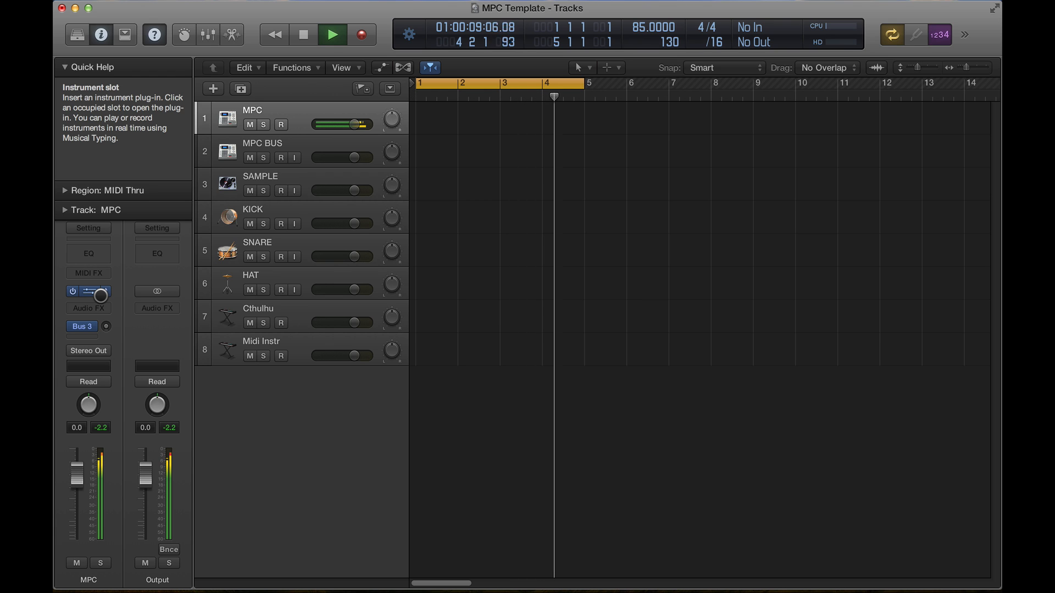
{"action": "key", "text": "space"}
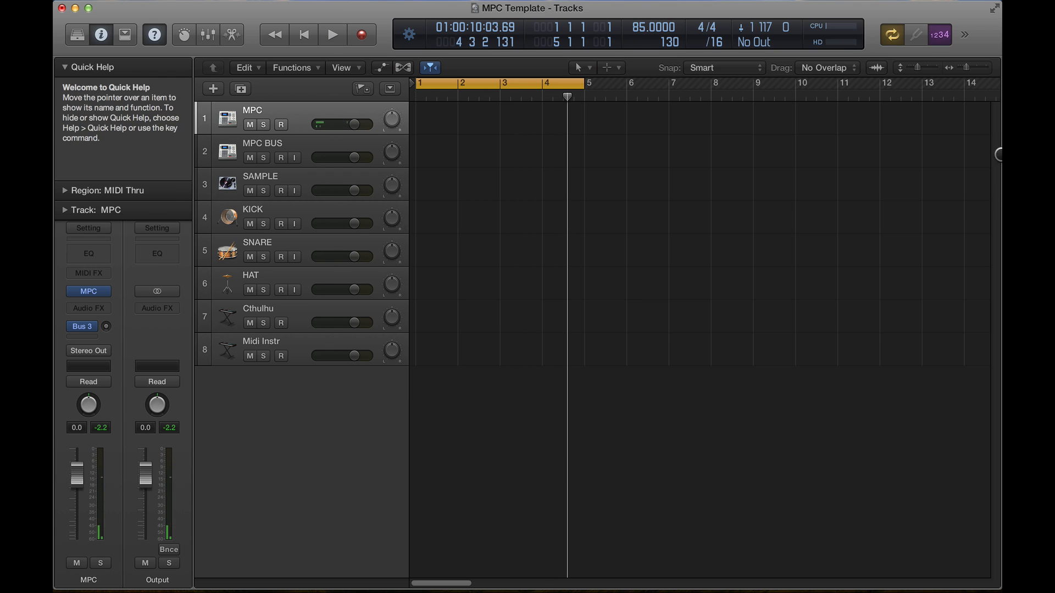
{"action": "left_click", "coordinate": [966, 35]}
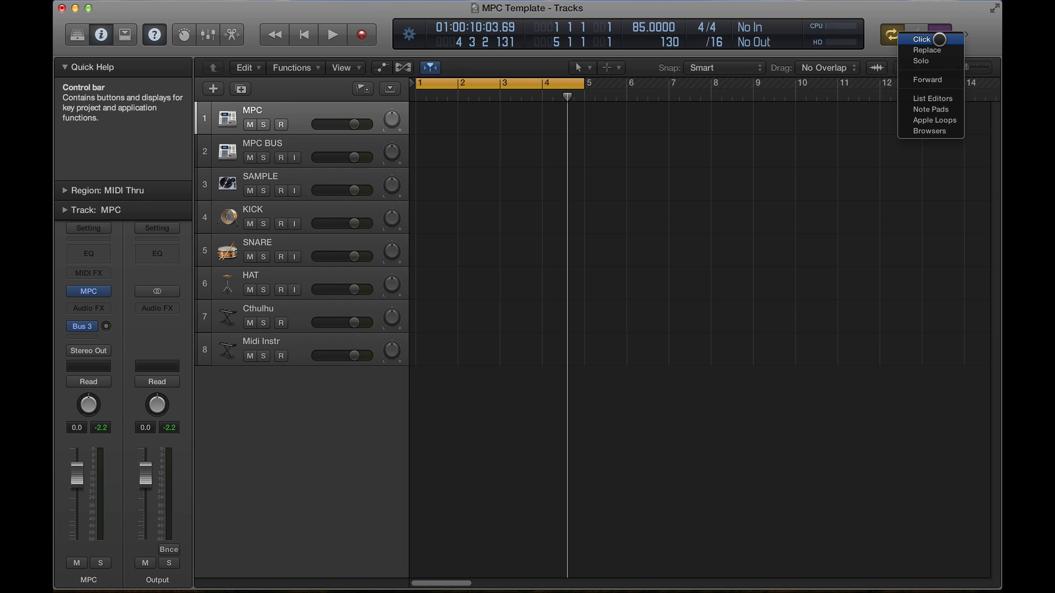
{"action": "left_click", "coordinate": [940, 39]}
{"action": "key", "text": "space"}
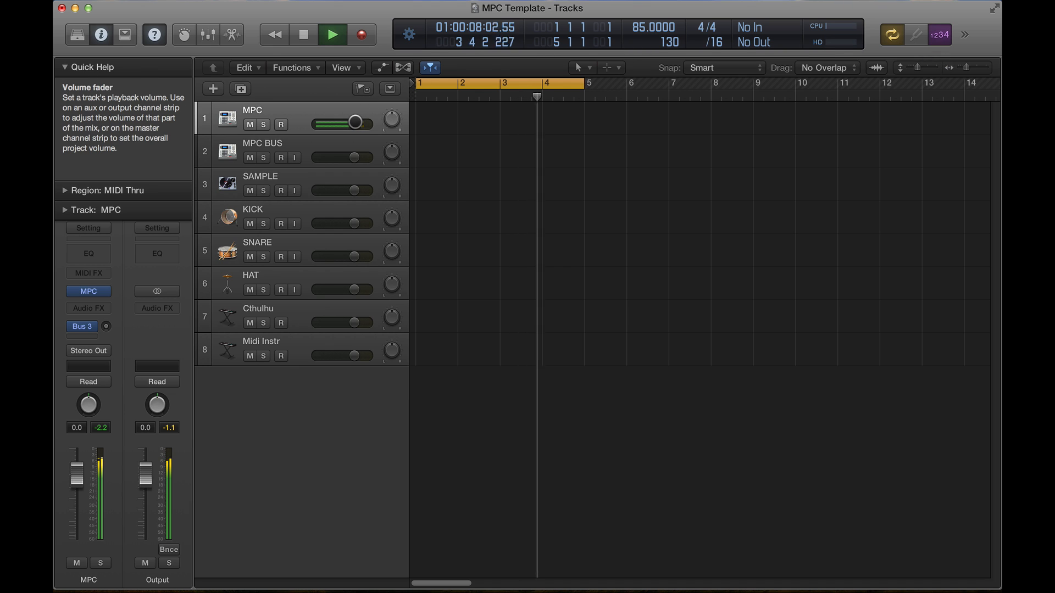
Lower the MPC track's volume to -5.1 dB while the phrase plays, and stop playback
{"action": "left_click_drag", "start_coordinate": [354, 124], "coordinate": [334, 123]}
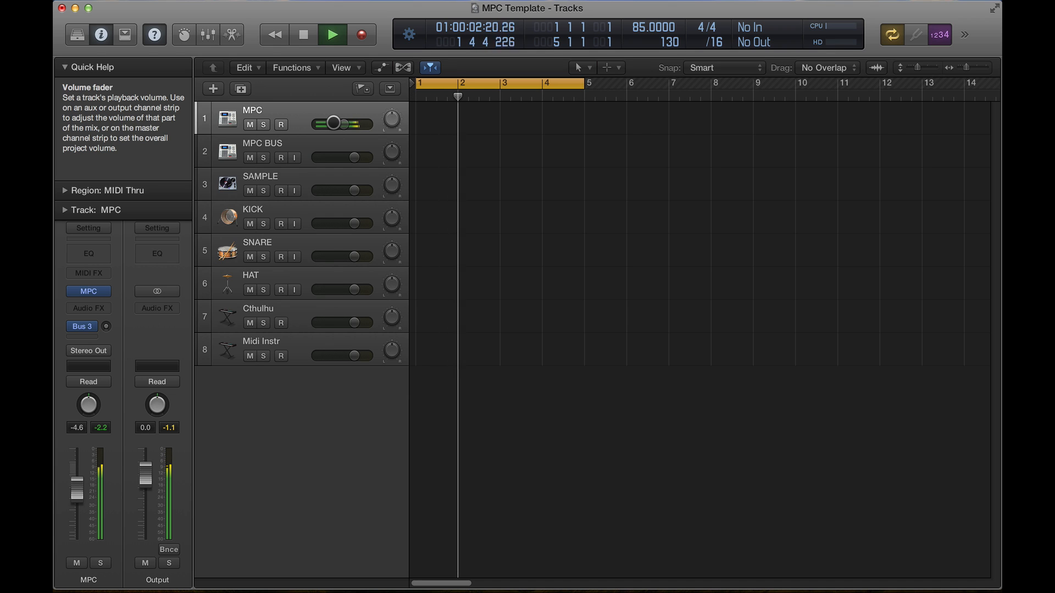
{"action": "left_click_drag", "start_coordinate": [339, 127], "coordinate": [337, 126]}
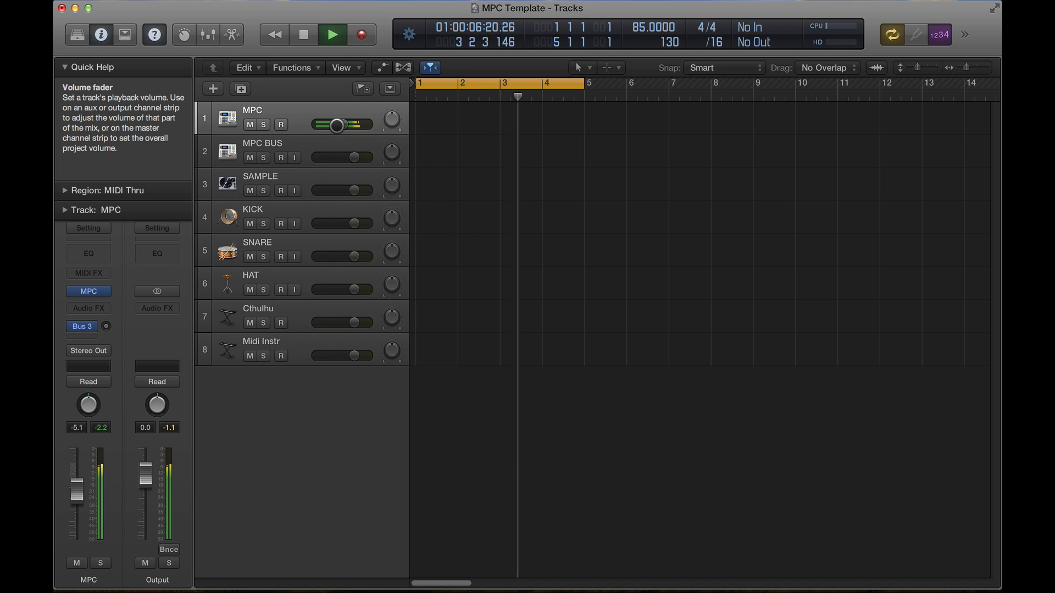
{"action": "key", "text": "space"}
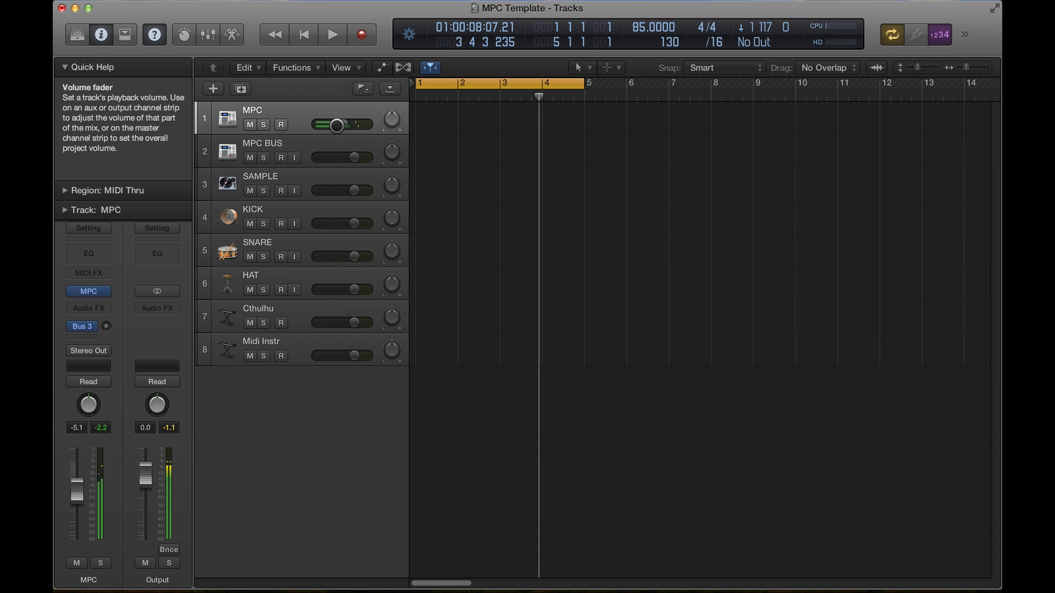
Turn off the metronome click and return the playhead to the project start
{"action": "left_click", "coordinate": [965, 33]}
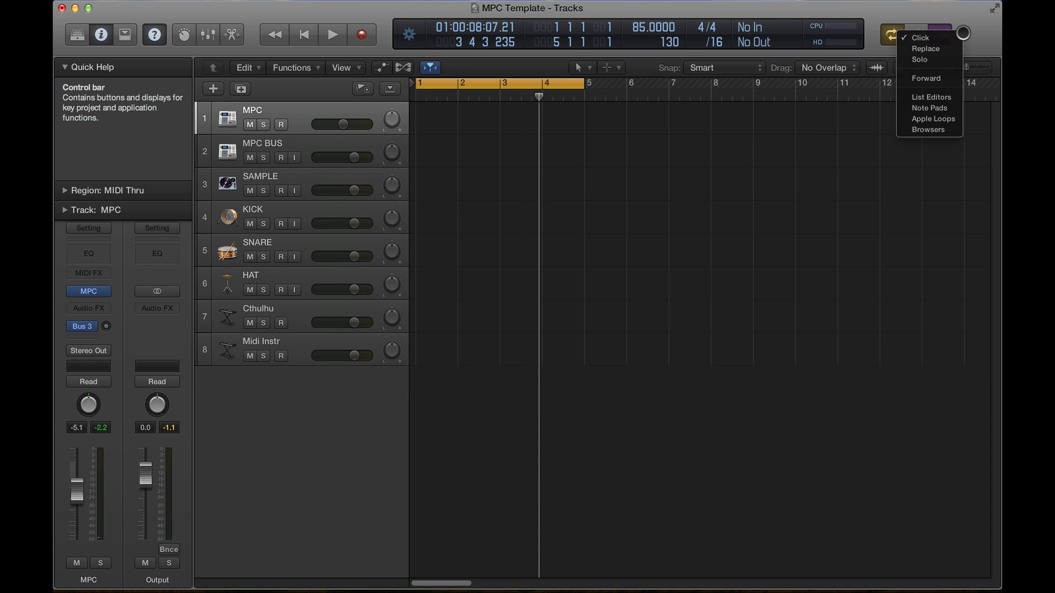
{"action": "left_click", "coordinate": [933, 42]}
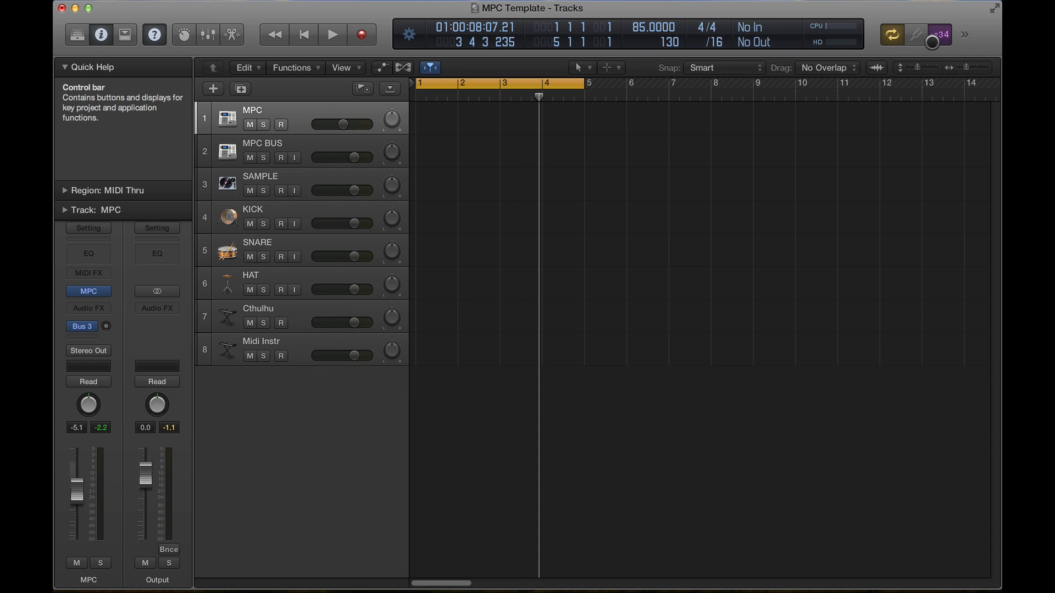
{"action": "key", "text": "Return"}
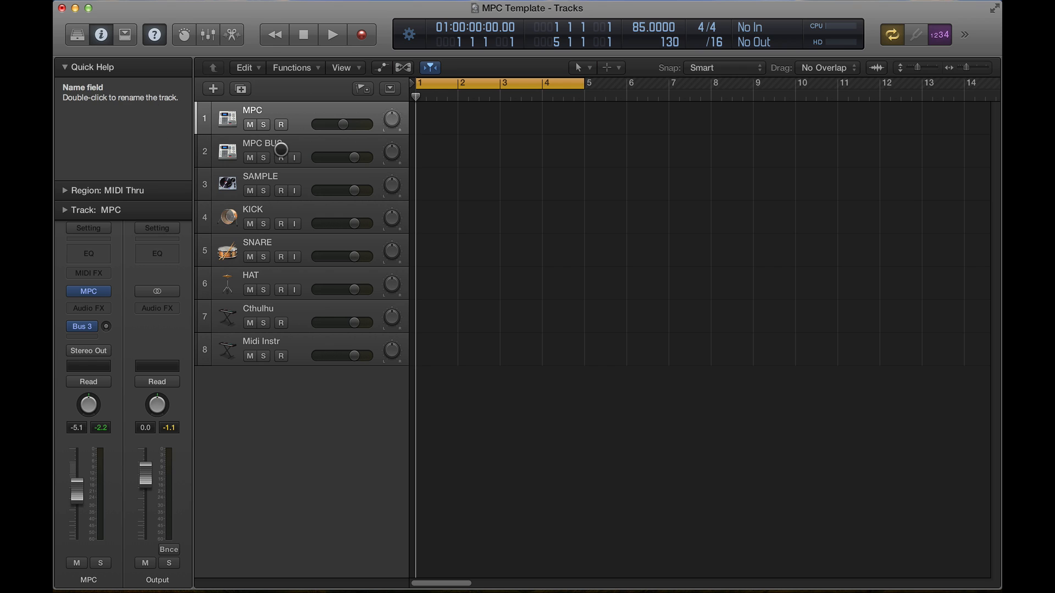
Check the MPC BUS track's input and output bus assignments without changing them
{"action": "left_click", "coordinate": [277, 144]}
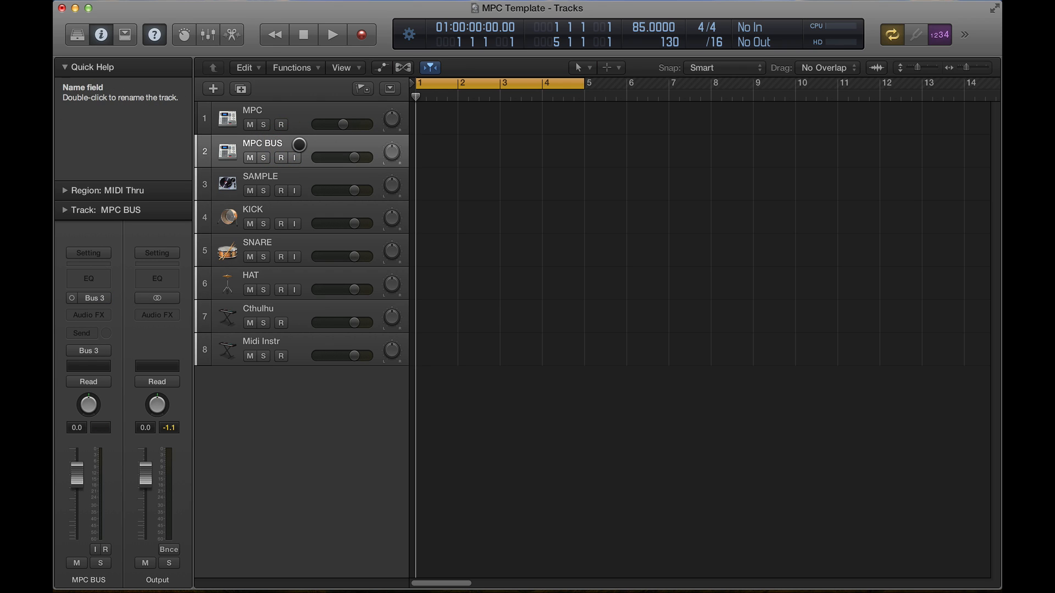
{"action": "left_click", "coordinate": [103, 298]}
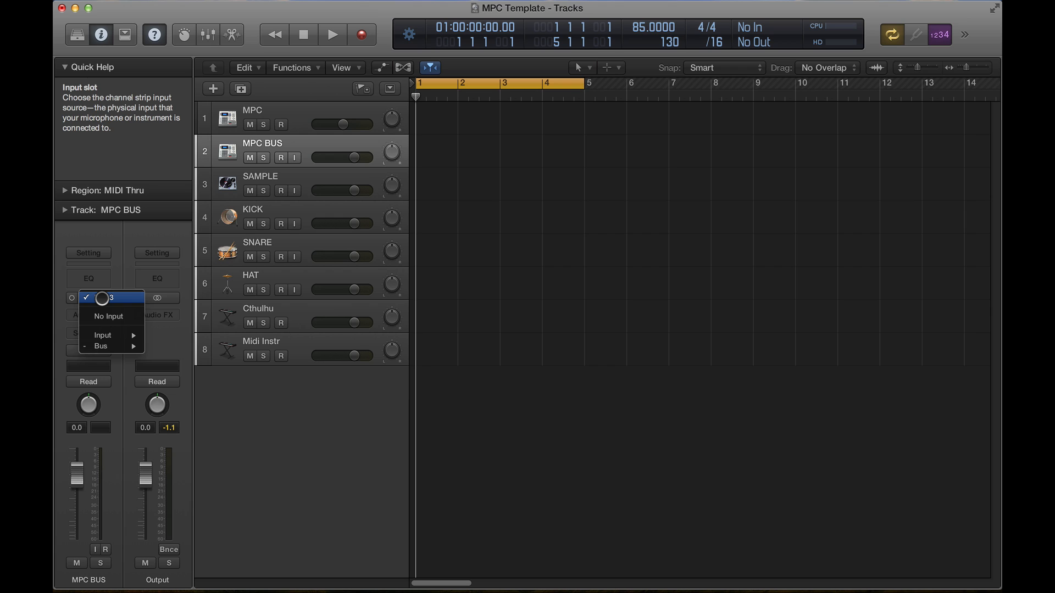
{"action": "left_click", "coordinate": [102, 299]}
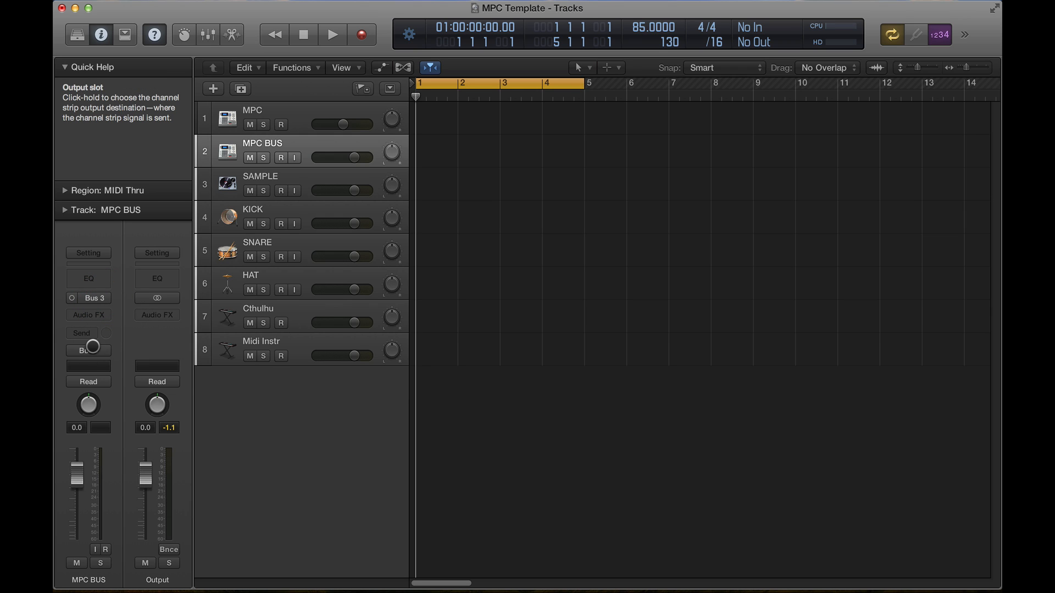
{"action": "left_click", "coordinate": [93, 350]}
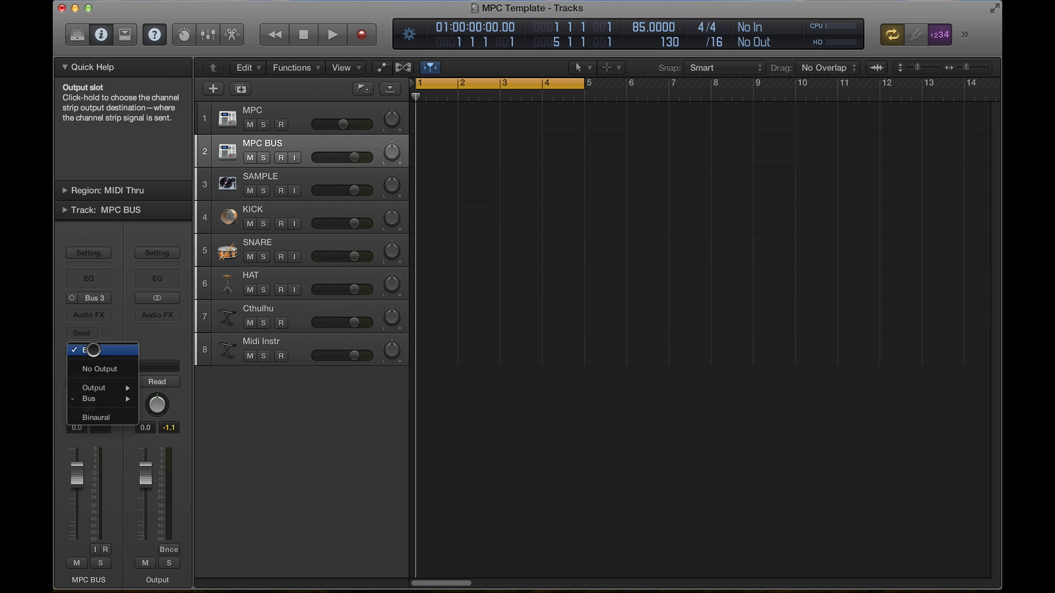
{"action": "mouse_move", "coordinate": [104, 400]}
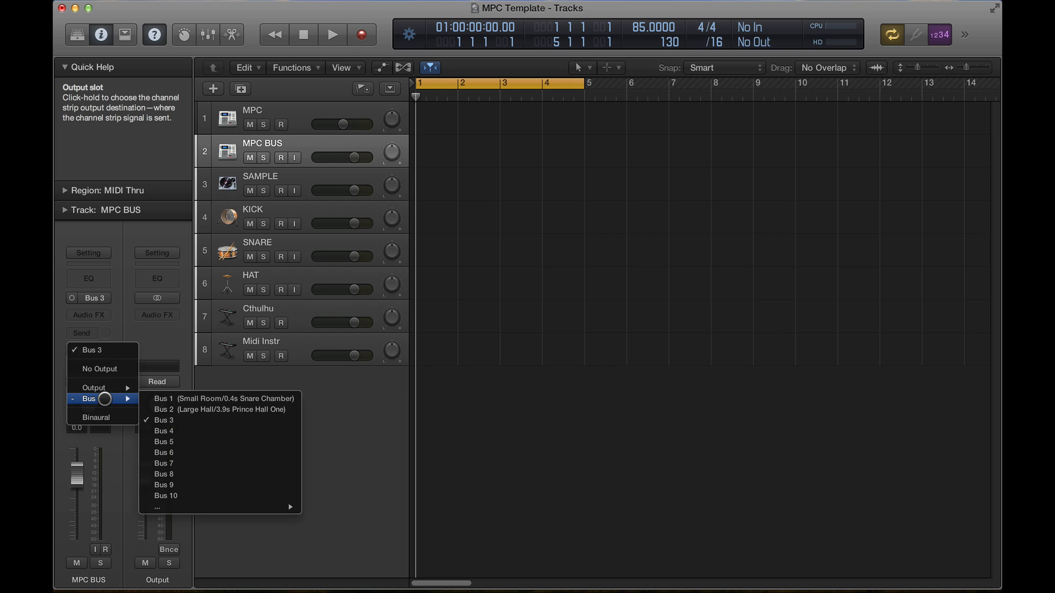
{"action": "left_click", "coordinate": [56, 358]}
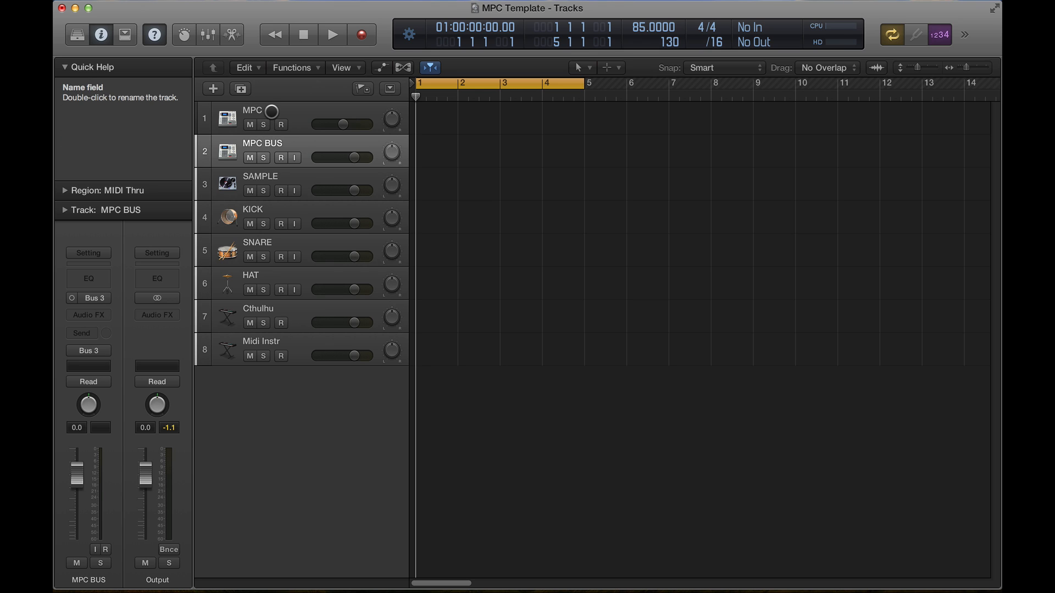
Route the MPC track's output to Bus 3
{"action": "left_click", "coordinate": [272, 117]}
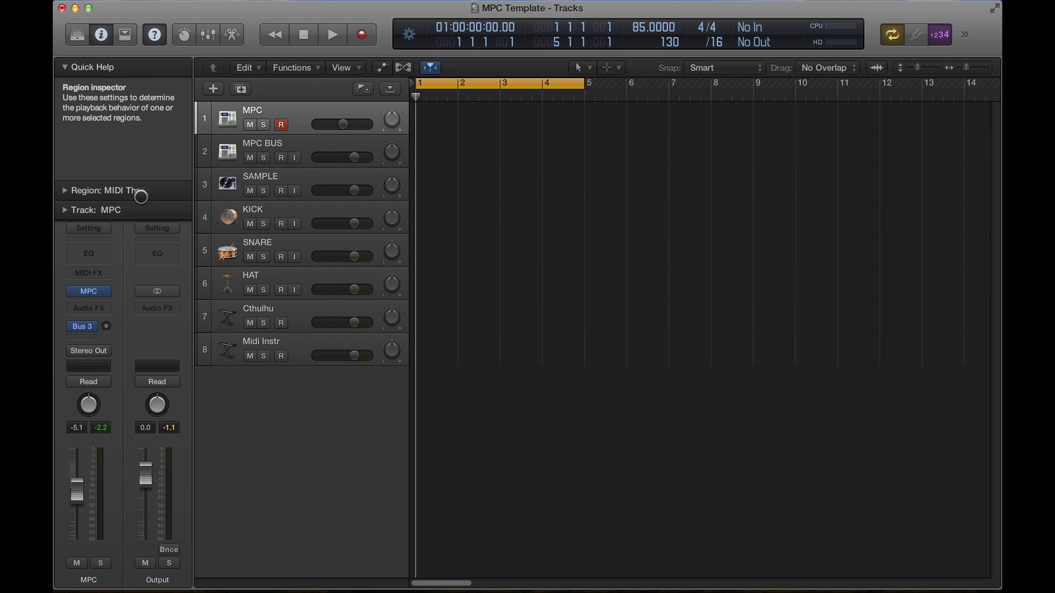
{"action": "left_click", "coordinate": [99, 351]}
{"action": "mouse_move", "coordinate": [99, 399]}
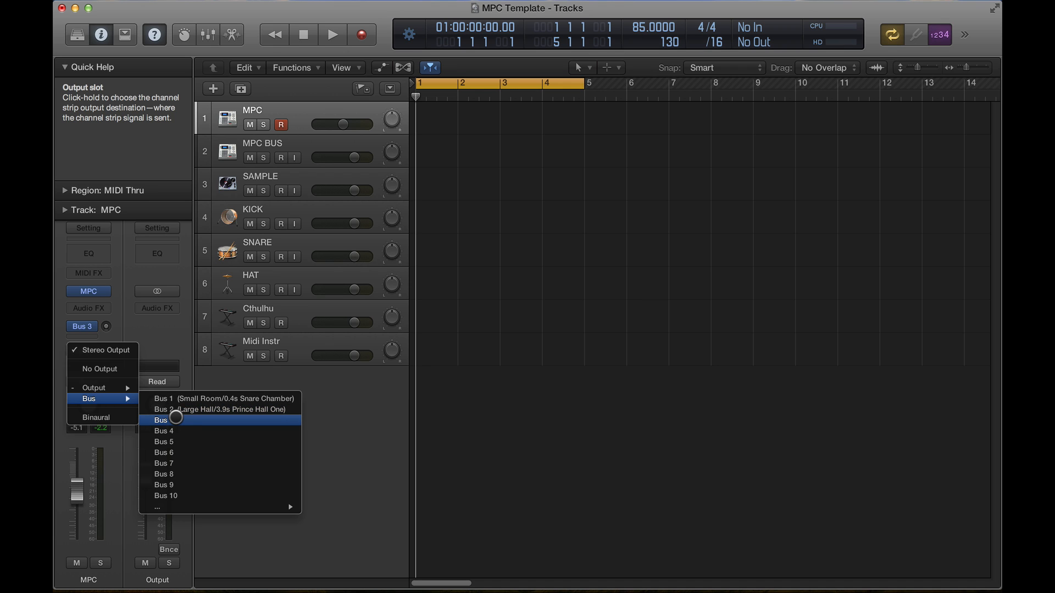
{"action": "left_click", "coordinate": [177, 418]}
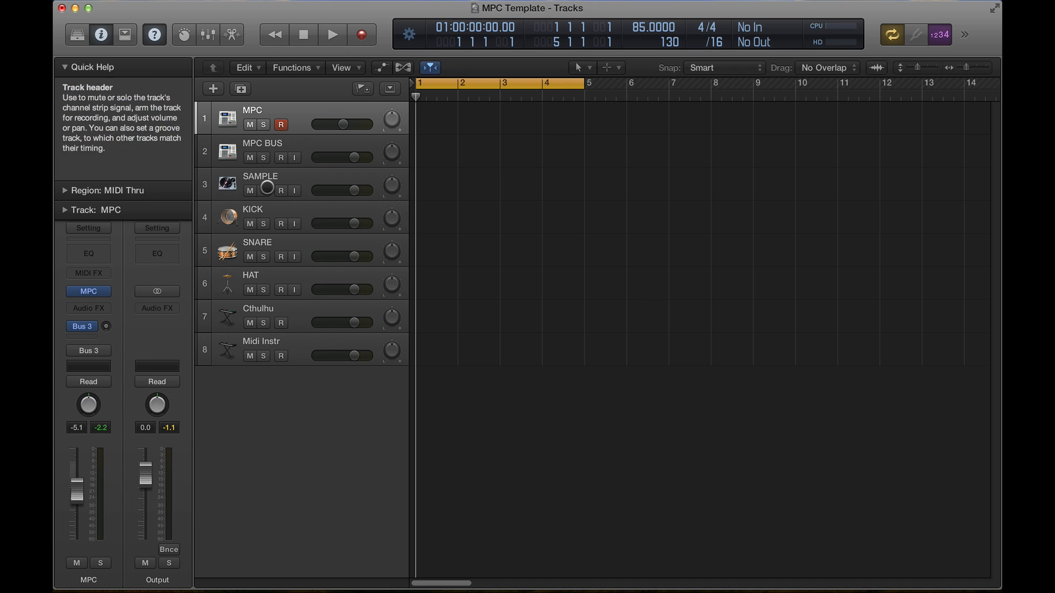
Arm the MPC BUS track for recording
{"action": "left_click", "coordinate": [285, 143]}
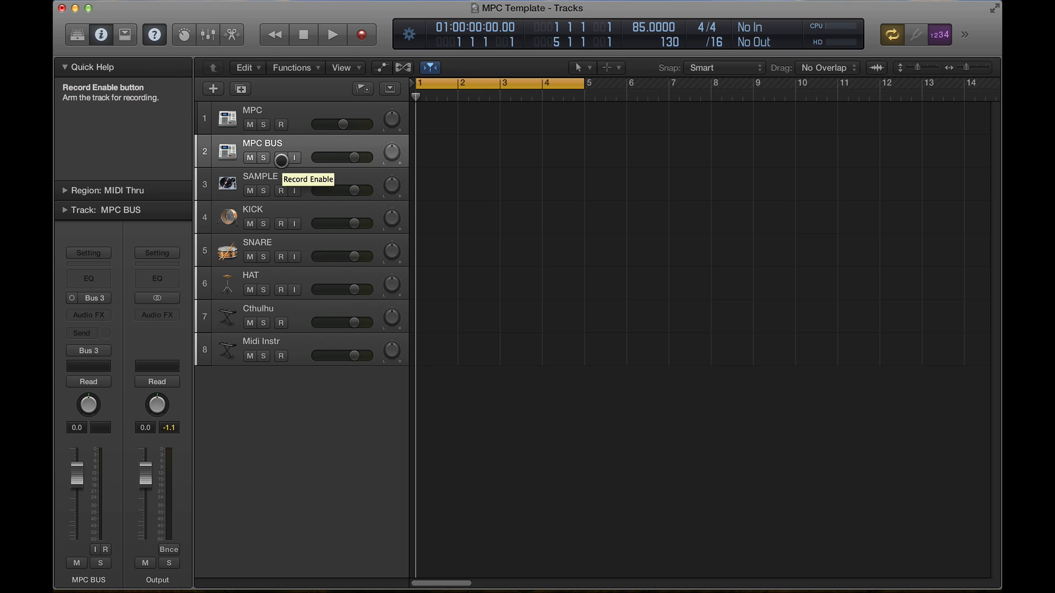
{"action": "left_click", "coordinate": [281, 159]}
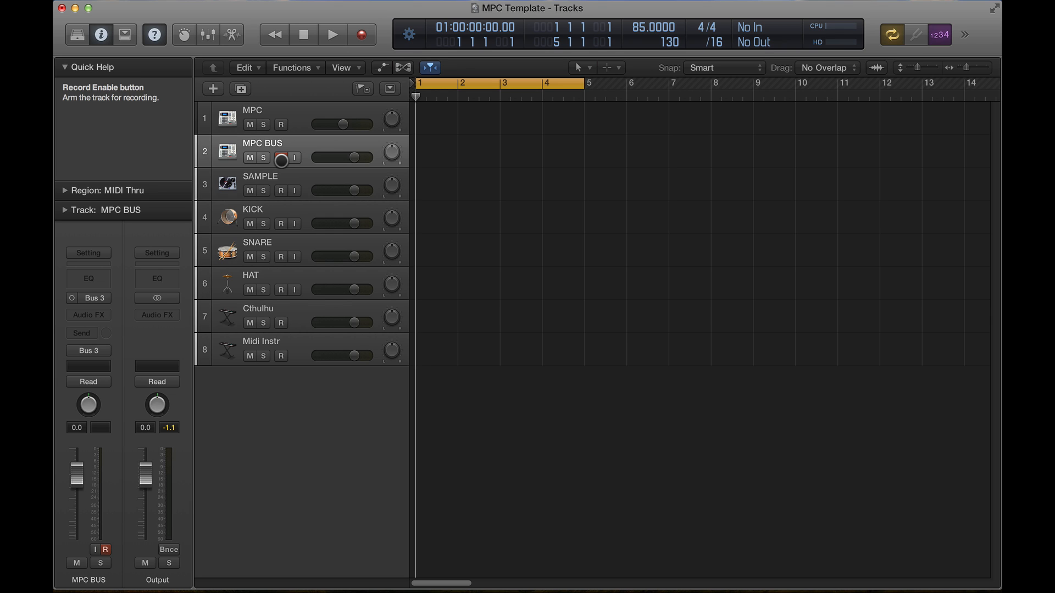
{"action": "left_click", "coordinate": [280, 159]}
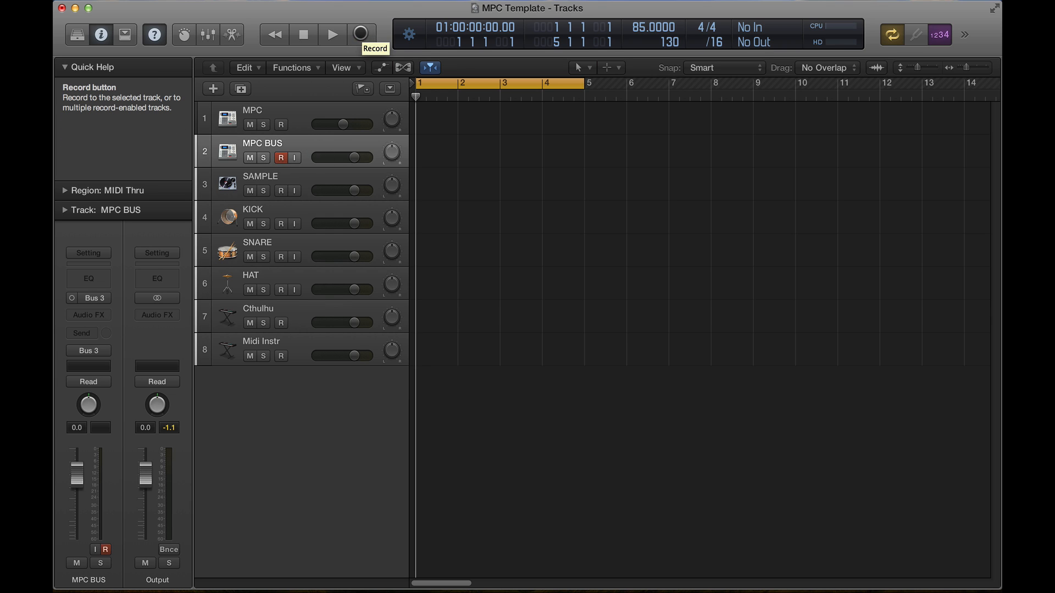
Record the phrase as a four-bar audio region on the MPC BUS track, enlarging the track to show the waveform
{"action": "left_click", "coordinate": [363, 36]}
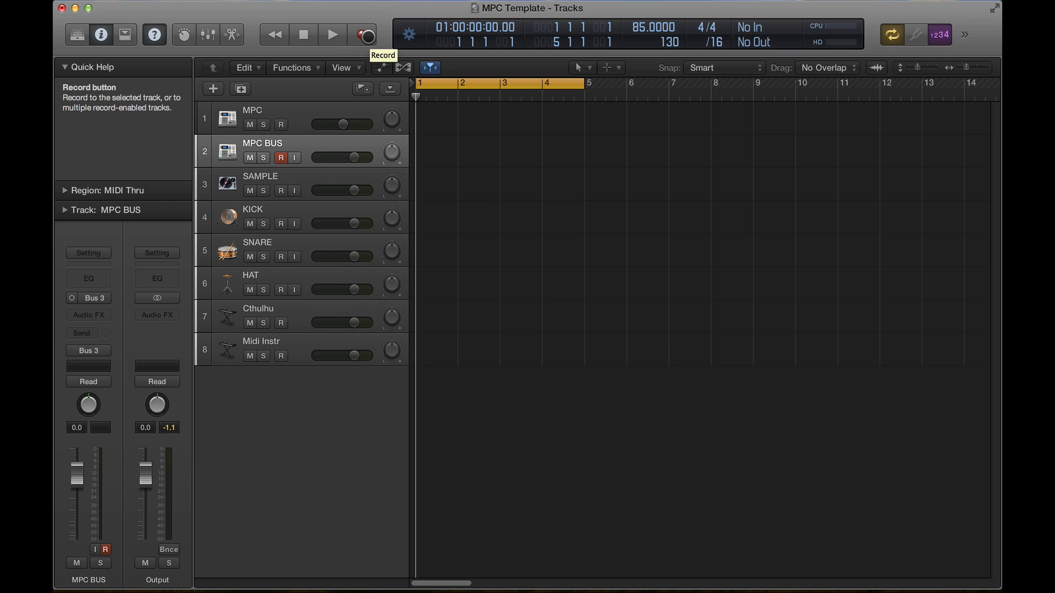
{"action": "left_click", "coordinate": [364, 37]}
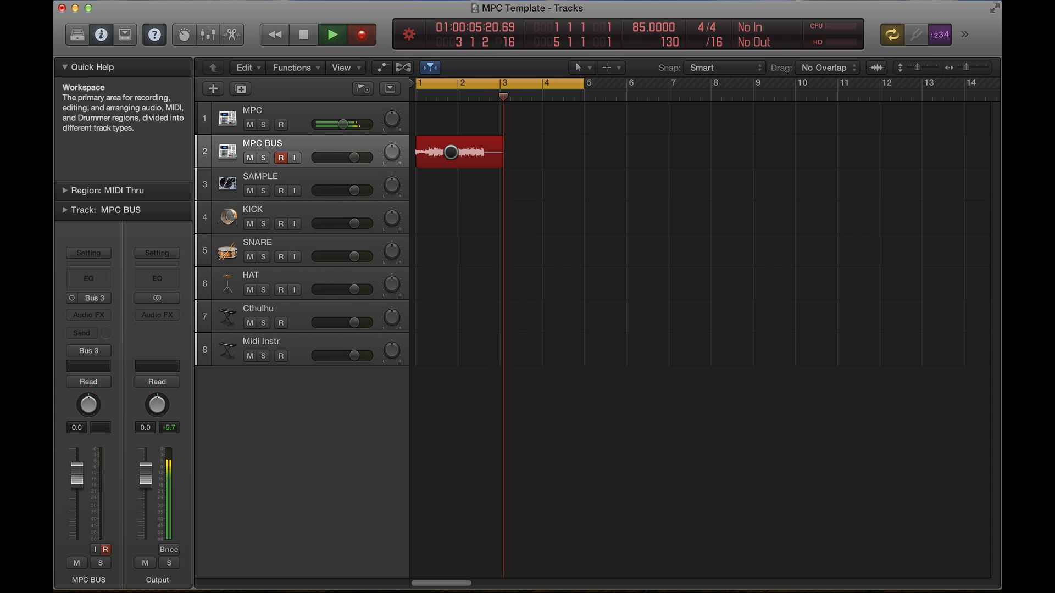
{"action": "key", "text": "ctrl+z"}
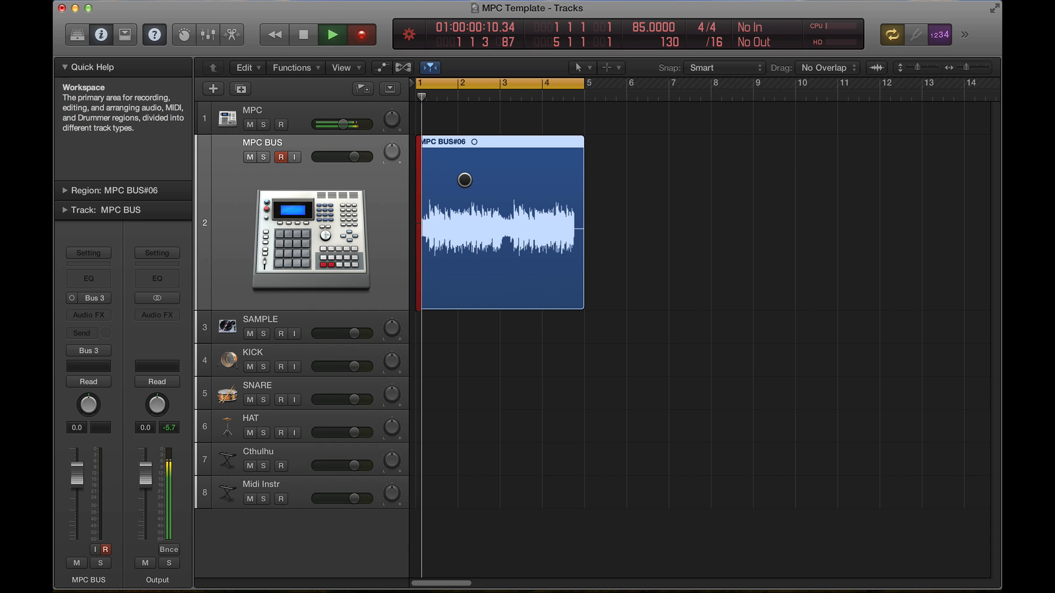
{"action": "key", "text": "space"}
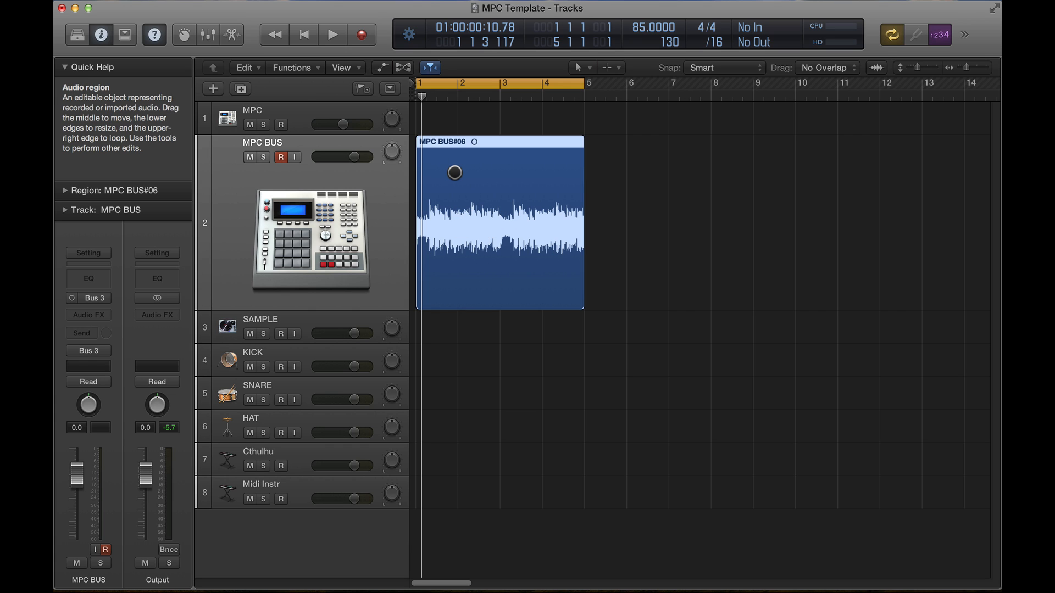
Mute the MPC track and move the recorded audio region from MPC BUS to the SAMPLE track at bar 1
{"action": "left_click", "coordinate": [276, 113]}
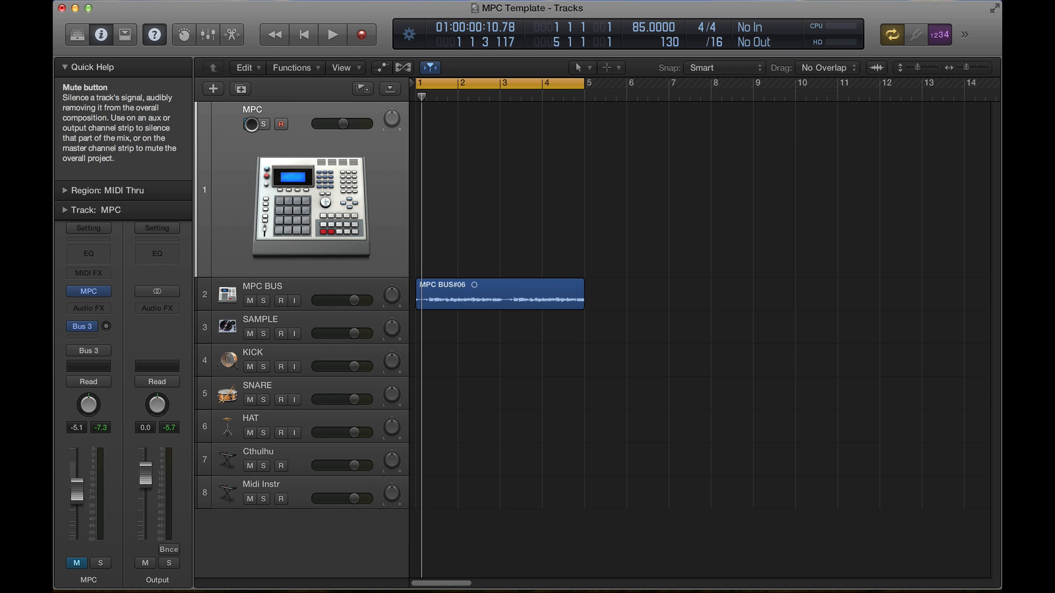
{"action": "left_click", "coordinate": [252, 125]}
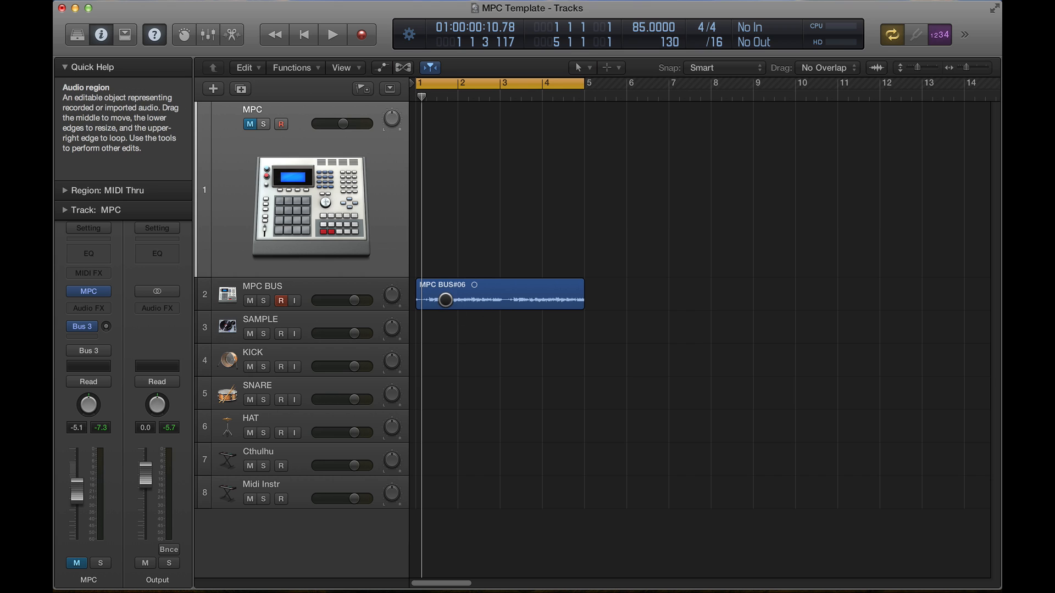
{"action": "left_click_drag", "start_coordinate": [444, 298], "coordinate": [443, 331]}
{"action": "left_click", "coordinate": [249, 322]}
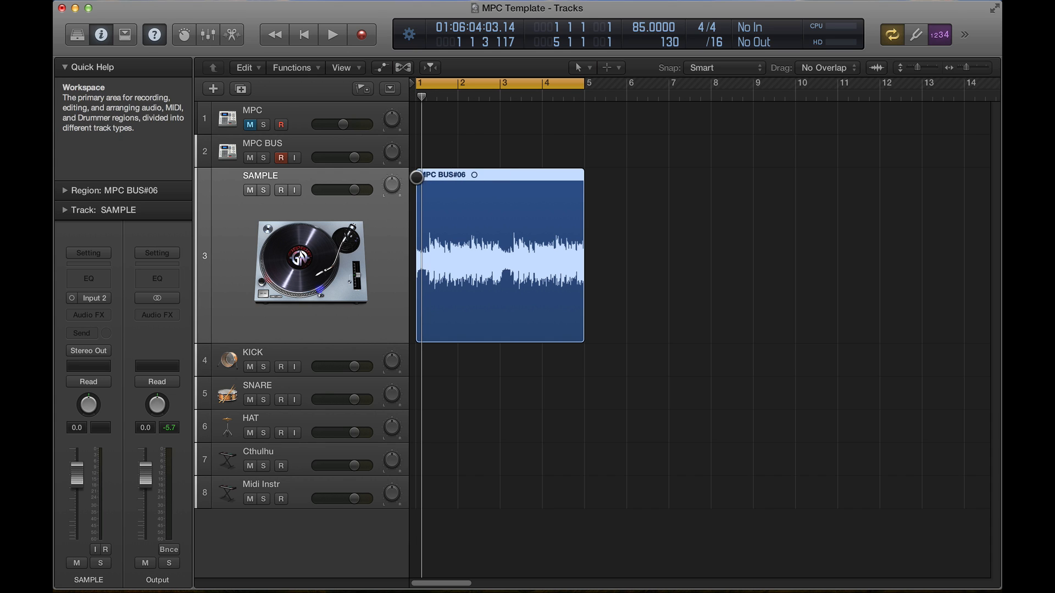
Name the recorded region after its track, SAMPLE
{"action": "right_click", "coordinate": [449, 177]}
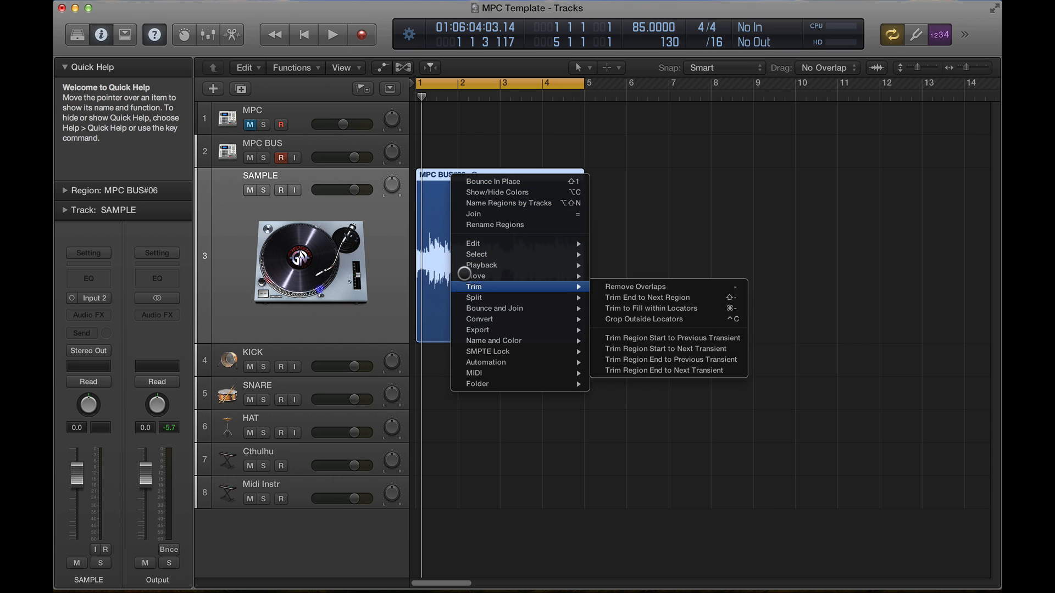
{"action": "mouse_move", "coordinate": [491, 337]}
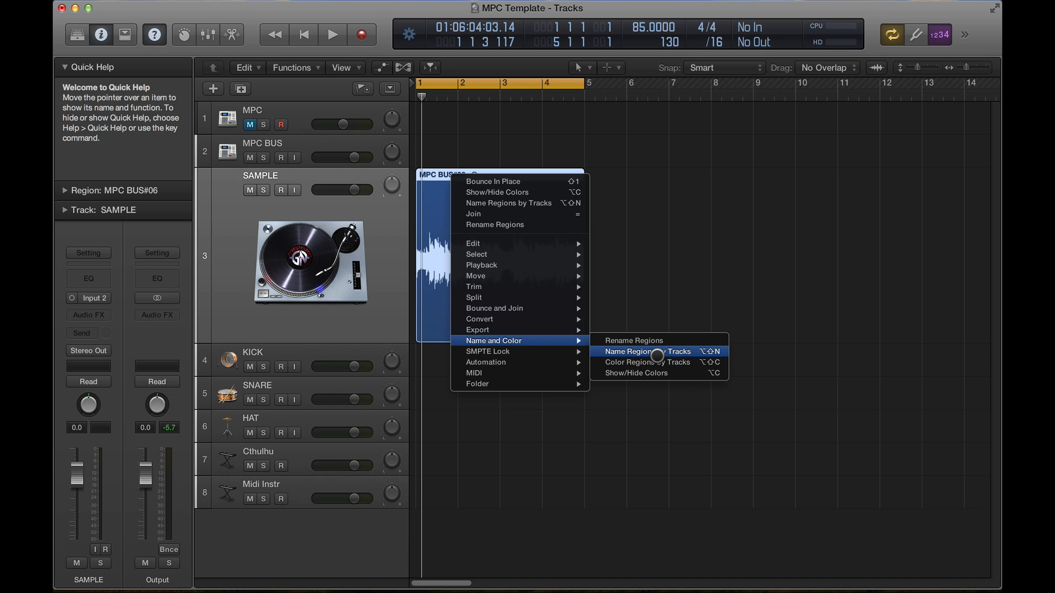
{"action": "left_click", "coordinate": [658, 356]}
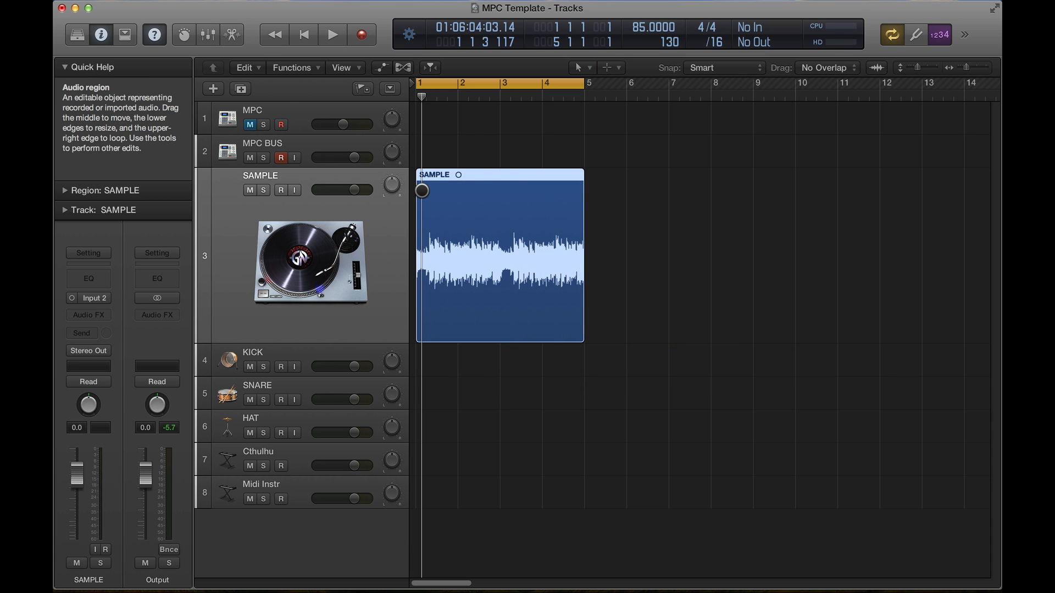
Return the playhead to the project start and play back the recorded SAMPLE region briefly
{"action": "key", "text": "Return"}
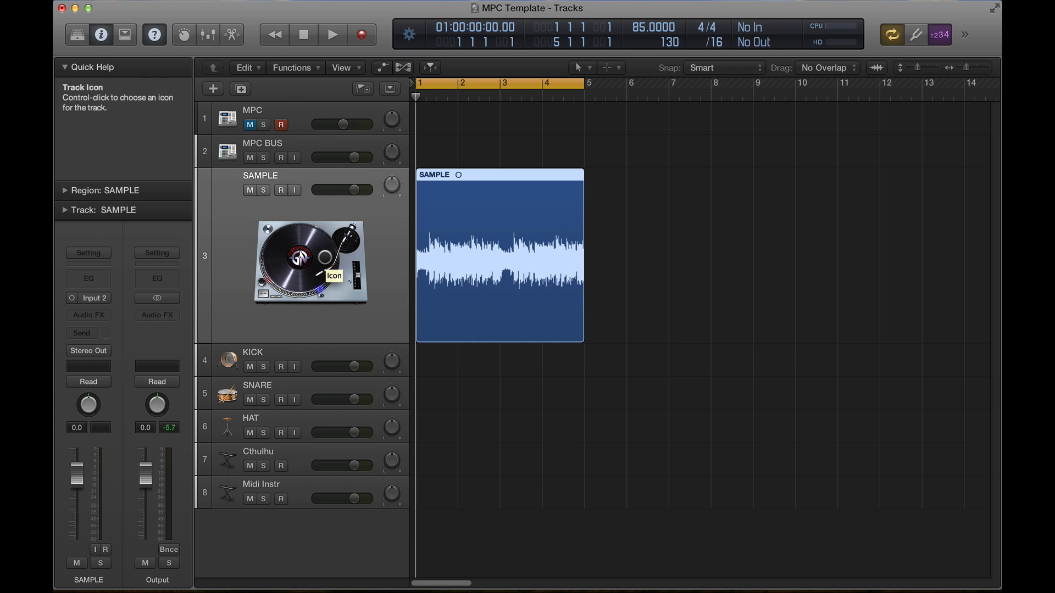
{"action": "key", "text": "space"}
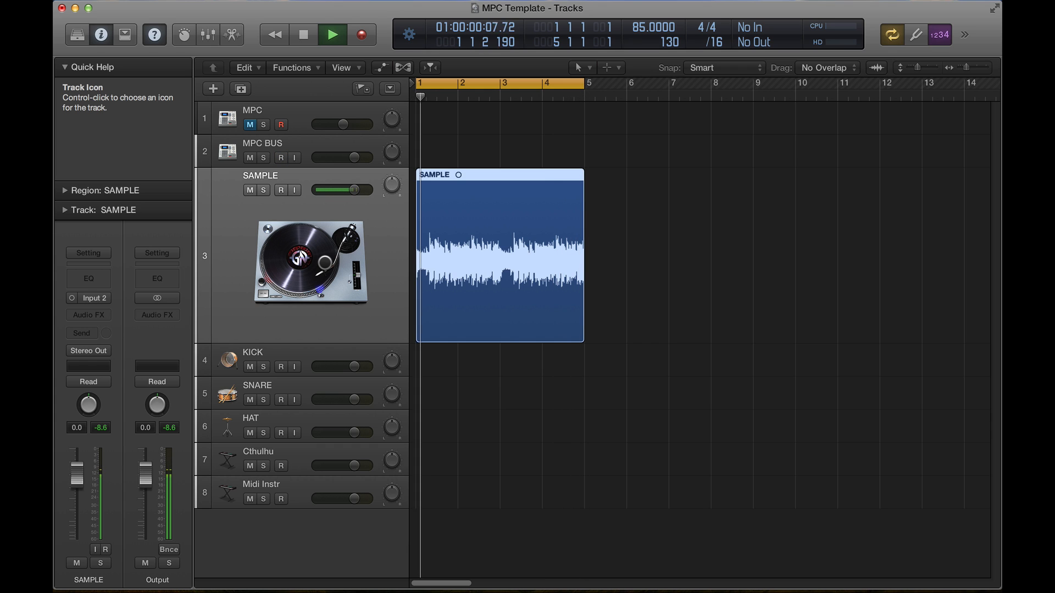
{"action": "key", "text": "space"}
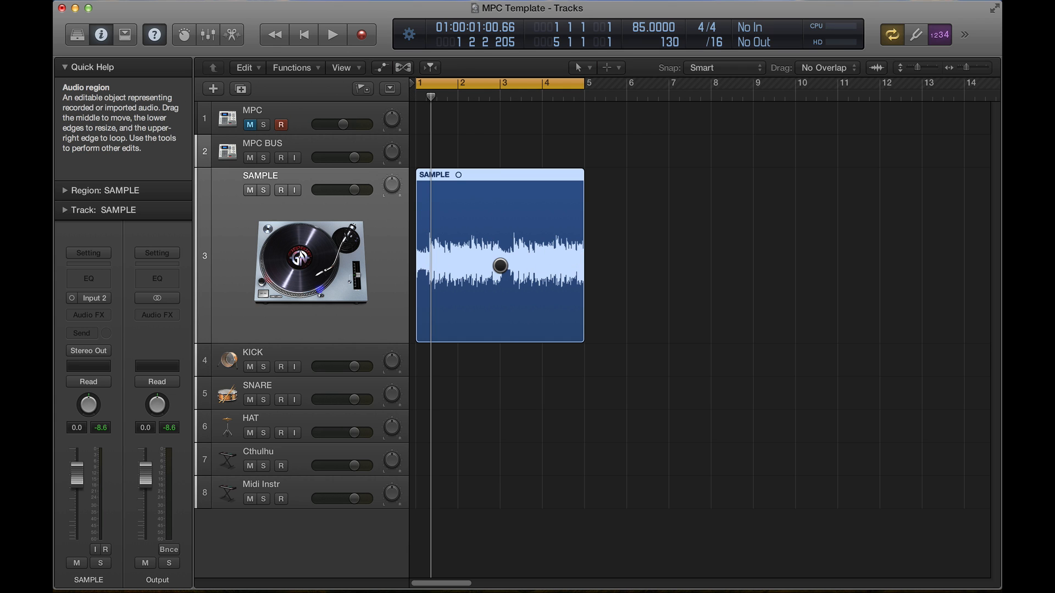
Remove the MPC instrument plug-in from the MPC track
{"action": "left_click", "coordinate": [265, 110]}
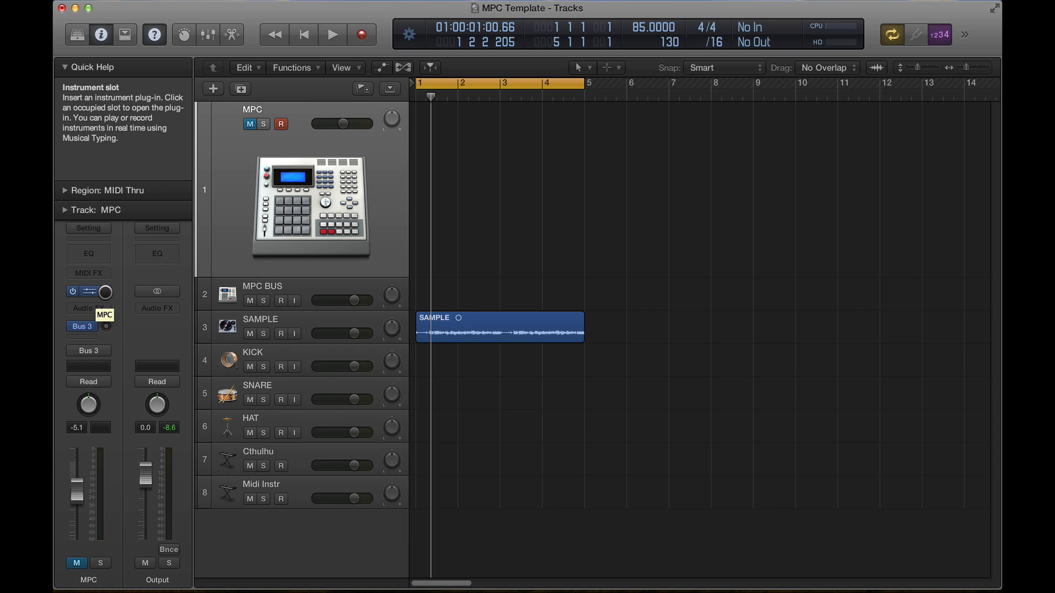
{"action": "left_click", "coordinate": [105, 292]}
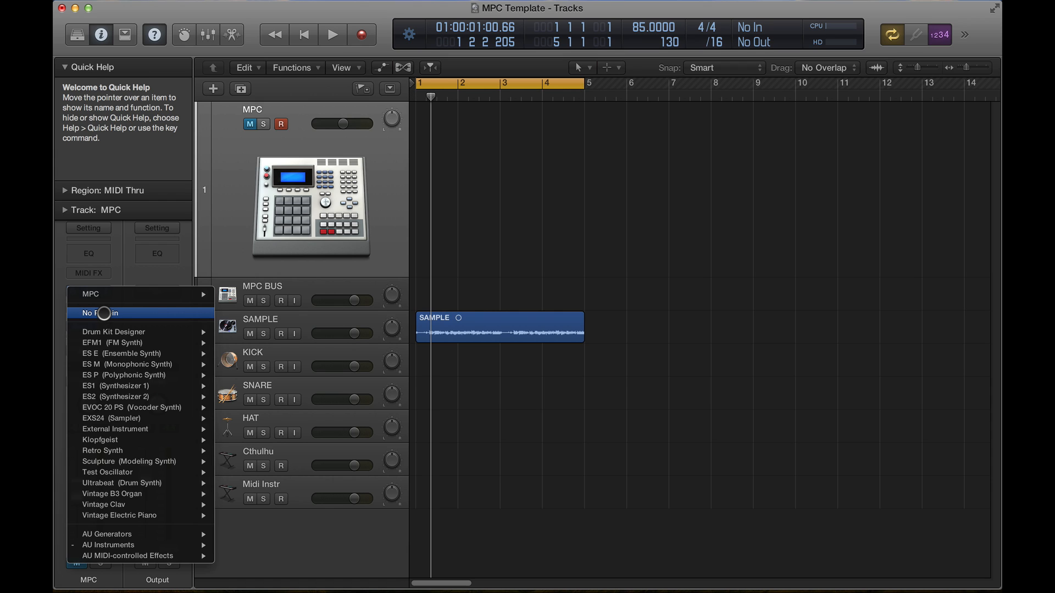
{"action": "left_click", "coordinate": [104, 313]}
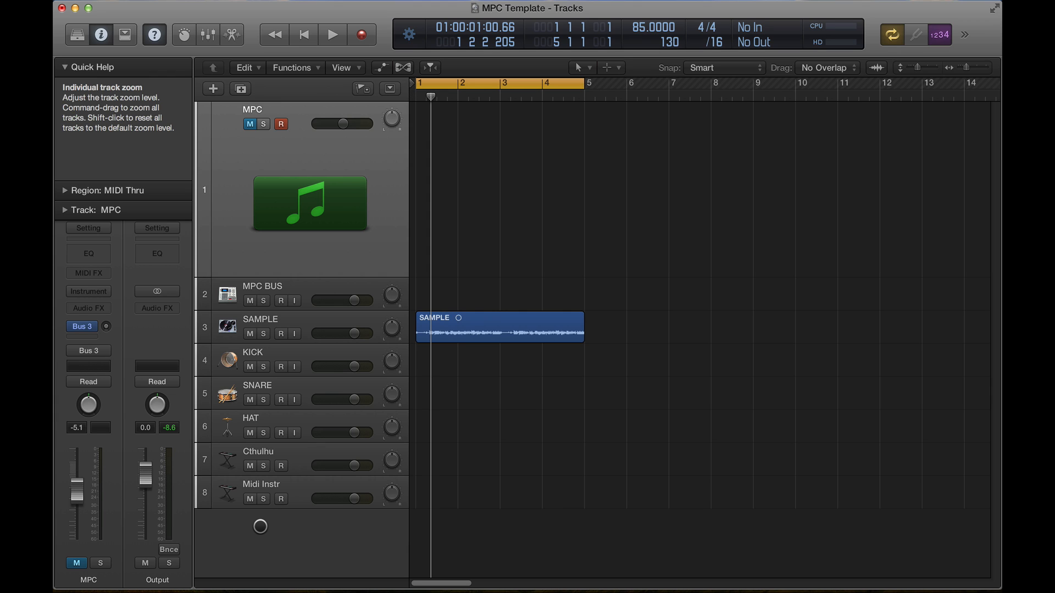
Add a new software instrument track below the Midi Instr track
{"action": "left_click", "coordinate": [242, 485]}
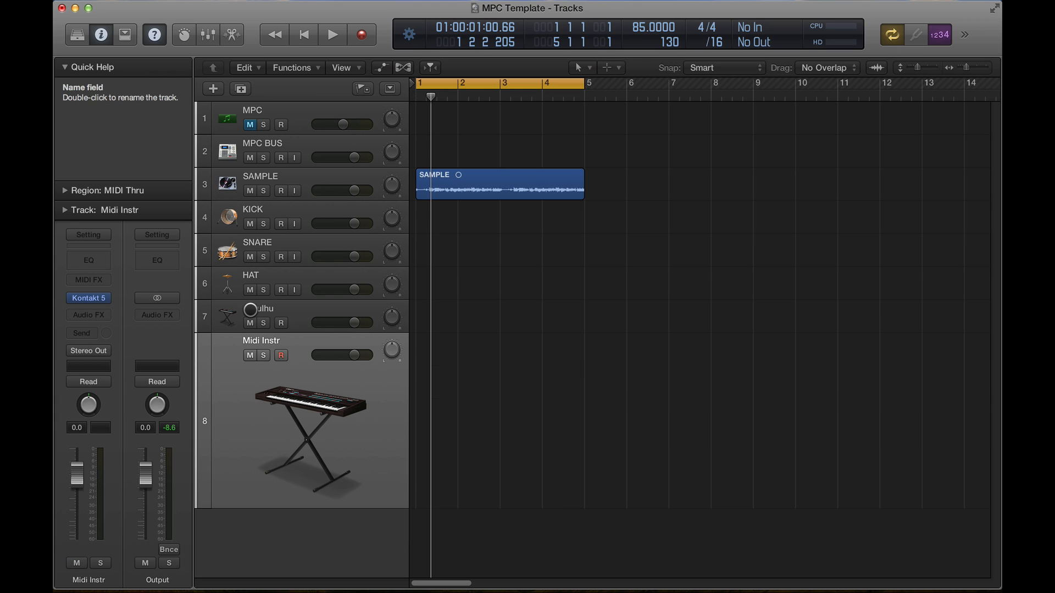
{"action": "left_click", "coordinate": [250, 310]}
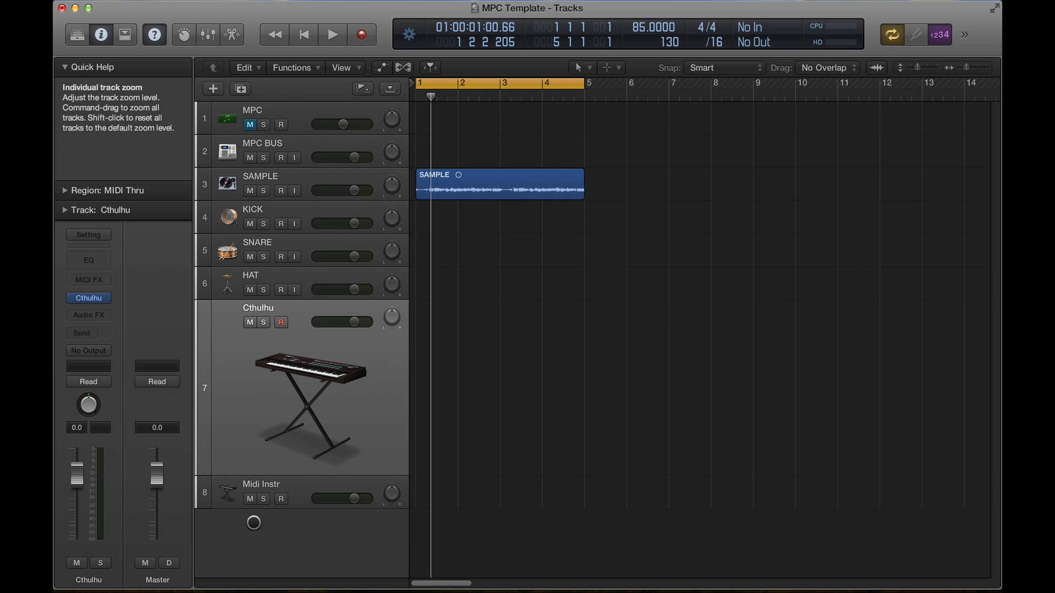
{"action": "double_click", "coordinate": [245, 522]}
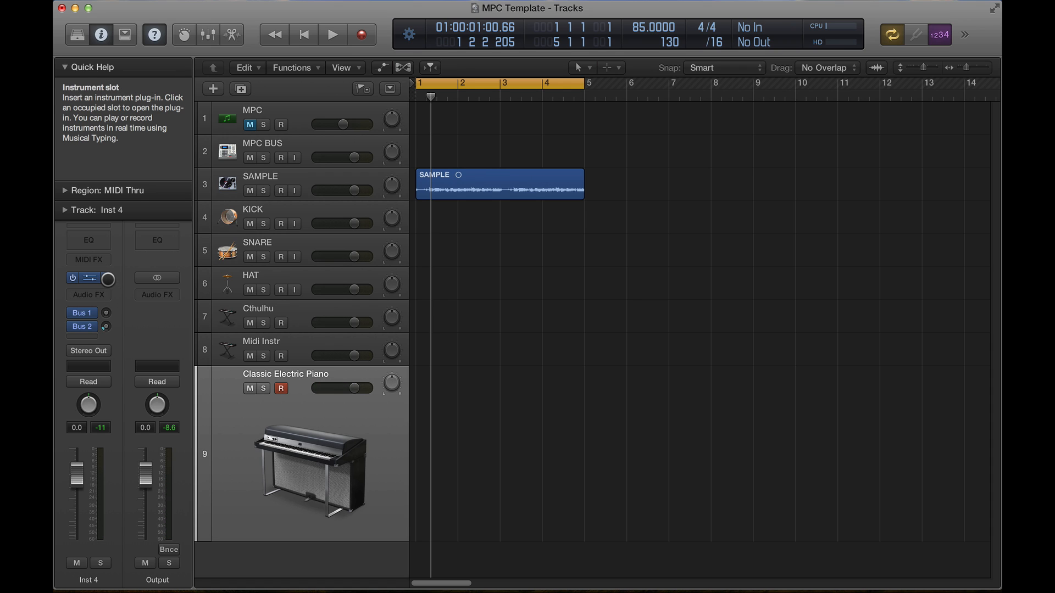
Replace the new track's electric piano with the Multi Output version of the Ultrabeat drum synth
{"action": "left_click", "coordinate": [87, 278]}
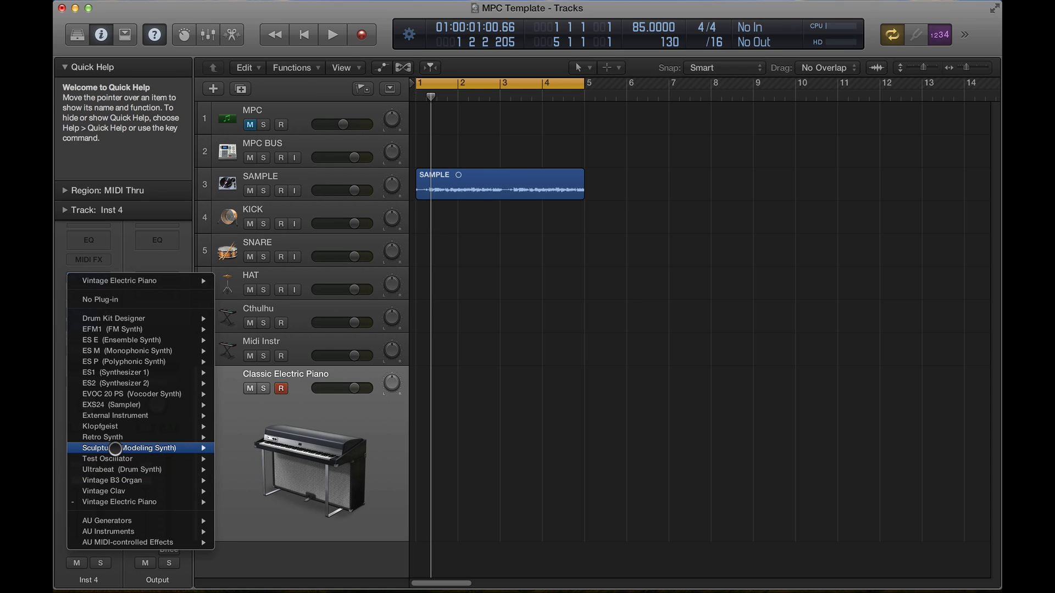
{"action": "mouse_move", "coordinate": [115, 448]}
{"action": "mouse_move", "coordinate": [114, 469]}
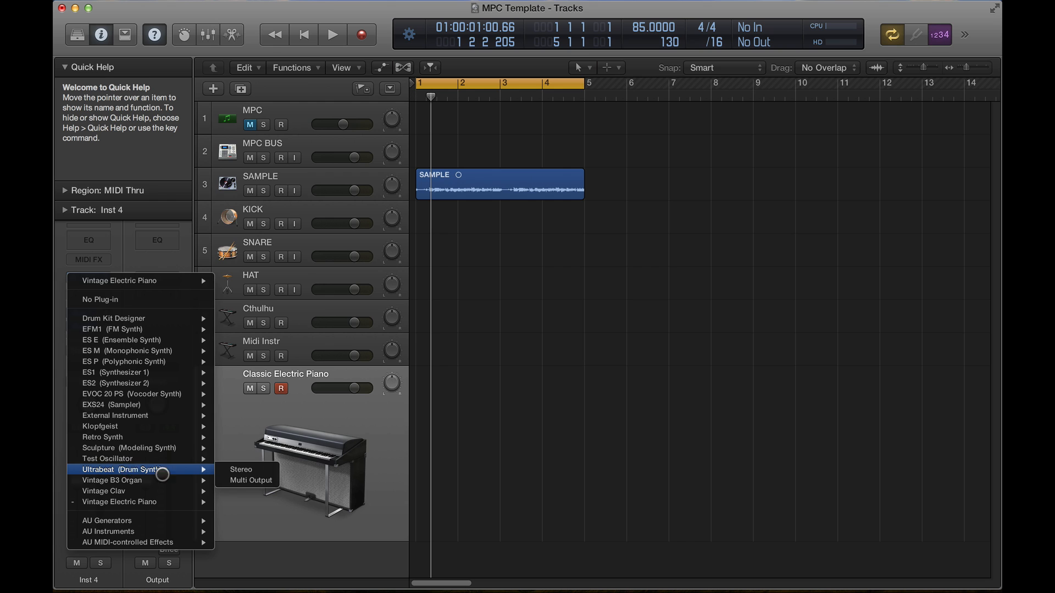
{"action": "left_click", "coordinate": [246, 481]}
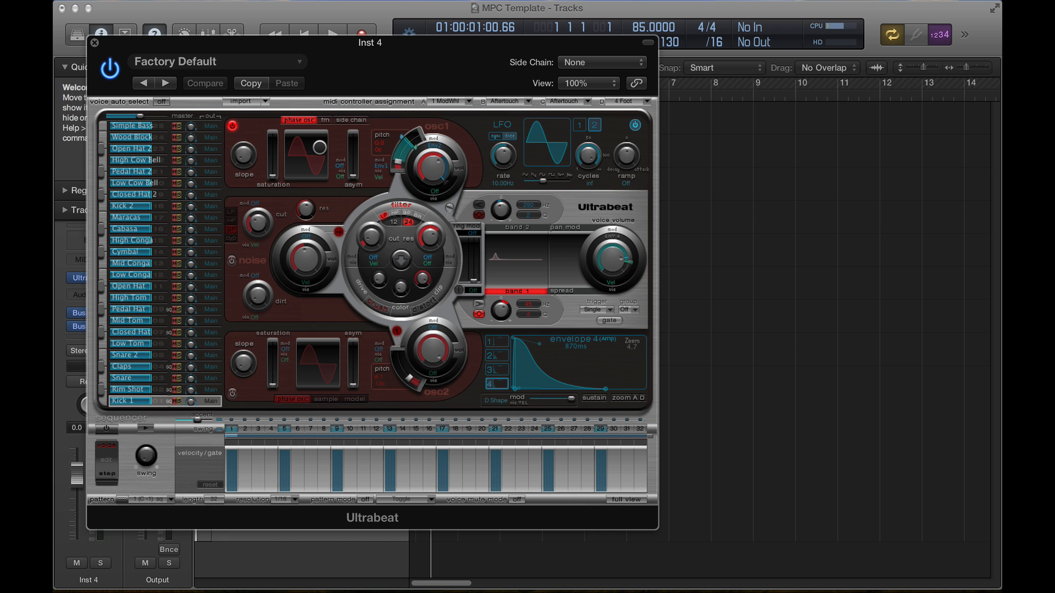
{"action": "left_click_drag", "start_coordinate": [228, 44], "coordinate": [396, 40]}
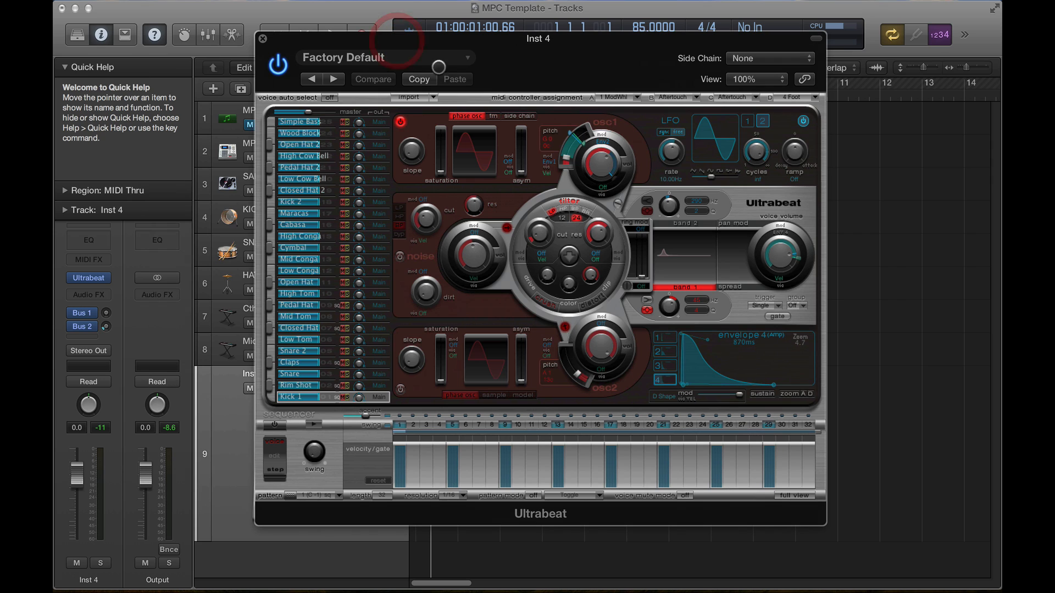
Load the Boutique SP12 drum kit in Ultrabeat and close the plug-in window
{"action": "left_click", "coordinate": [442, 59]}
{"action": "mouse_move", "coordinate": [329, 295]}
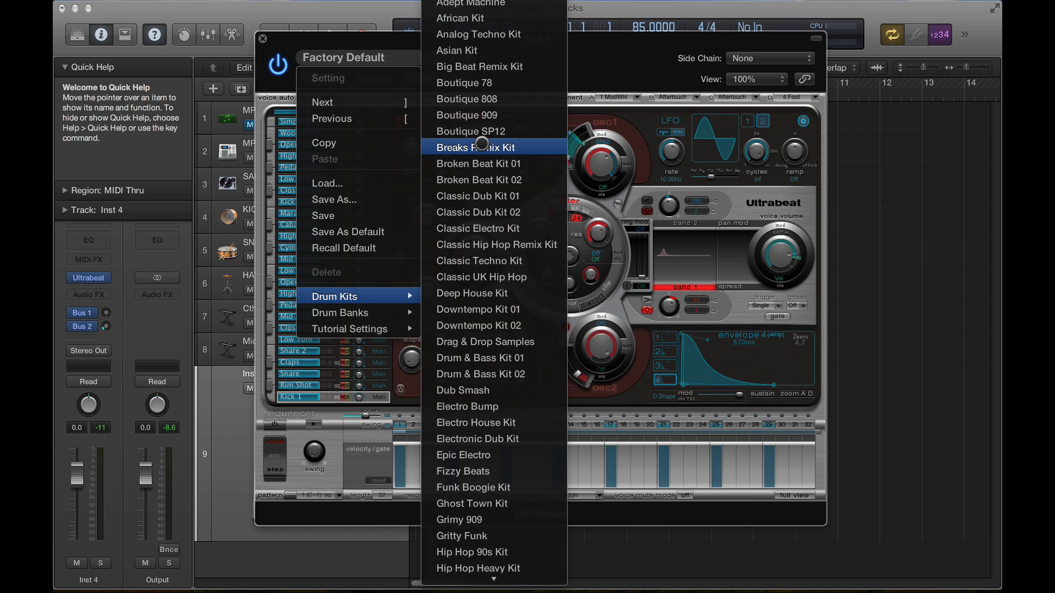
{"action": "left_click", "coordinate": [513, 131]}
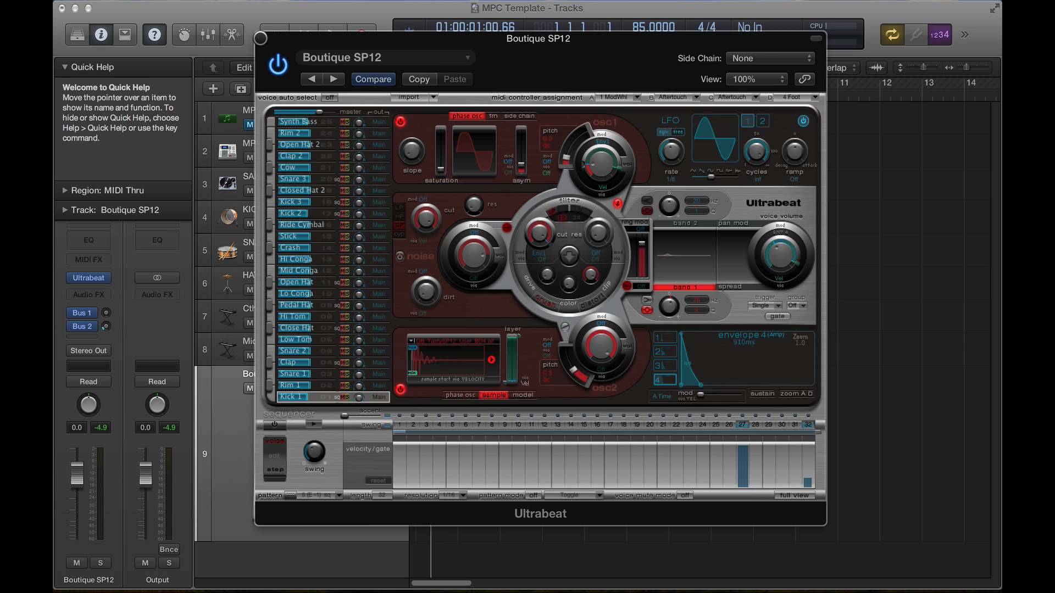
{"action": "left_click", "coordinate": [263, 38]}
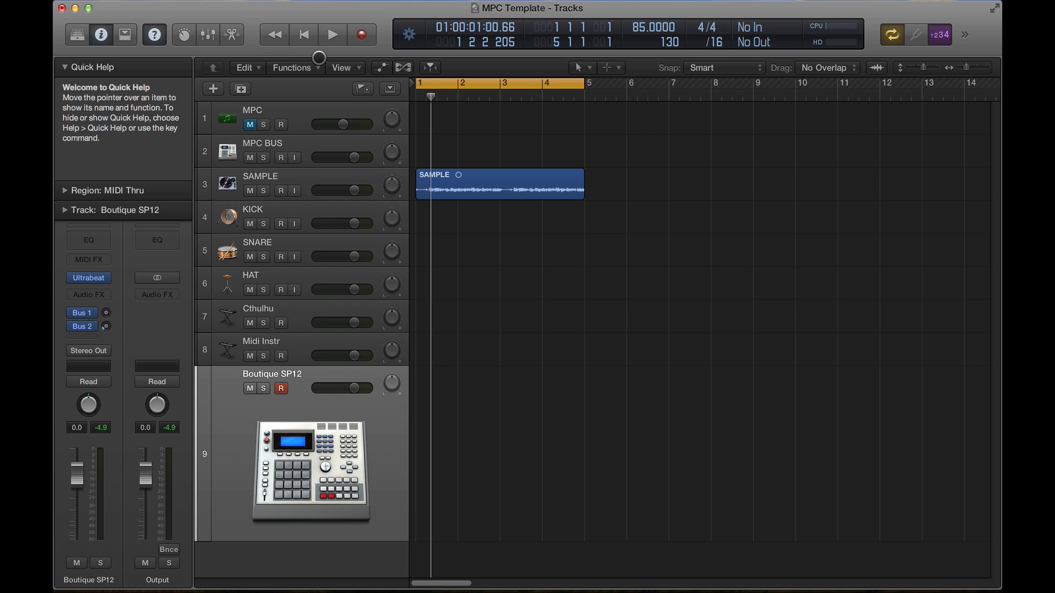
Record a four-bar drum part on the Boutique SP12 track along with the SAMPLE region and stop playback
{"action": "key", "text": "space"}
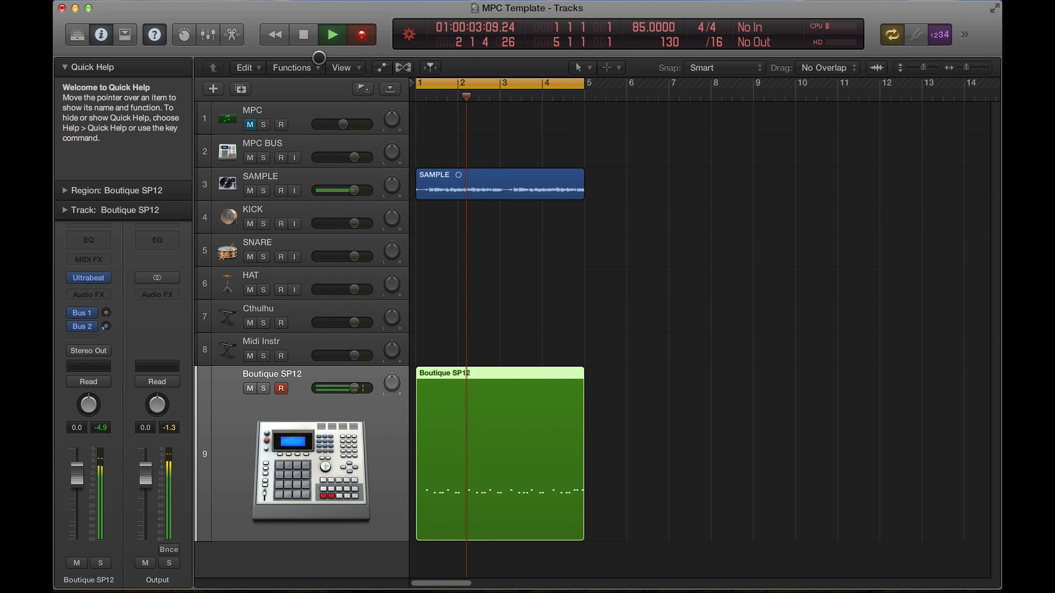
{"action": "key", "text": "r"}
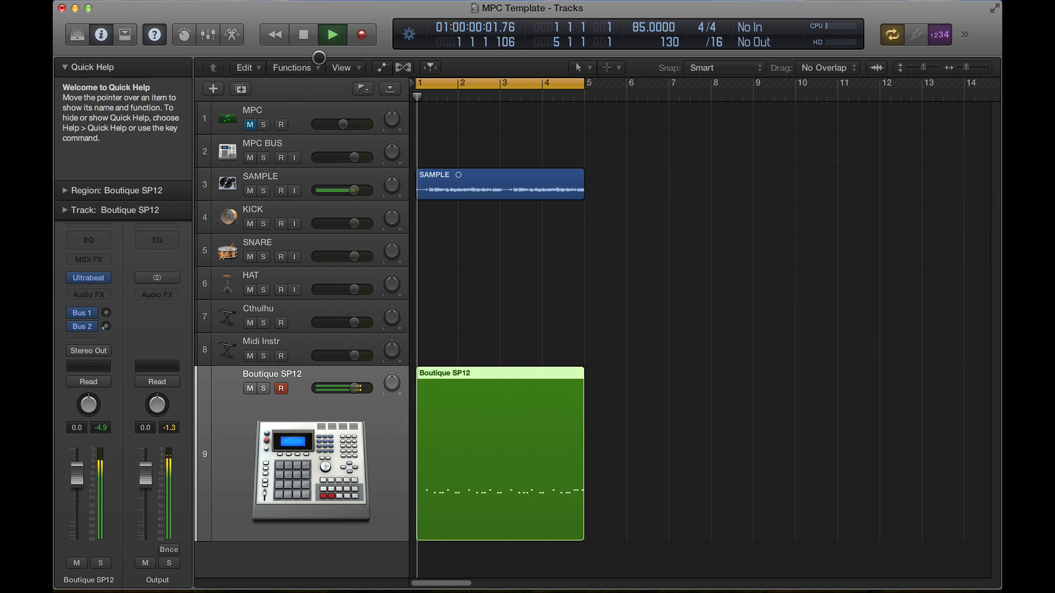
{"action": "key", "text": "space"}
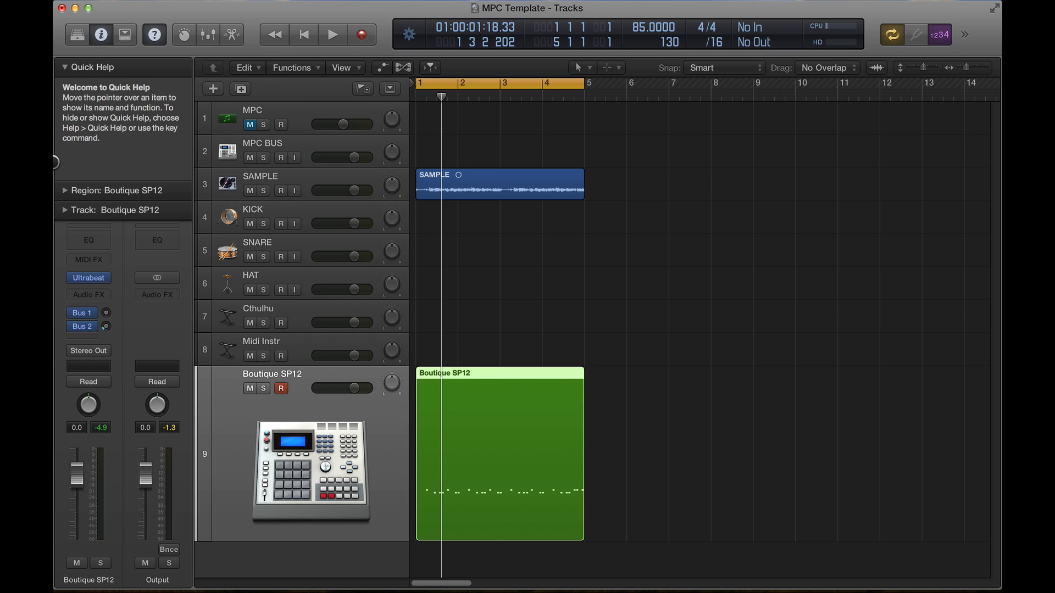
Show the drum region's parameters and search the key commands for "quan" to find the Quantize Selected Events assignment
{"action": "left_click", "coordinate": [64, 190]}
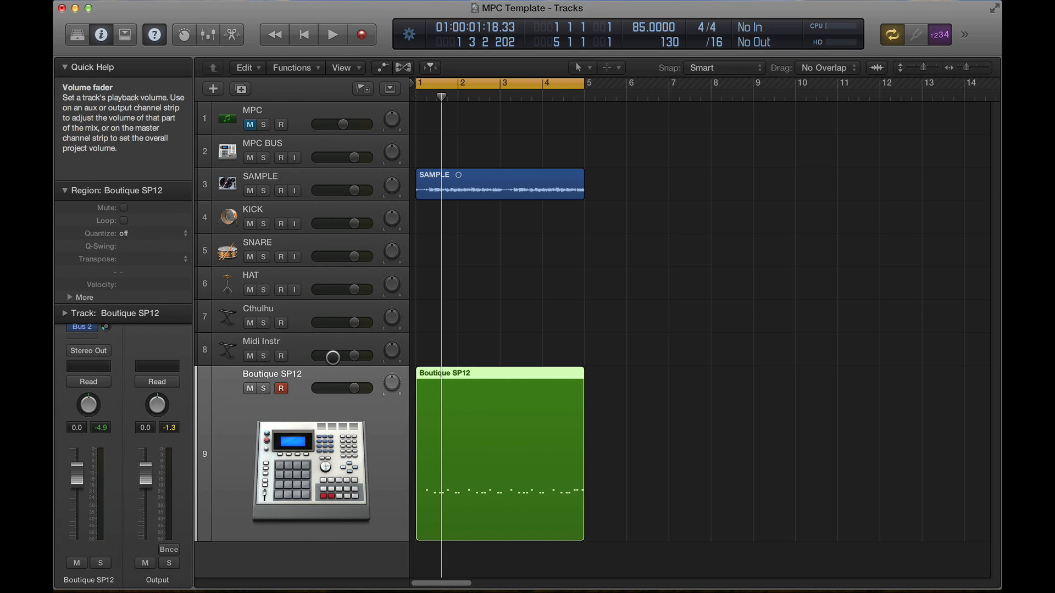
{"action": "key", "text": "alt+k"}
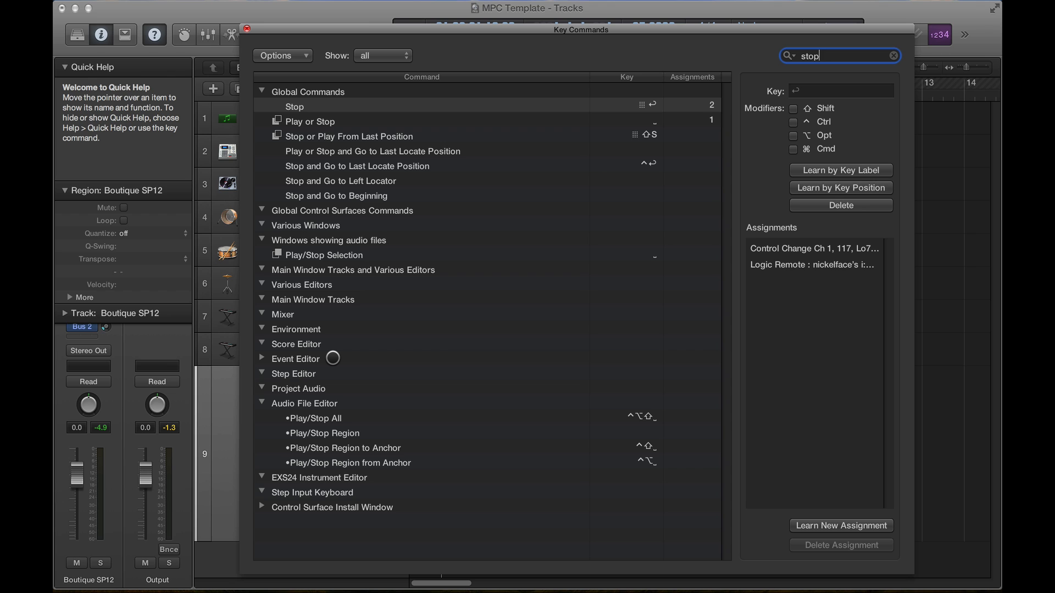
{"action": "key", "text": "BackSpace"}
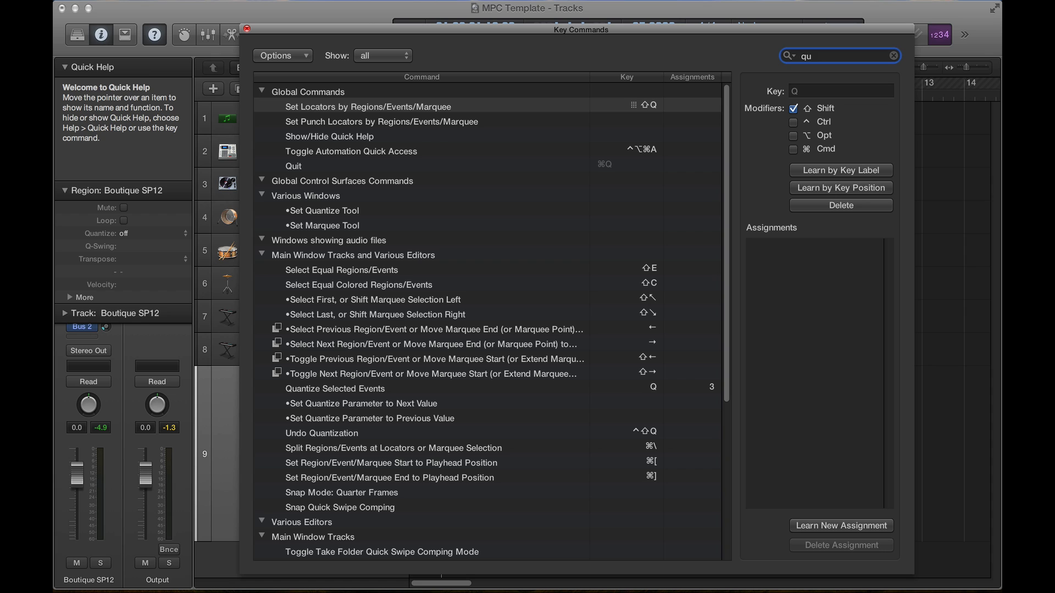
{"action": "type", "text": "quan"}
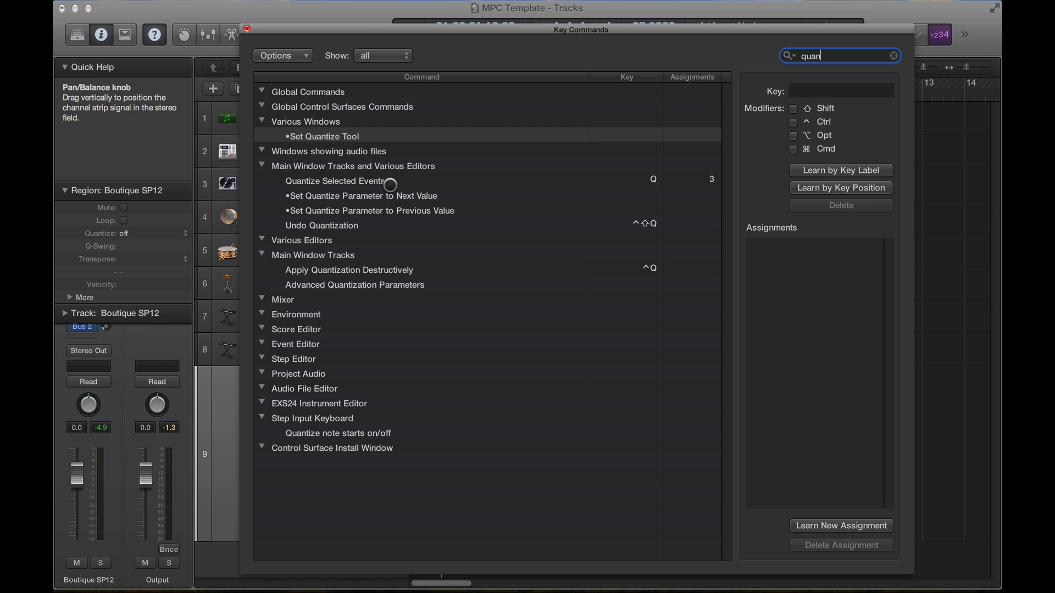
{"action": "left_click", "coordinate": [373, 180]}
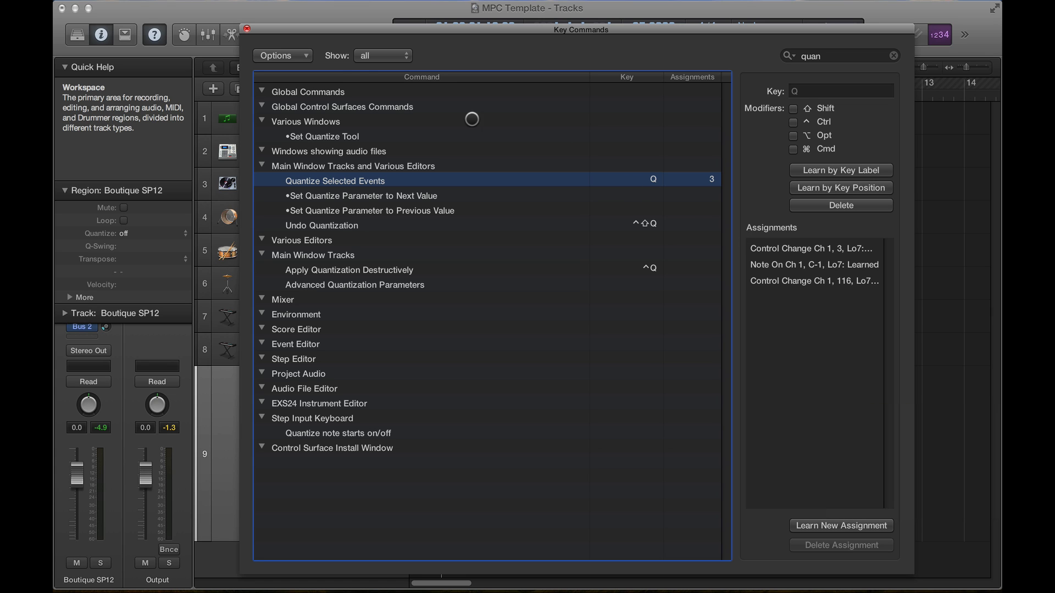
Close the key commands, quantize the Boutique SP12 region to 1/16 Note, and play it back briefly
{"action": "left_click", "coordinate": [247, 28]}
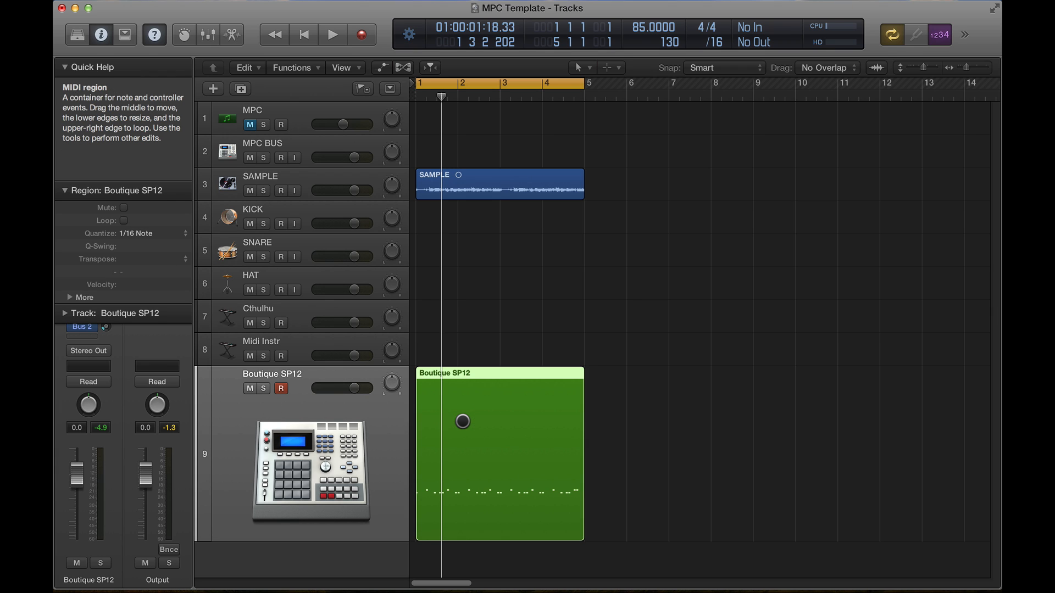
{"action": "key", "text": "space"}
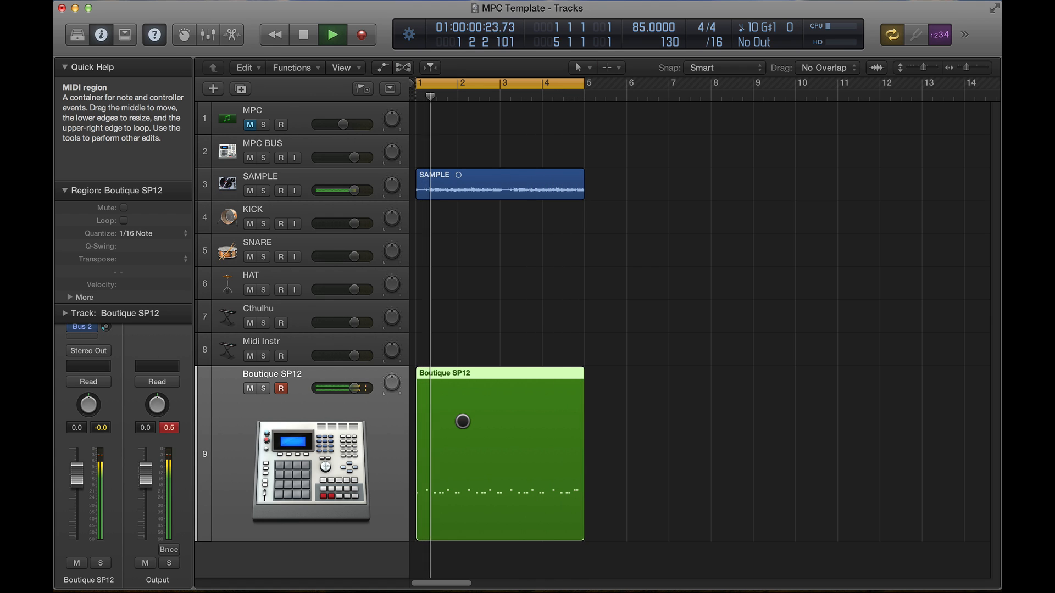
{"action": "key", "text": "space"}
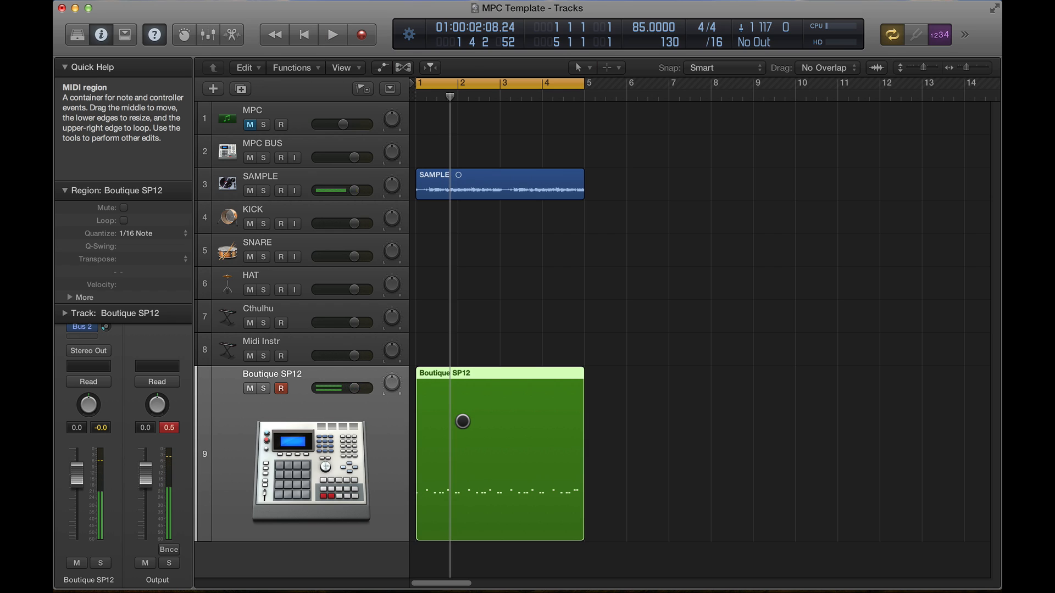
{"action": "key", "text": "r"}
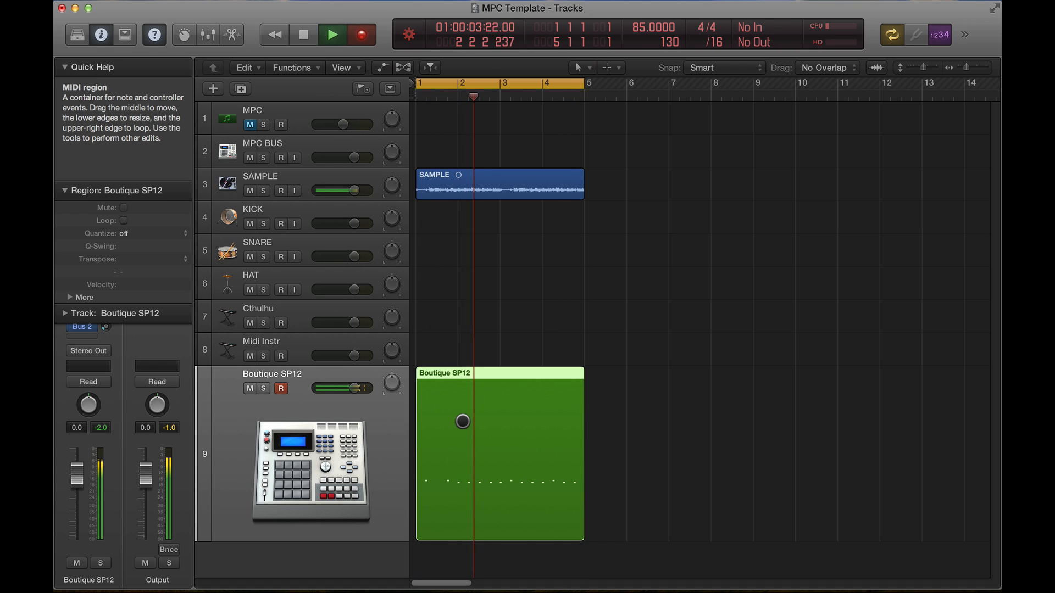
{"action": "key", "text": "space"}
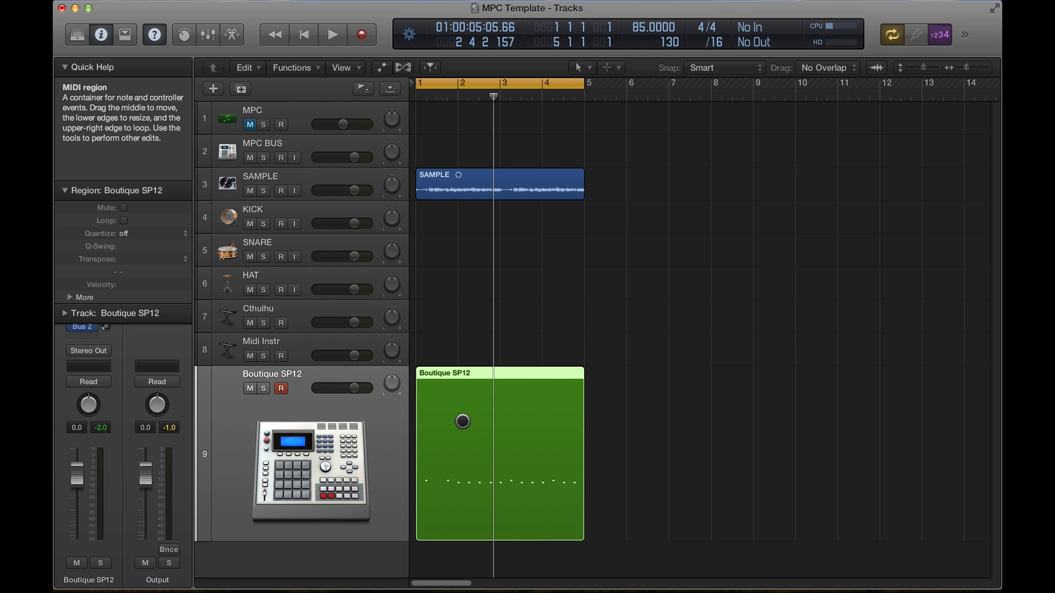
{"action": "left_click", "coordinate": [462, 422]}
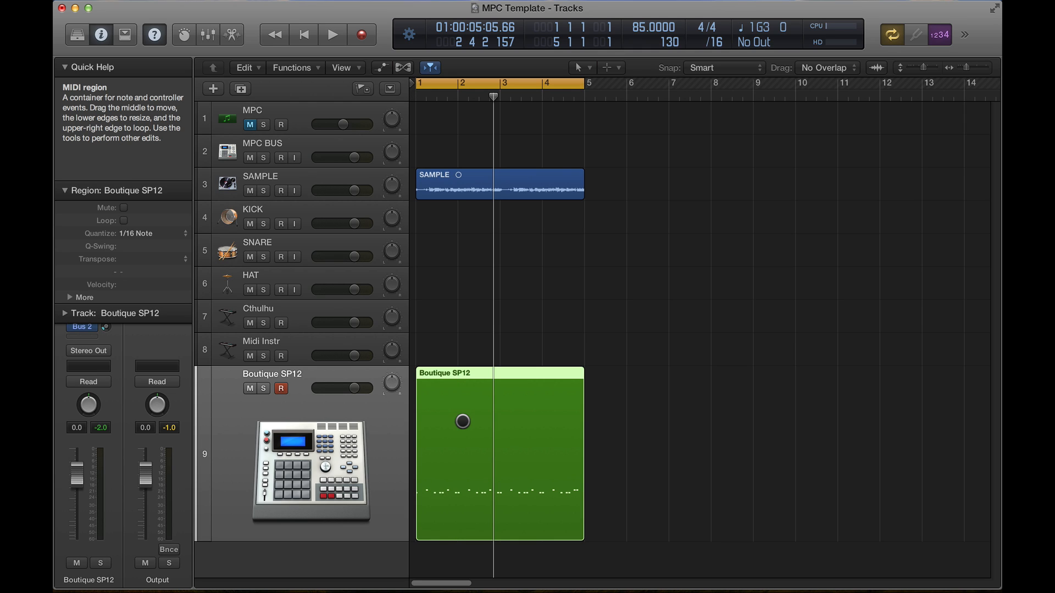
Record an additional four-bar drum part on the Boutique SP12 track and quantize its region to 1/16 Note
{"action": "key", "text": "space"}
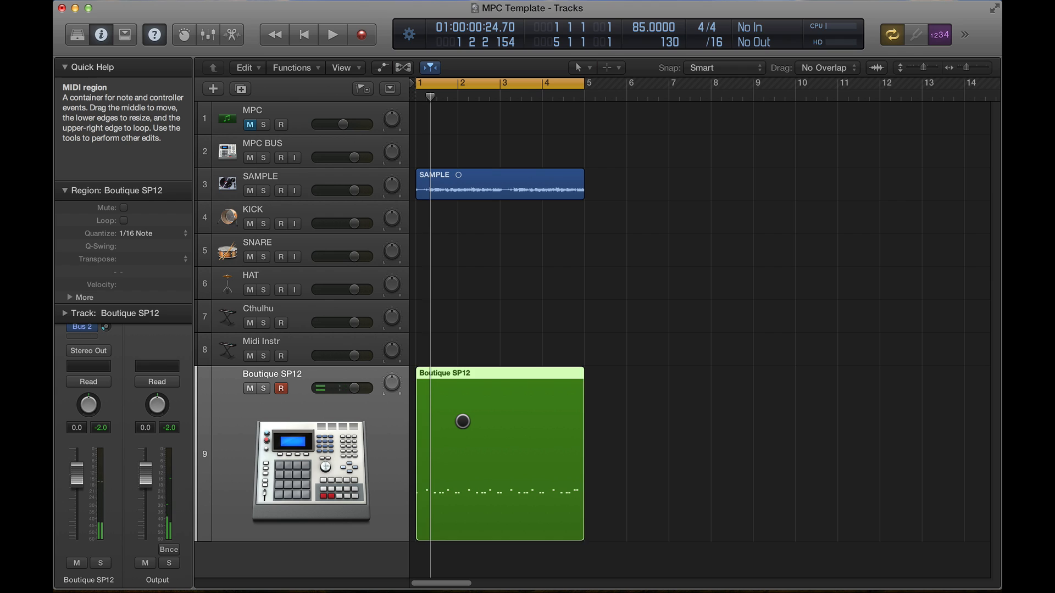
{"action": "key", "text": "r"}
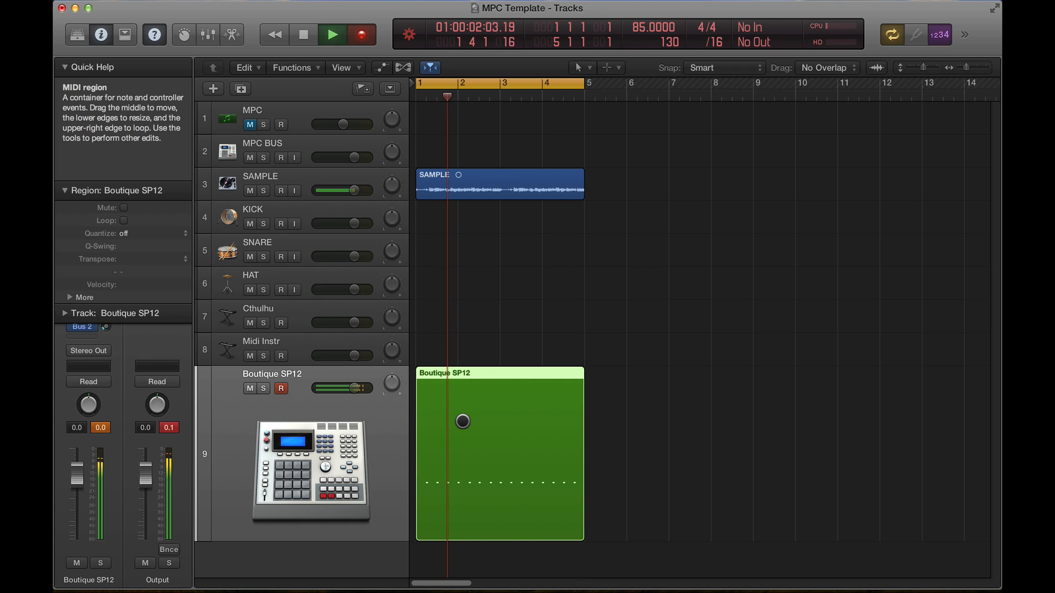
{"action": "key", "text": "r"}
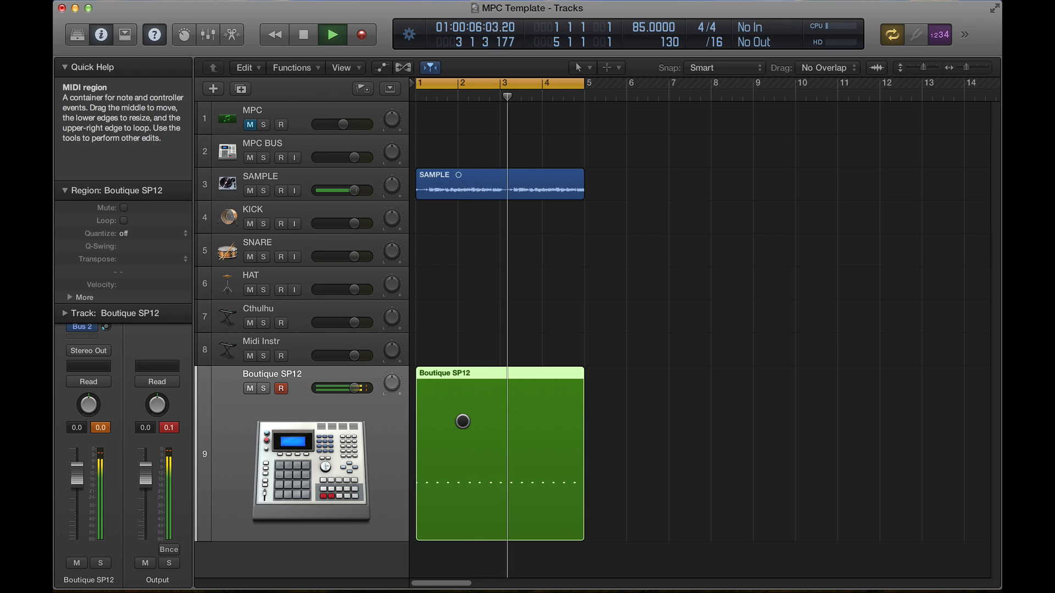
{"action": "key", "text": "space"}
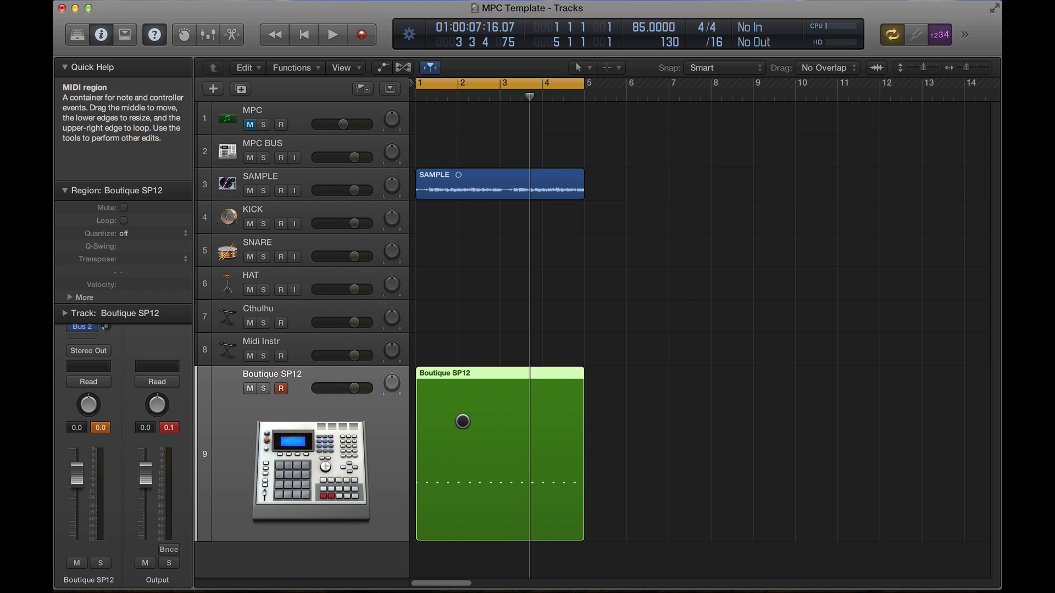
{"action": "key", "text": "q"}
Play back the new drum region and change its quantize setting to 1/32 Note before stopping
{"action": "key", "text": "space"}
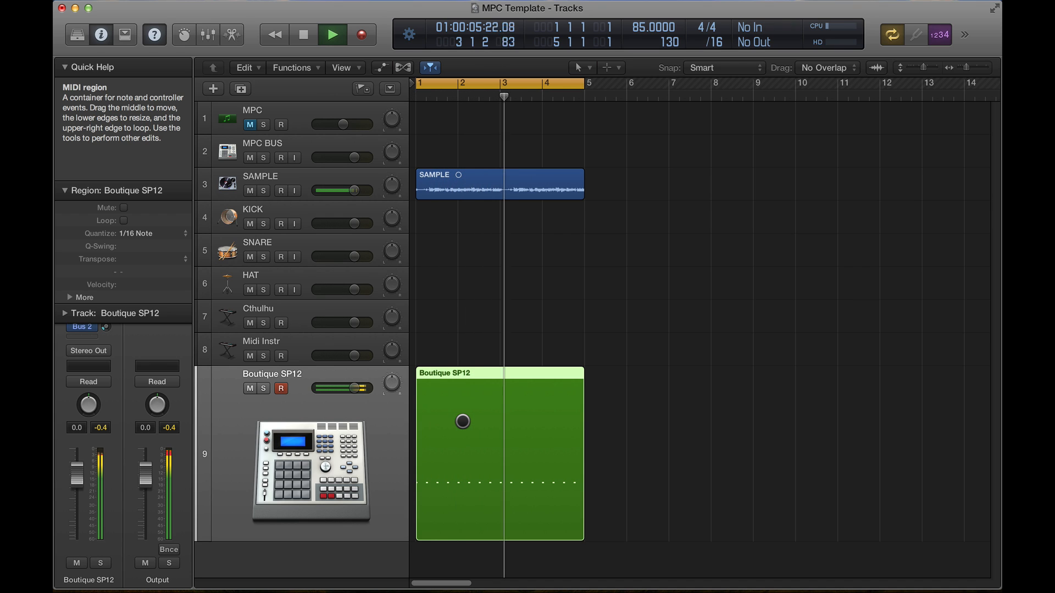
{"action": "left_click", "coordinate": [137, 233]}
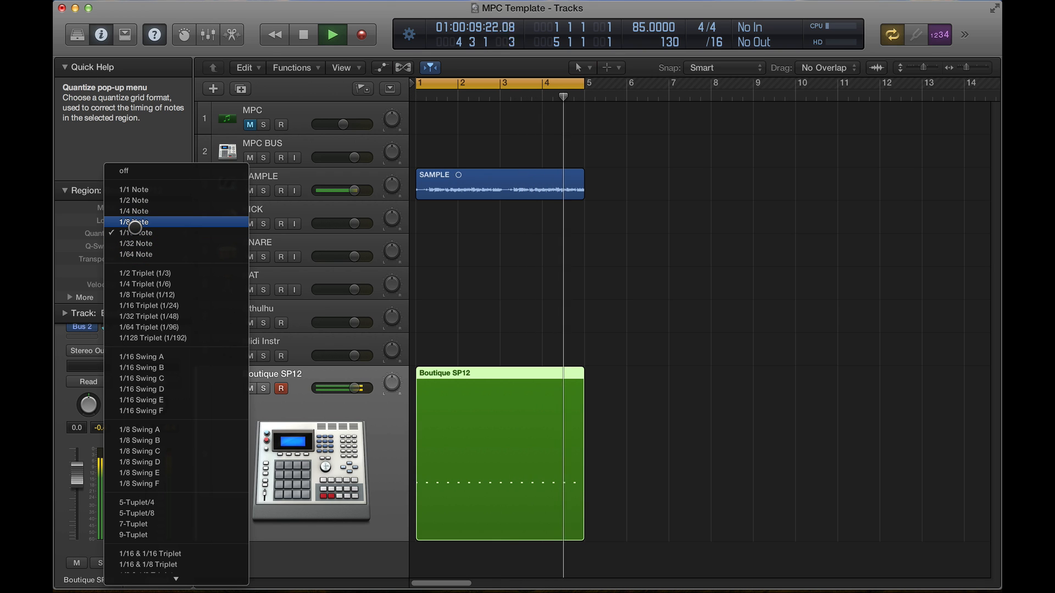
{"action": "left_click", "coordinate": [134, 243]}
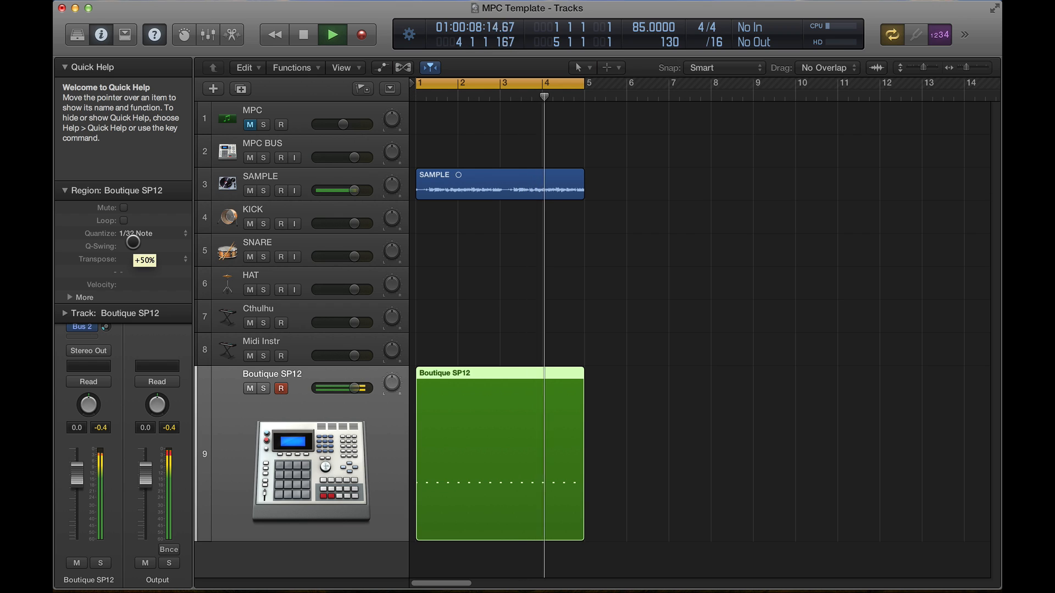
{"action": "key", "text": "space"}
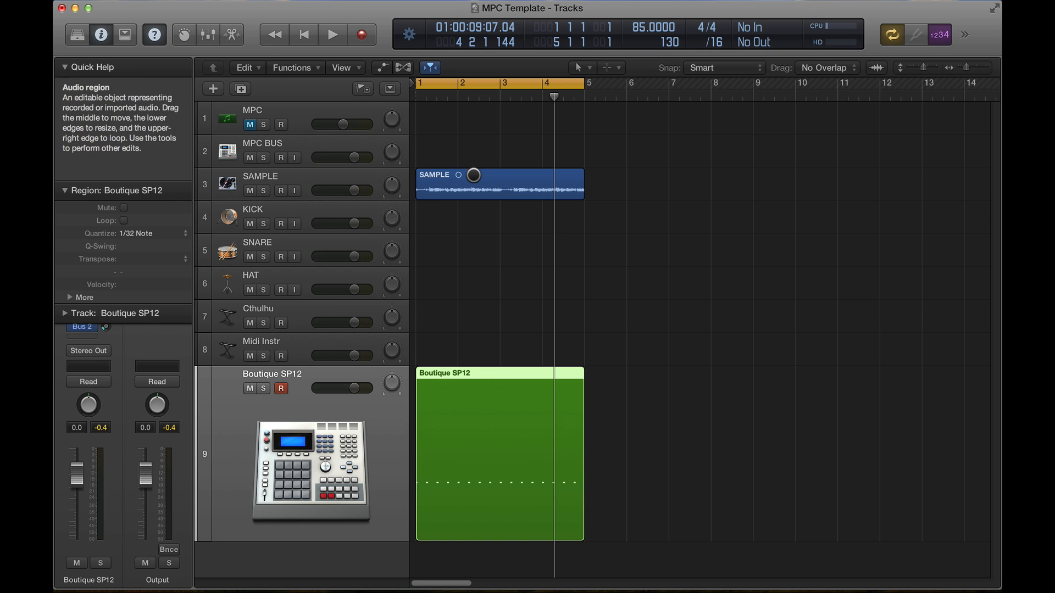
Select the MPC track, check its track parameters, and collapse both the track and region parameter sections
{"action": "left_click", "coordinate": [266, 112]}
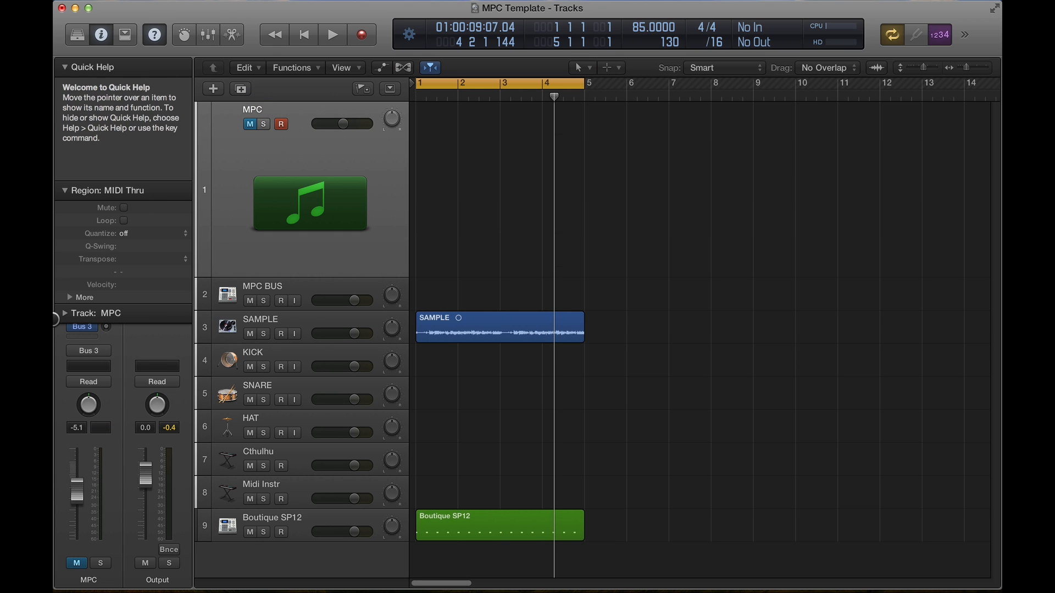
{"action": "left_click", "coordinate": [62, 313]}
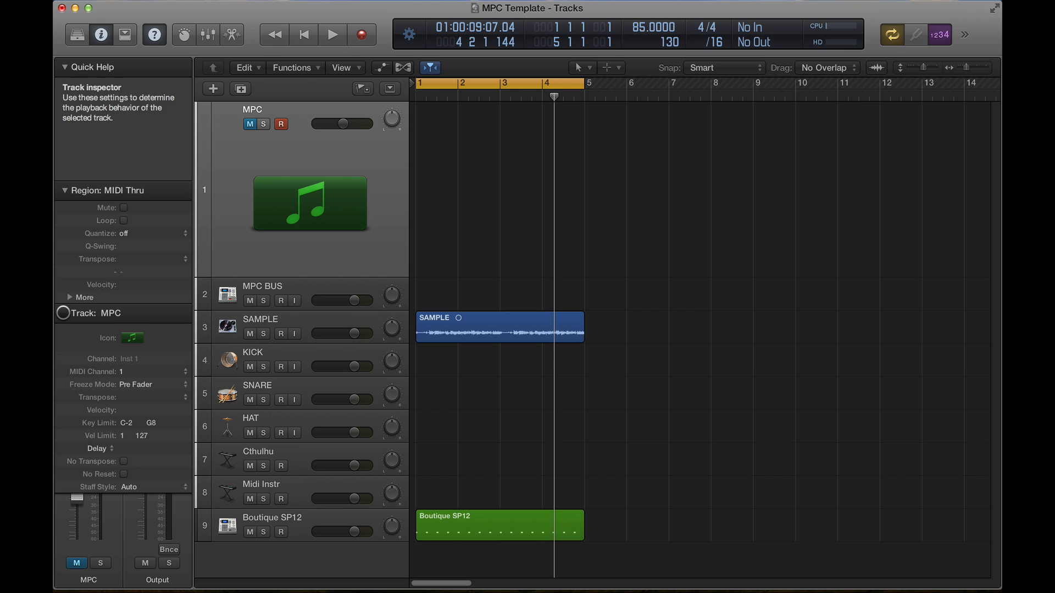
{"action": "left_click", "coordinate": [62, 313]}
{"action": "left_click", "coordinate": [65, 191]}
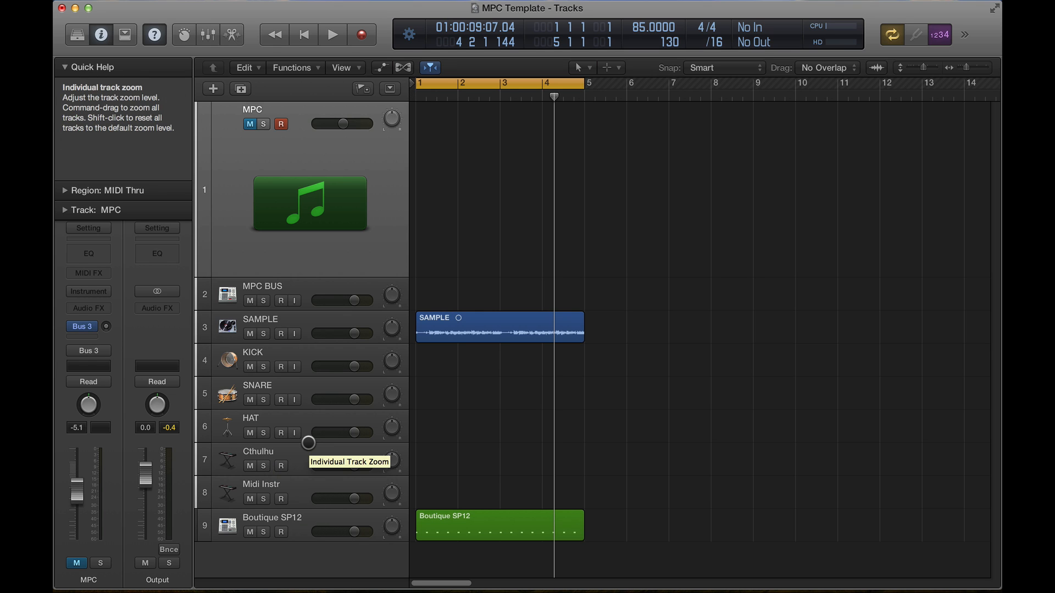
Select the Cthulhu track and view where its plug-in is found among the Xfer Records AU instruments
{"action": "left_click", "coordinate": [274, 451]}
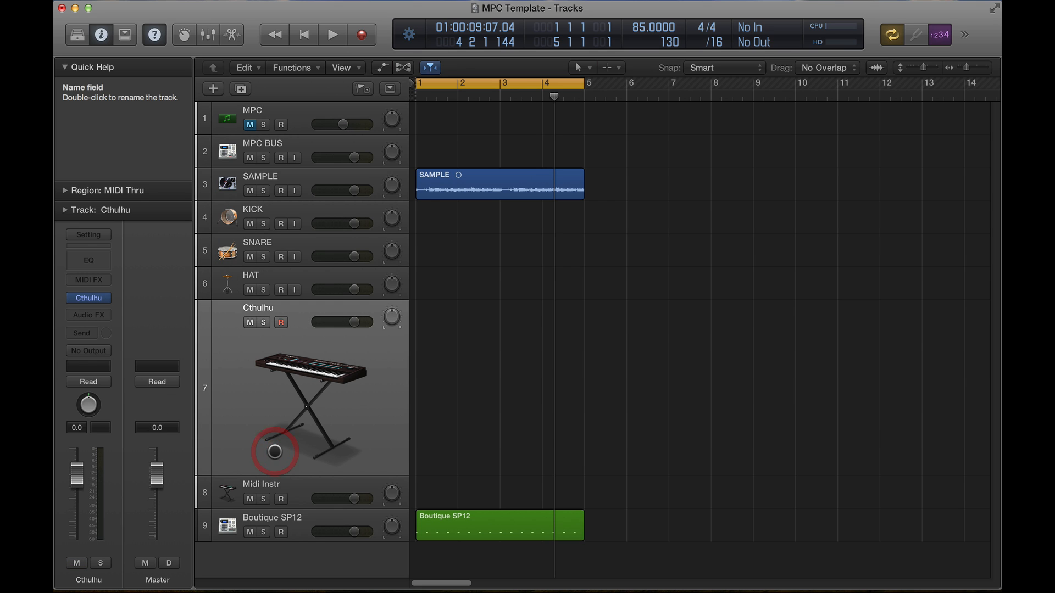
{"action": "left_click", "coordinate": [105, 298]}
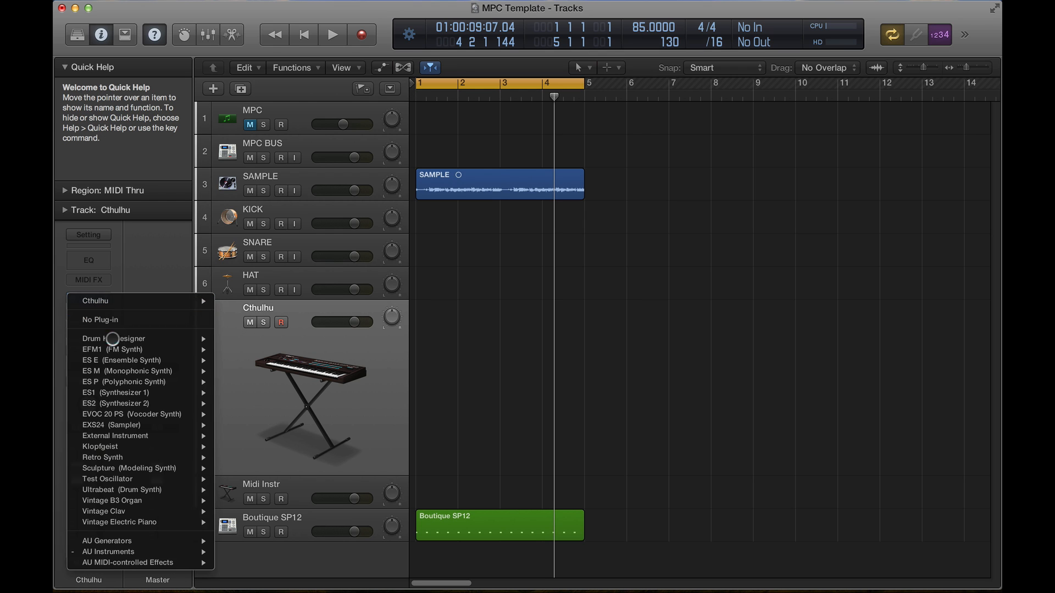
{"action": "mouse_move", "coordinate": [128, 549]}
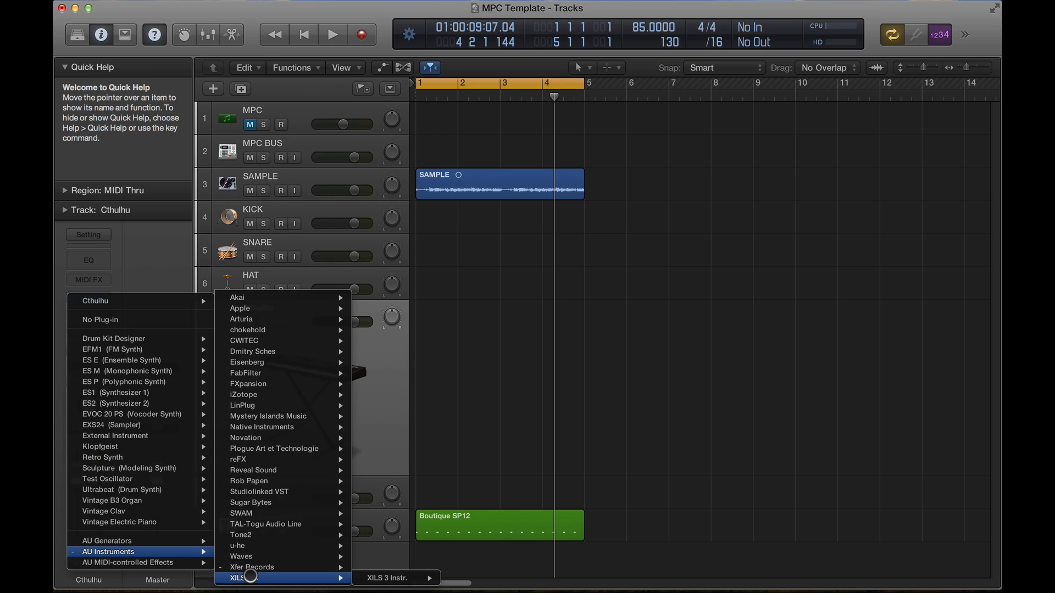
{"action": "mouse_move", "coordinate": [250, 568]}
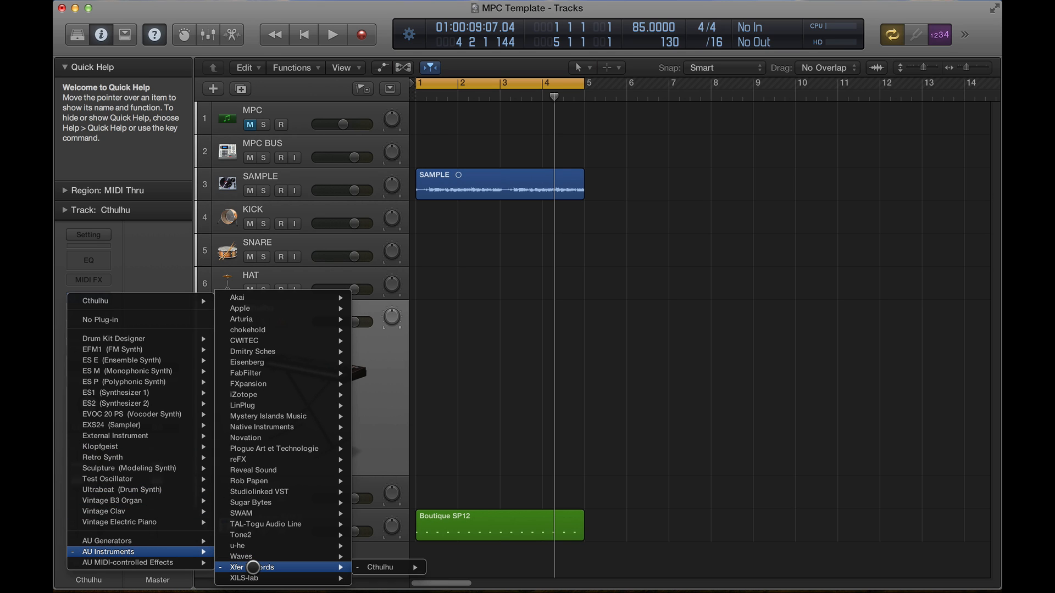
{"action": "left_click", "coordinate": [253, 568]}
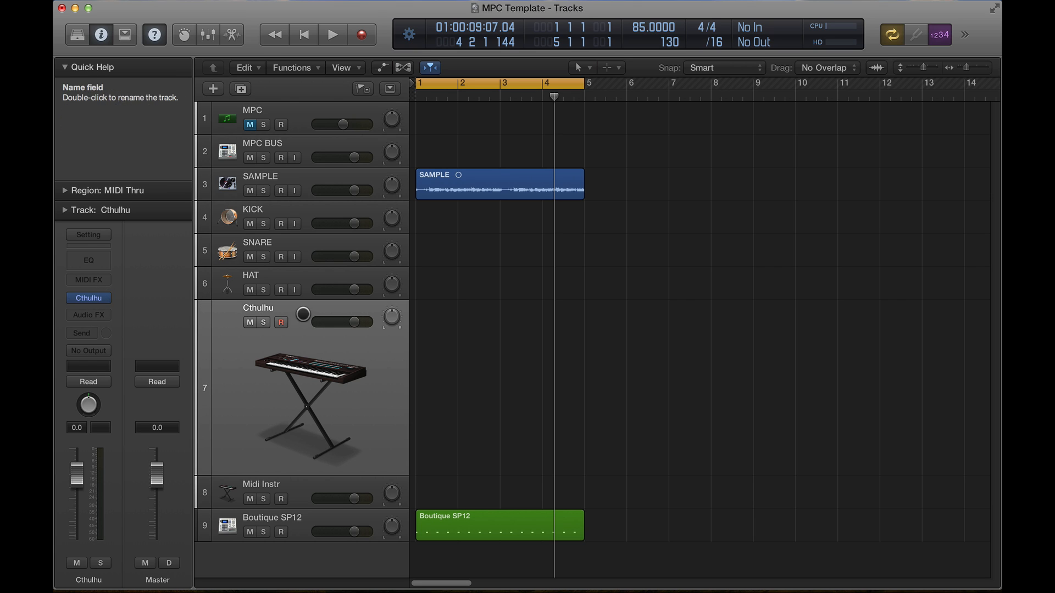
Select the Midi Instr track, open the Environment's Click & Ports layer, and view the object types that can be created
{"action": "left_click", "coordinate": [277, 485]}
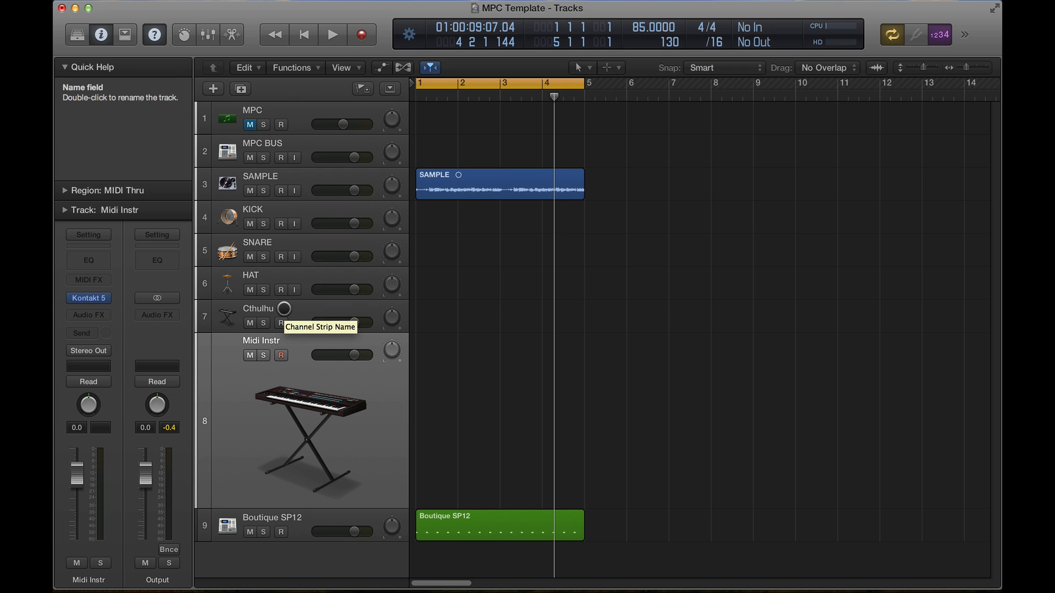
{"action": "key", "text": "super+0"}
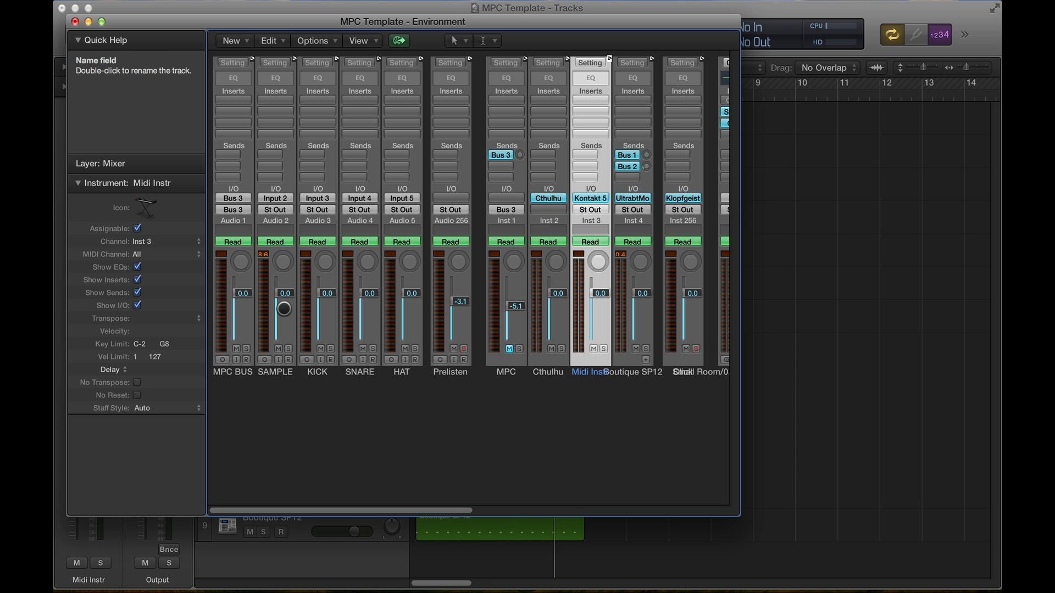
{"action": "left_click", "coordinate": [124, 164]}
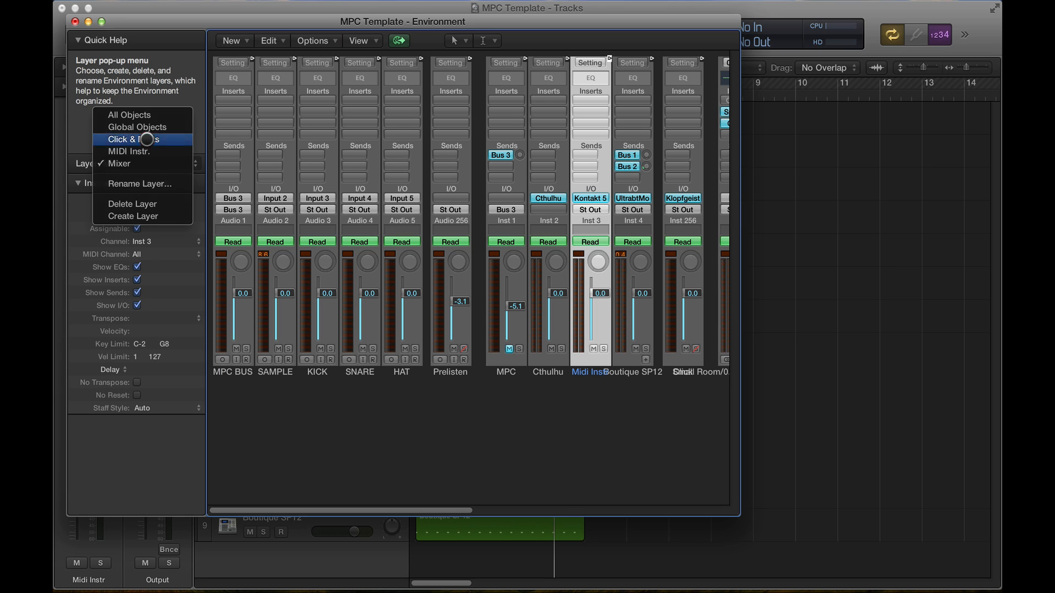
{"action": "left_click", "coordinate": [147, 139]}
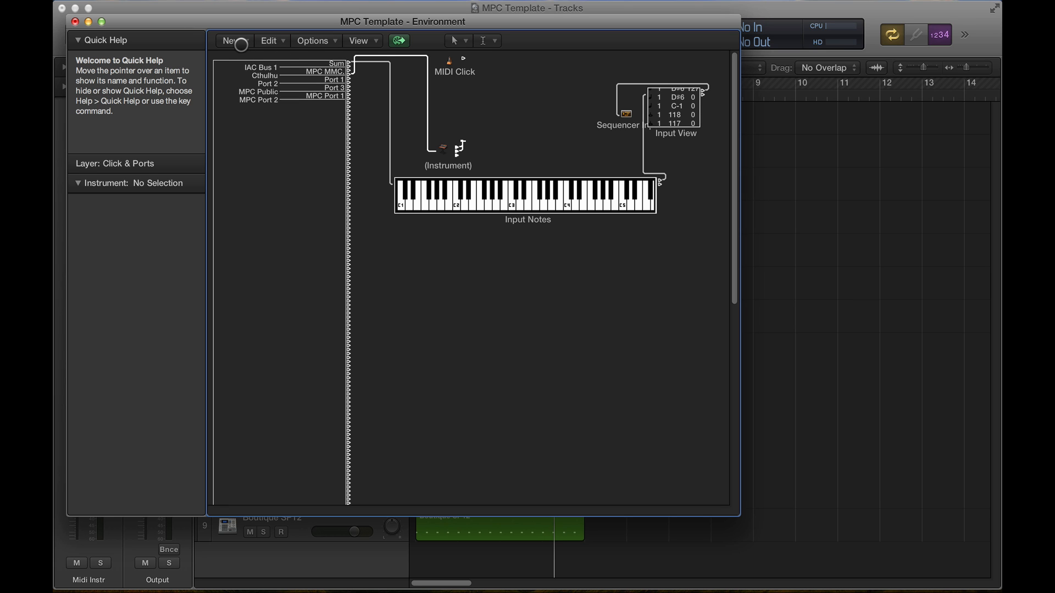
{"action": "left_click", "coordinate": [242, 45]}
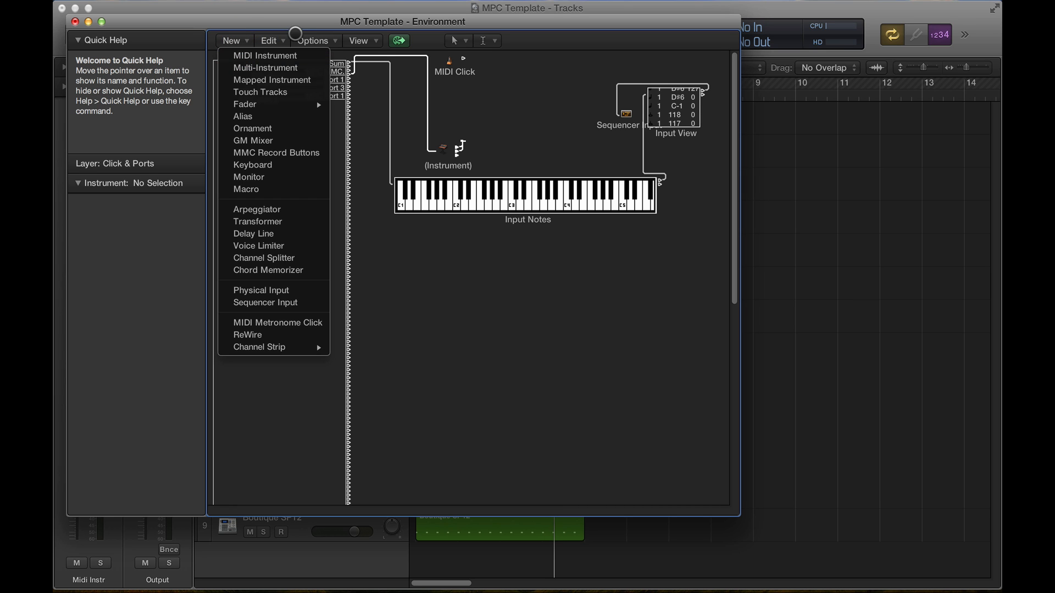
{"action": "left_click", "coordinate": [275, 25]}
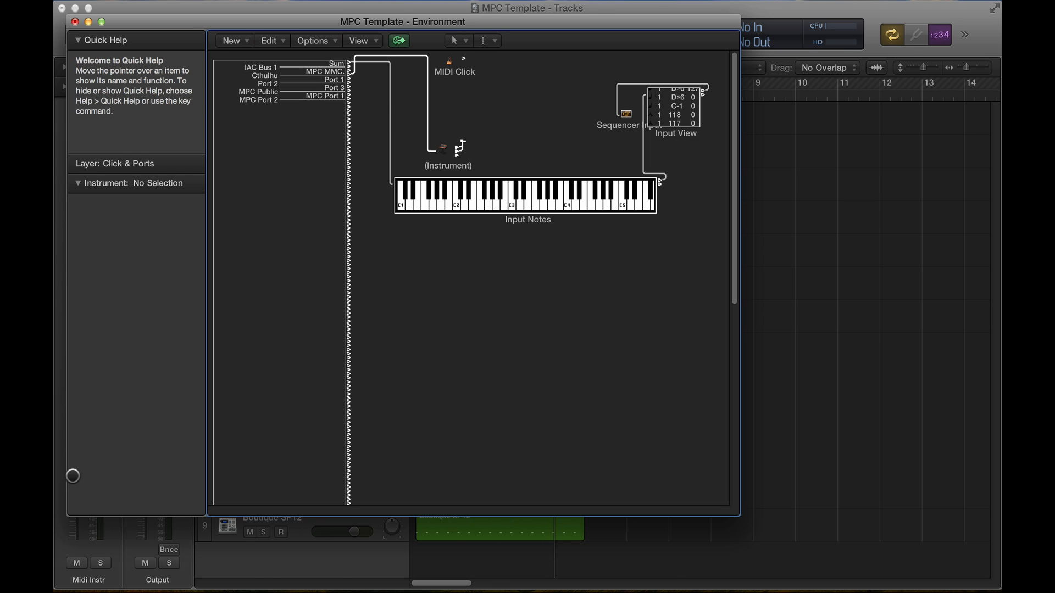
Switch to Finder and launch Audio MIDI Setup from the Utilities folder in Applications
{"action": "mouse_move", "coordinate": [88, 584]}
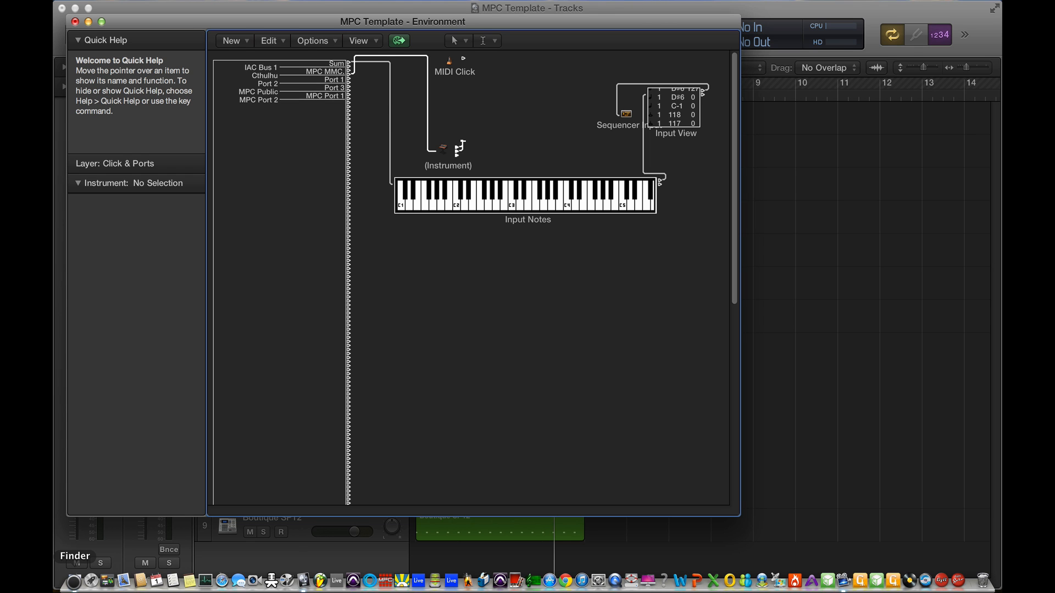
{"action": "left_click", "coordinate": [73, 581]}
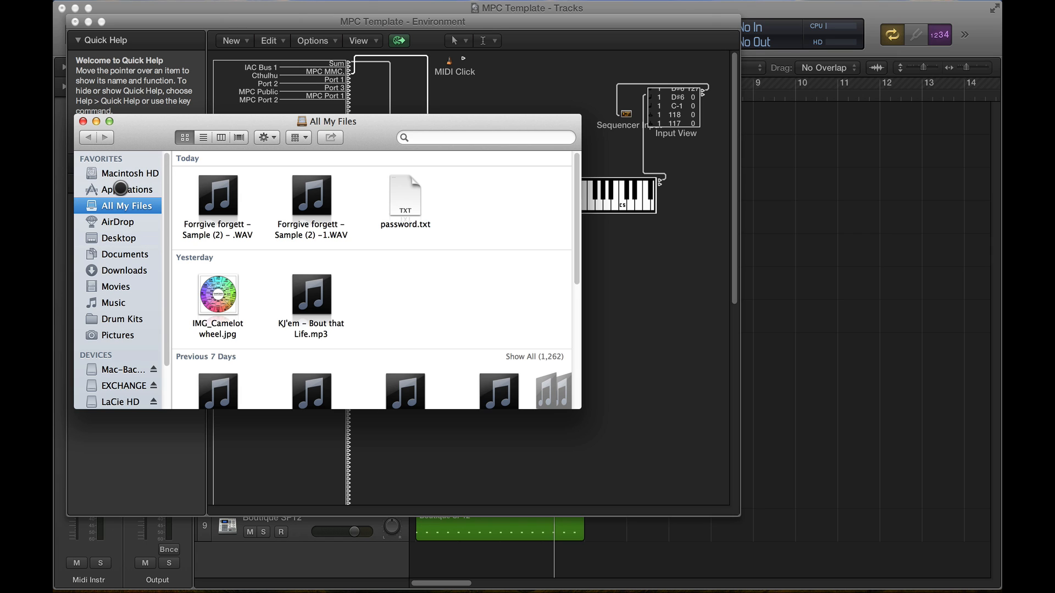
{"action": "left_click", "coordinate": [112, 189]}
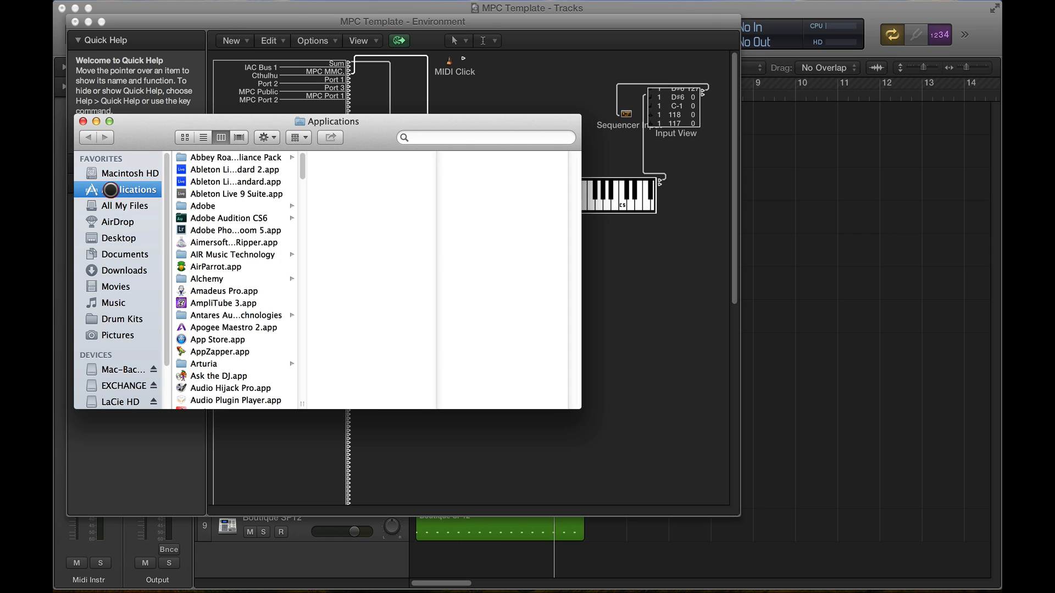
{"action": "scroll", "coordinate": [222, 269], "scroll_direction": "down", "scroll_amount": 20}
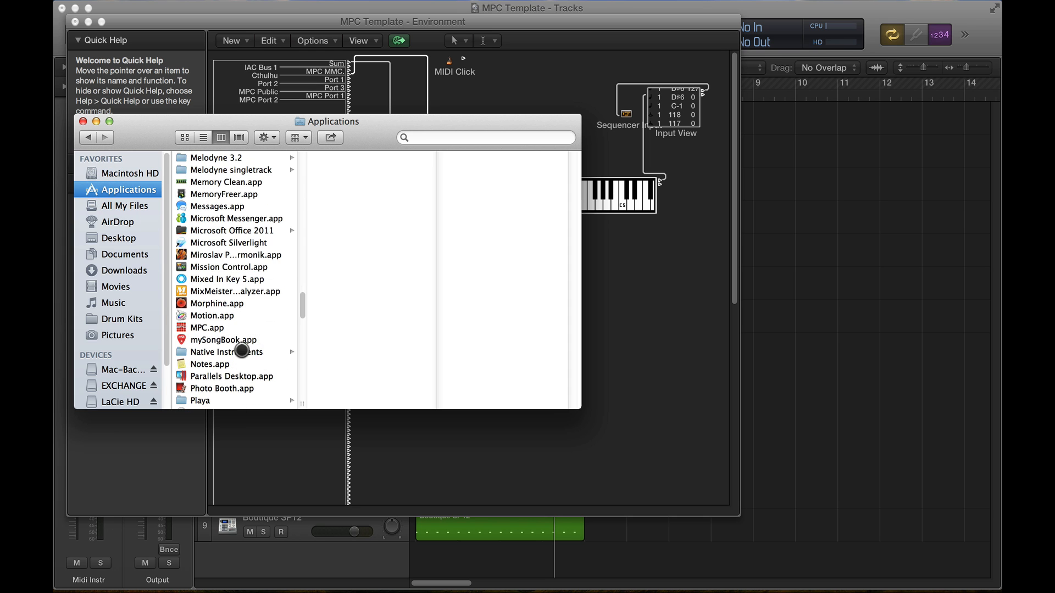
{"action": "scroll", "coordinate": [233, 385], "scroll_direction": "down", "scroll_amount": 20}
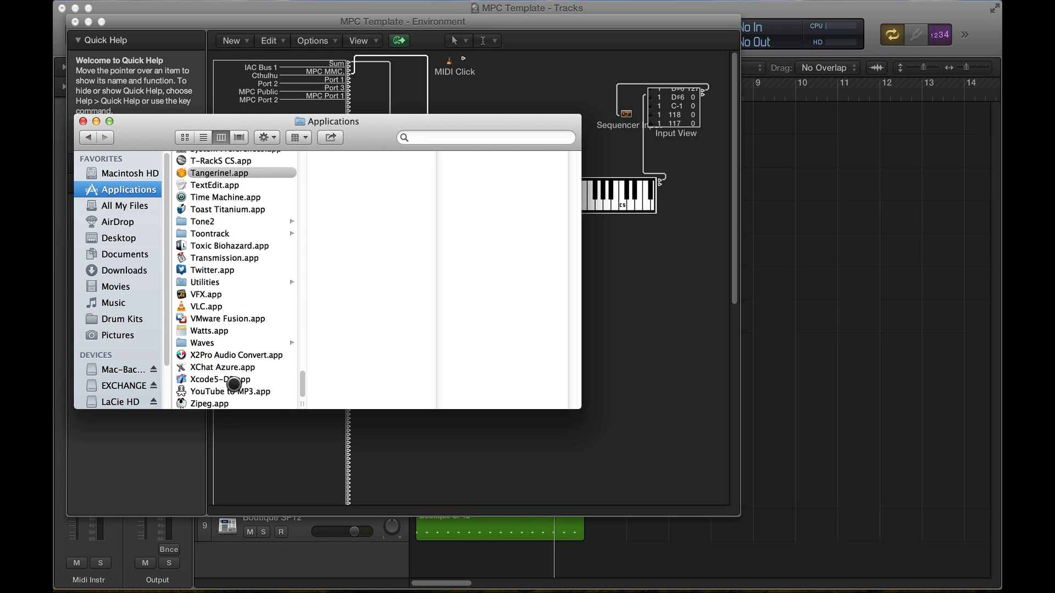
{"action": "left_click", "coordinate": [197, 282]}
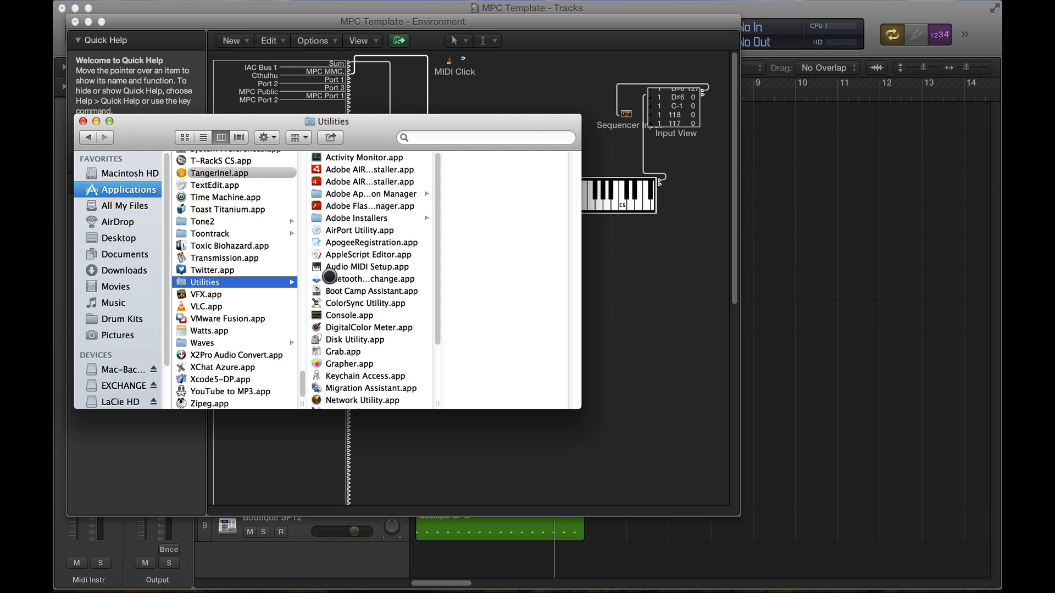
{"action": "double_click", "coordinate": [369, 267]}
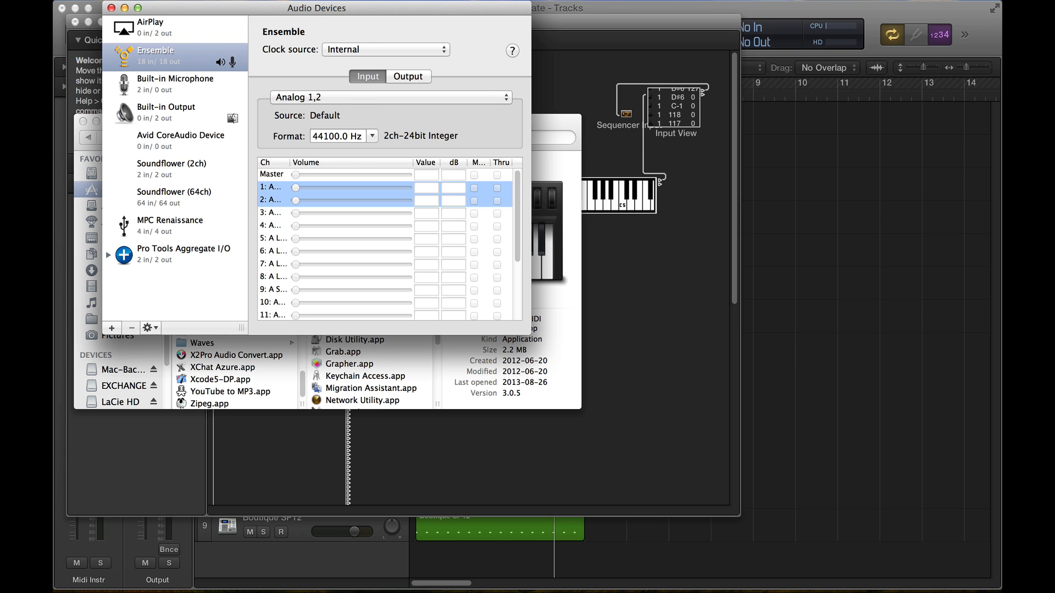
Show the MIDI Studio window and open the IAC Driver's properties to examine its ports
{"action": "left_click", "coordinate": [265, 1]}
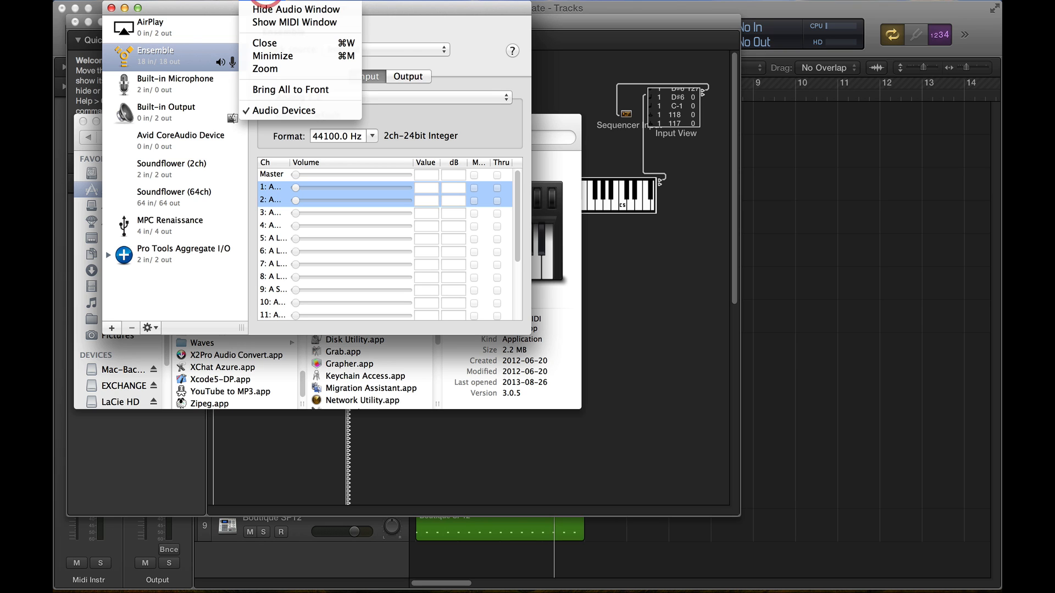
{"action": "left_click", "coordinate": [279, 23]}
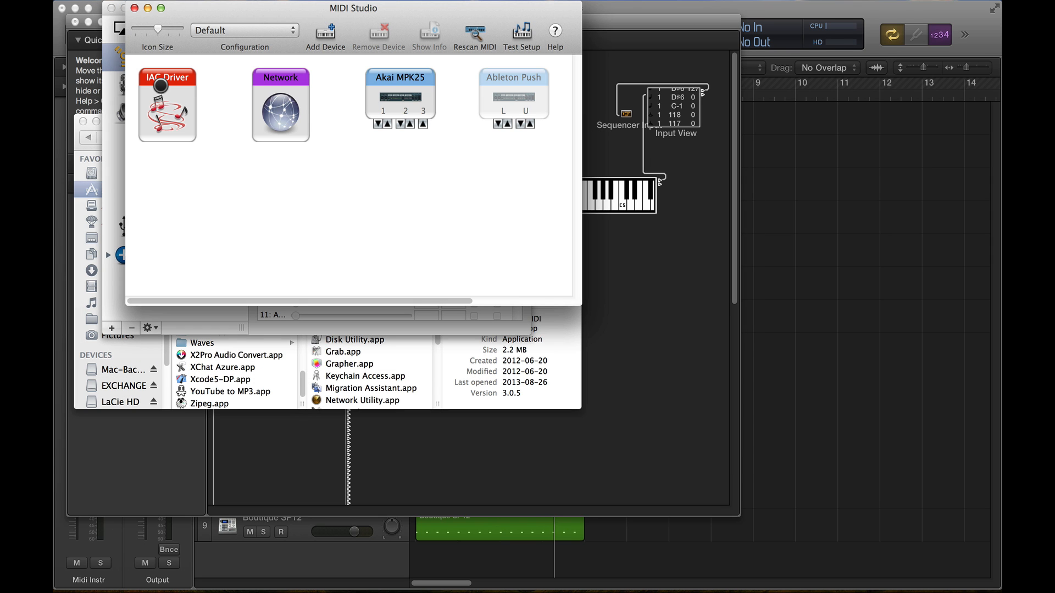
{"action": "left_click", "coordinate": [164, 89]}
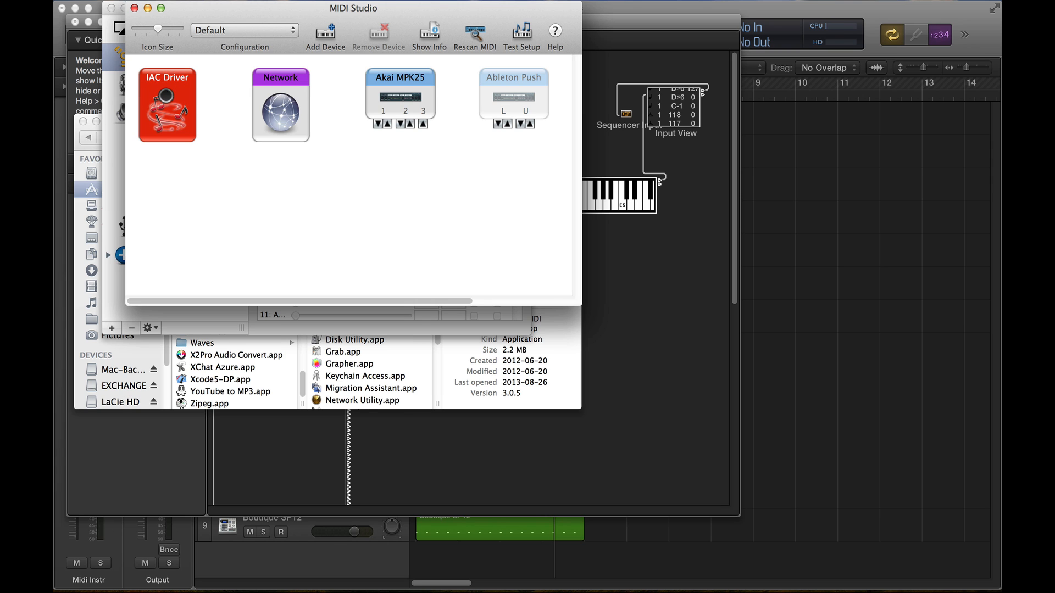
{"action": "double_click", "coordinate": [165, 96]}
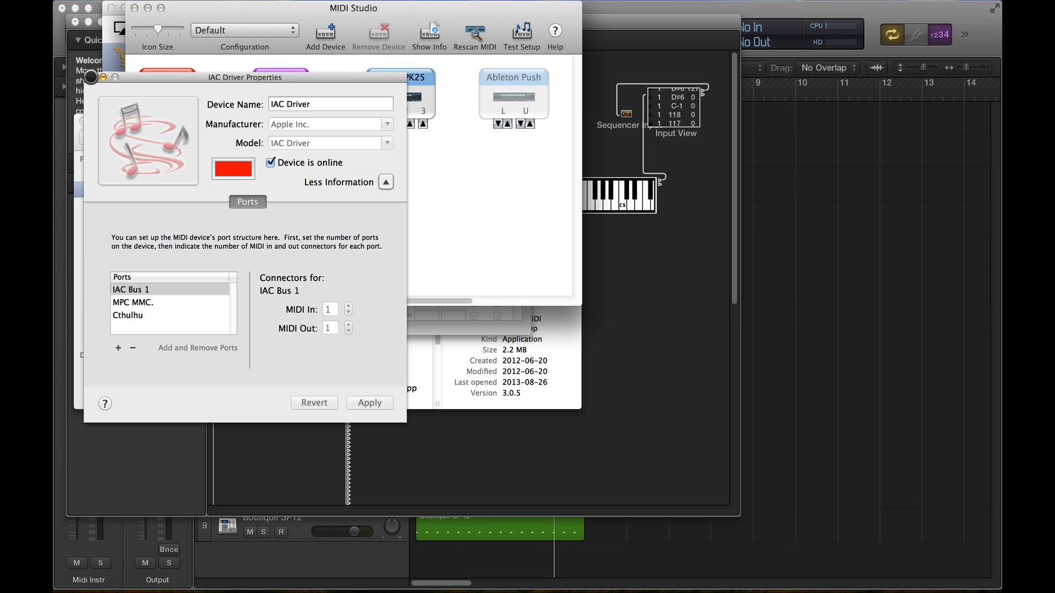
Close the IAC Driver properties, the MIDI Studio and Audio Devices windows, and the Finder window
{"action": "left_click", "coordinate": [90, 77]}
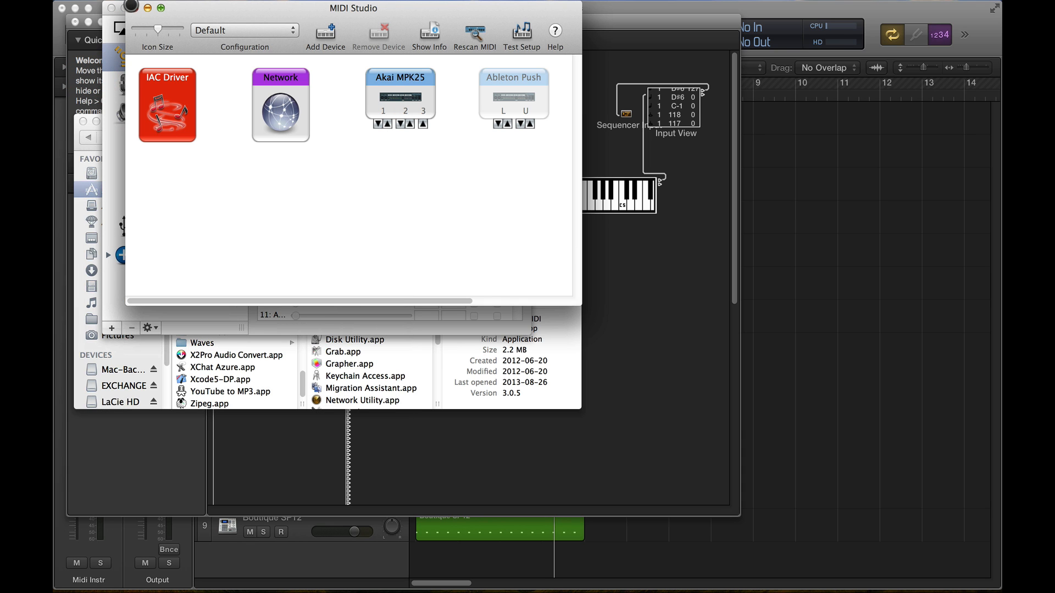
{"action": "left_click", "coordinate": [132, 6]}
{"action": "left_click", "coordinate": [113, 8]}
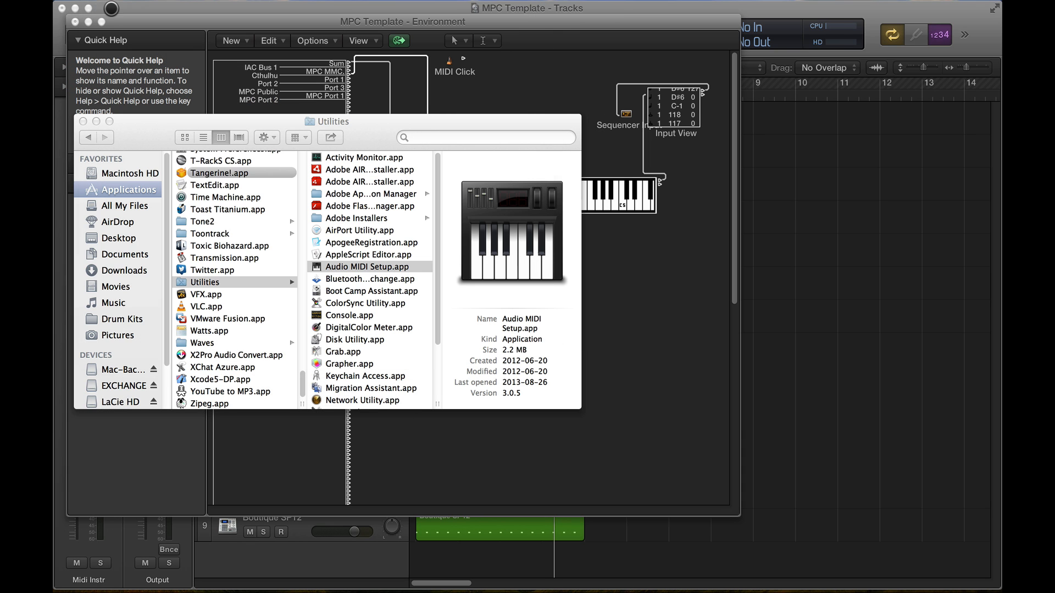
{"action": "left_click", "coordinate": [82, 121]}
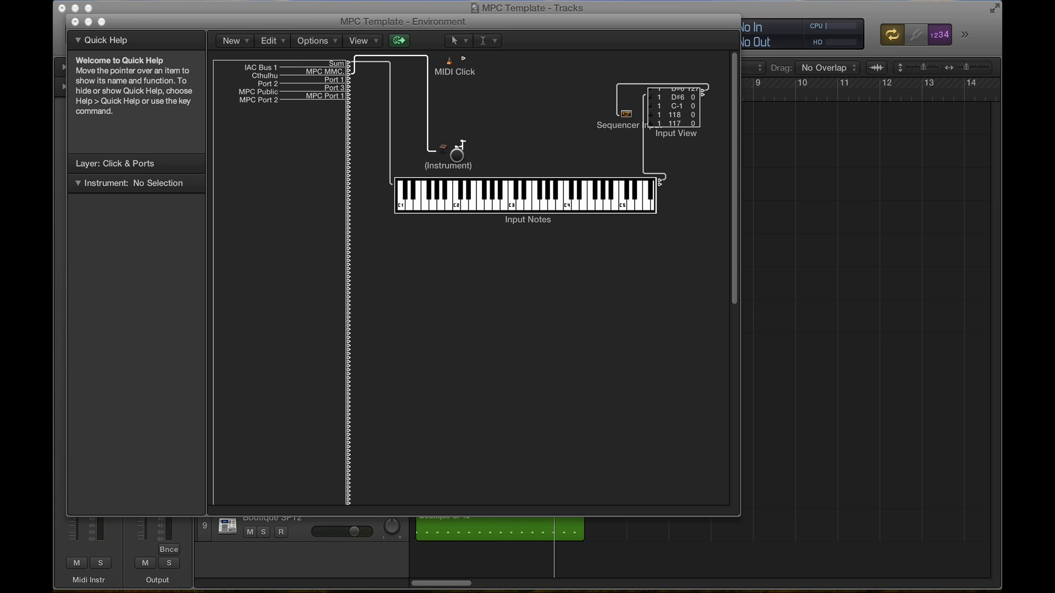
View the Mixer destinations offered for the Environment's (Instrument) object output, cancel without choosing one, and close the Environment
{"action": "left_click", "coordinate": [457, 154]}
{"action": "mouse_move", "coordinate": [470, 171]}
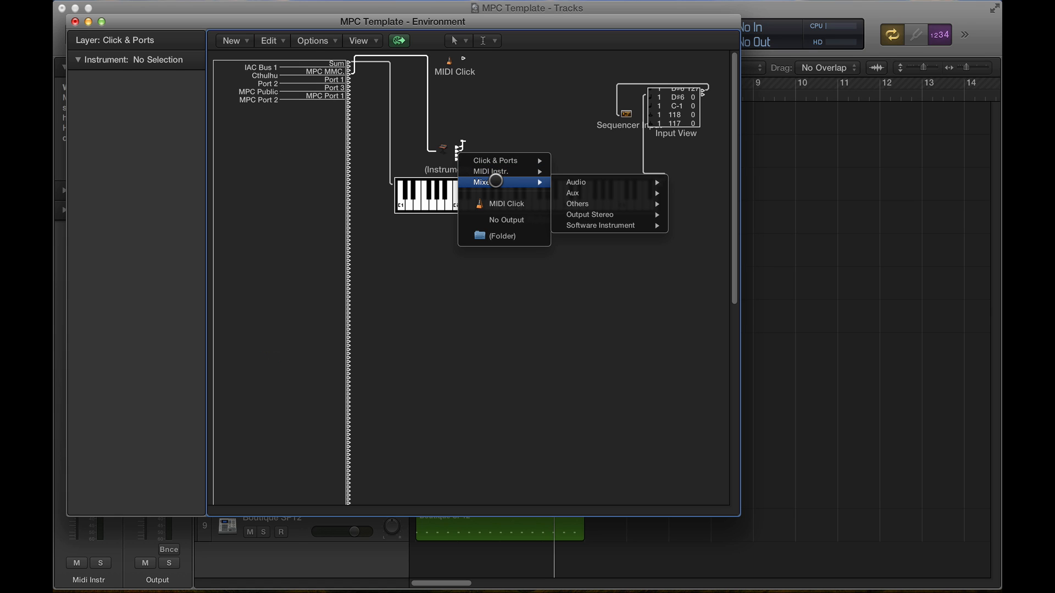
{"action": "mouse_move", "coordinate": [608, 225]}
{"action": "left_click", "coordinate": [521, 85]}
{"action": "key", "text": "shift+slash"}
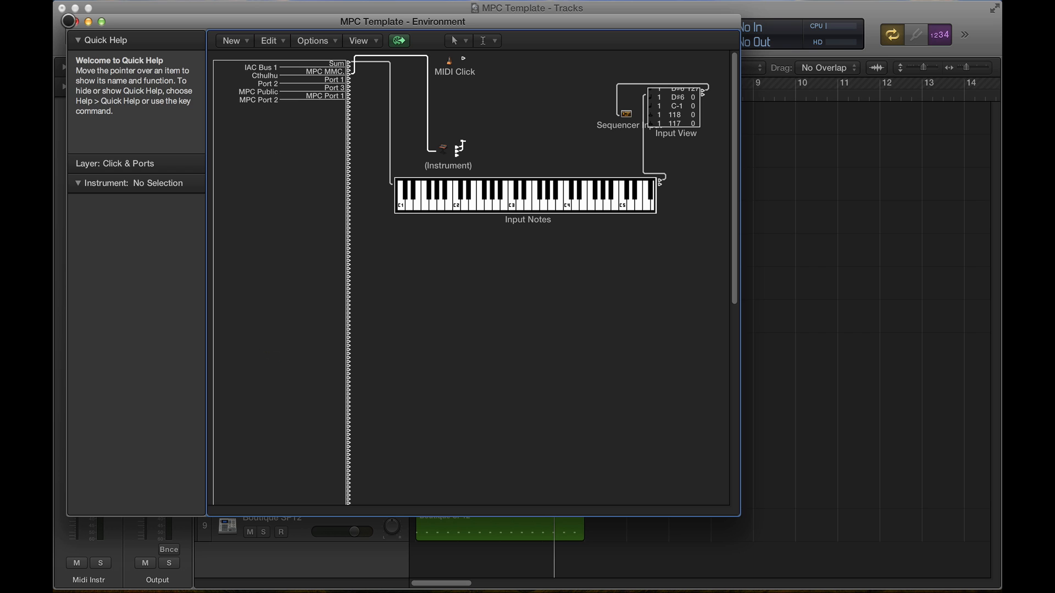
{"action": "left_click", "coordinate": [73, 22]}
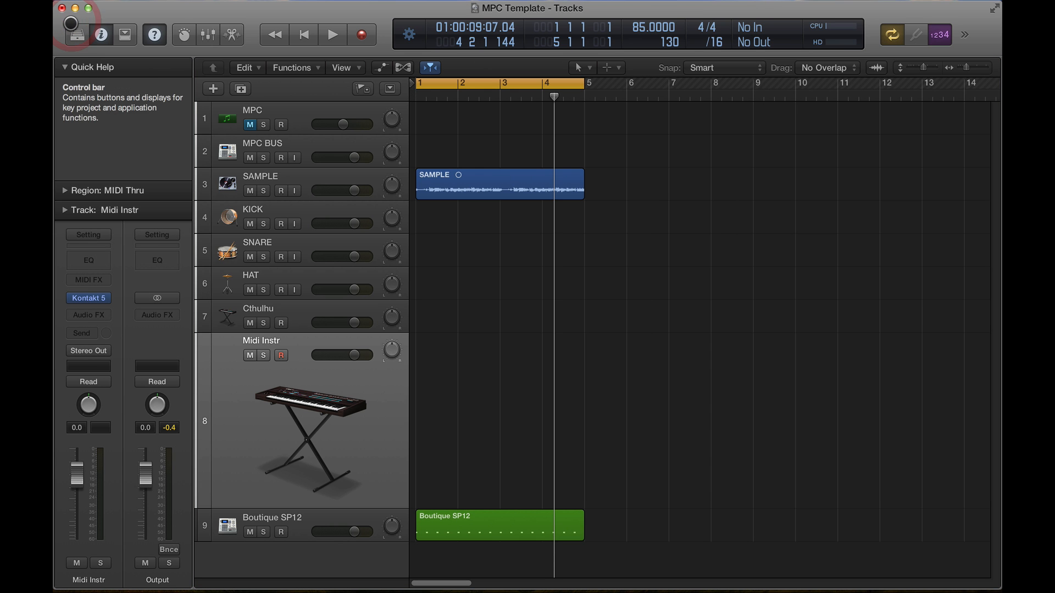
Open the Cthulhu plug-in on its track, dismiss the VST version notice, and turn off the arpeggiator
{"action": "left_click", "coordinate": [278, 309]}
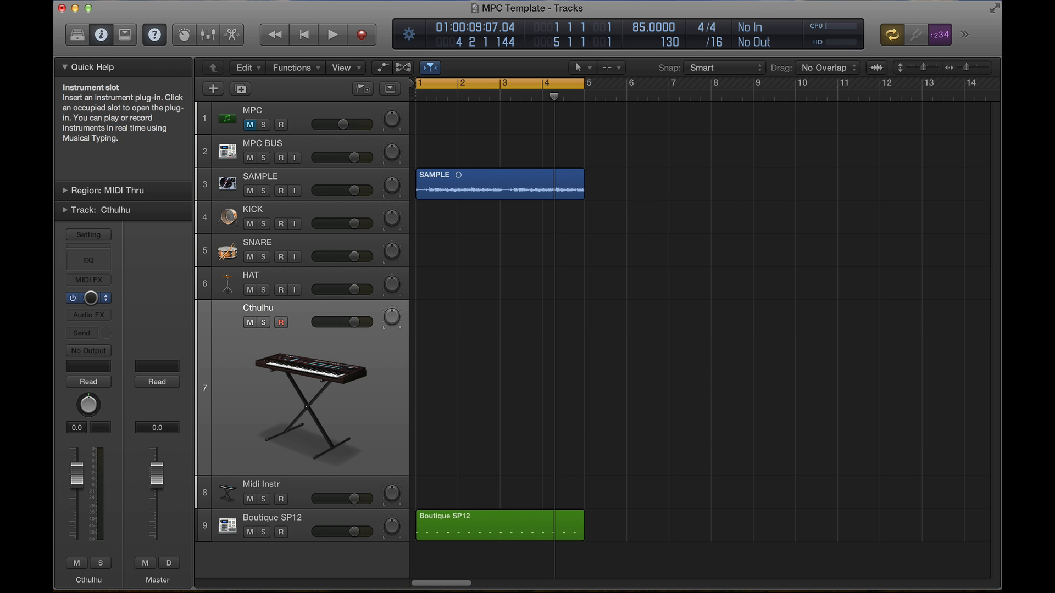
{"action": "left_click", "coordinate": [91, 298]}
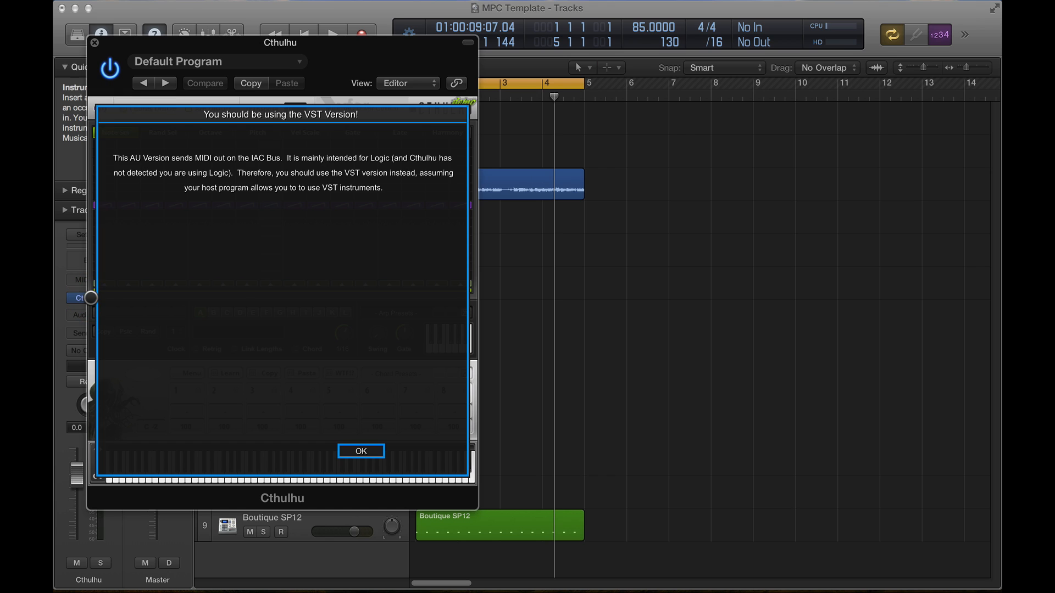
{"action": "left_click", "coordinate": [360, 451]}
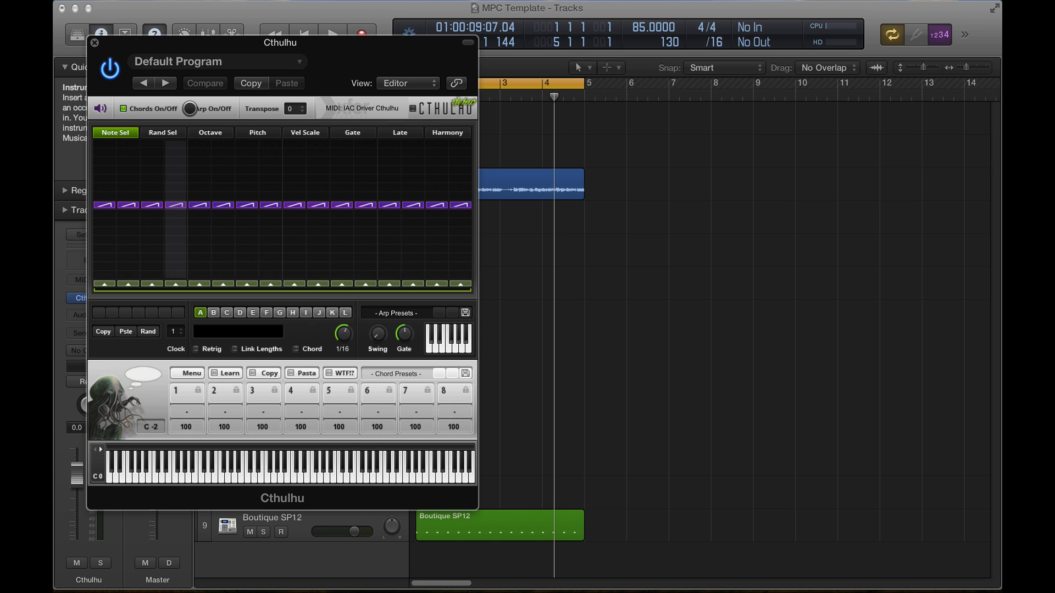
{"action": "left_click", "coordinate": [190, 107]}
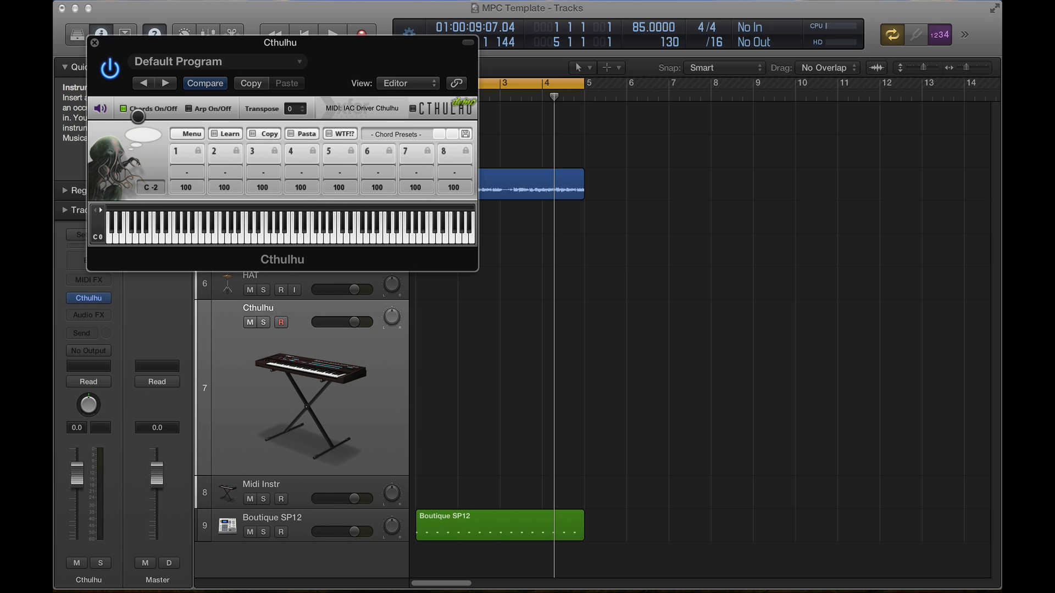
Load the BachChorale_002 chord preset from BachChorales0-99 with Cthulhu's chords on, and close the plug-in
{"action": "left_click", "coordinate": [123, 109]}
{"action": "left_click", "coordinate": [415, 134]}
{"action": "mouse_move", "coordinate": [420, 172]}
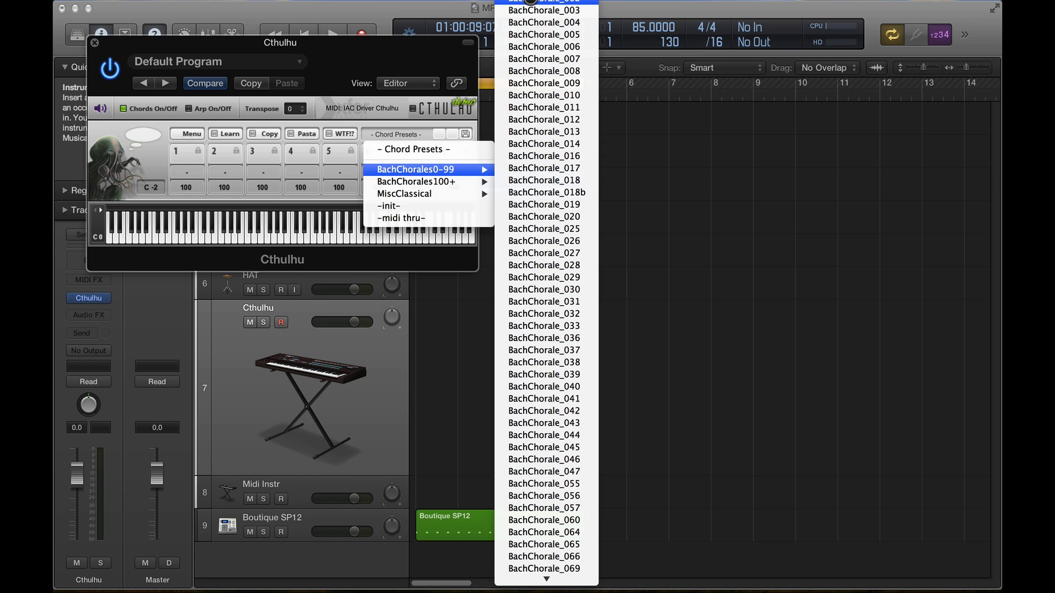
{"action": "left_click", "coordinate": [530, 2]}
{"action": "left_click", "coordinate": [95, 42]}
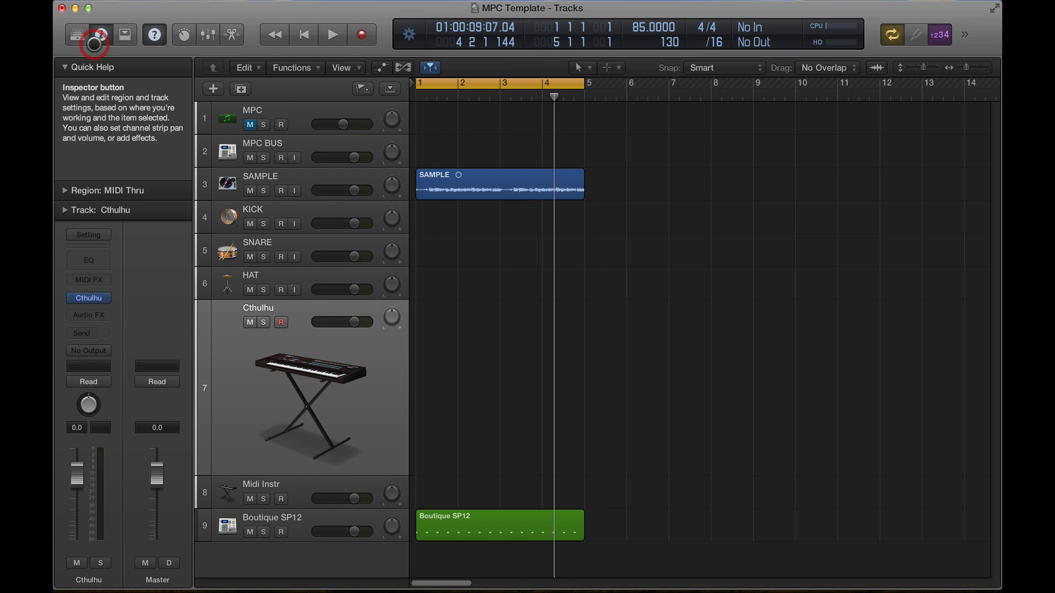
Open the Kontakt 5 instrument on the Midi Instr track to view its loaded patch, and close it
{"action": "left_click", "coordinate": [278, 483]}
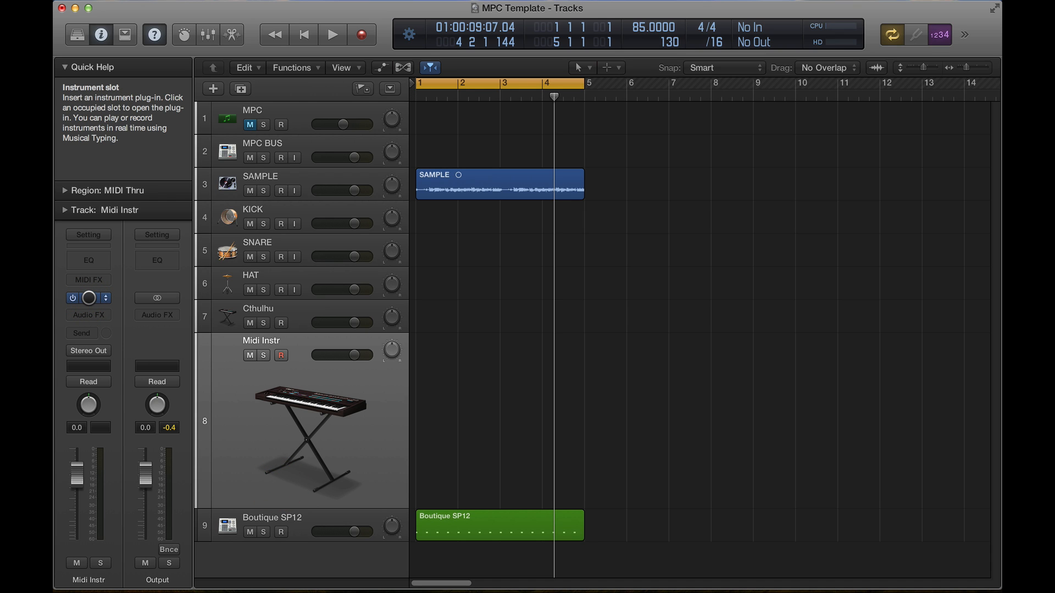
{"action": "left_click", "coordinate": [88, 298]}
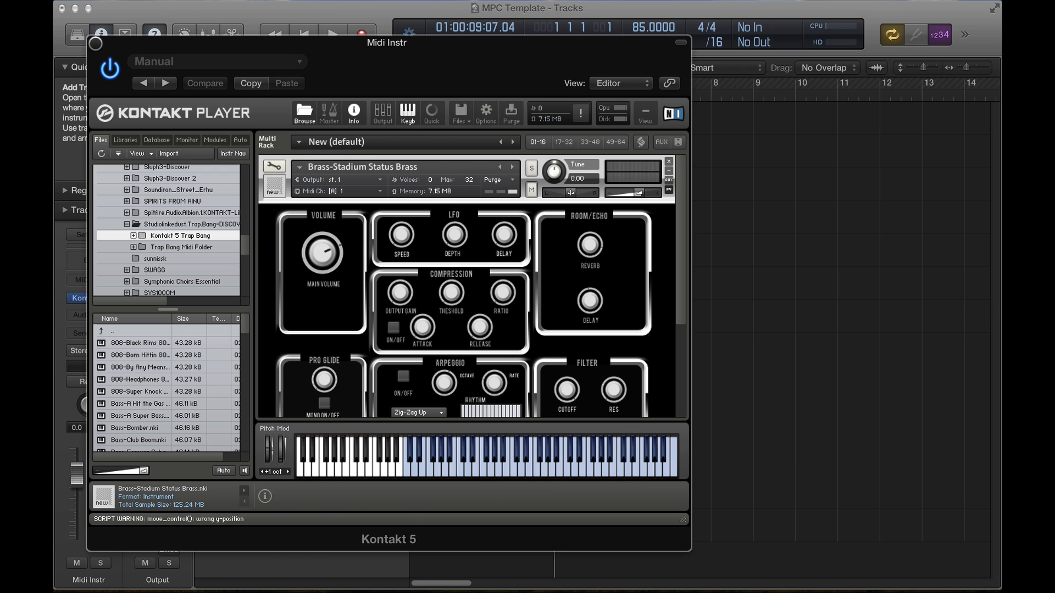
{"action": "left_click", "coordinate": [95, 44]}
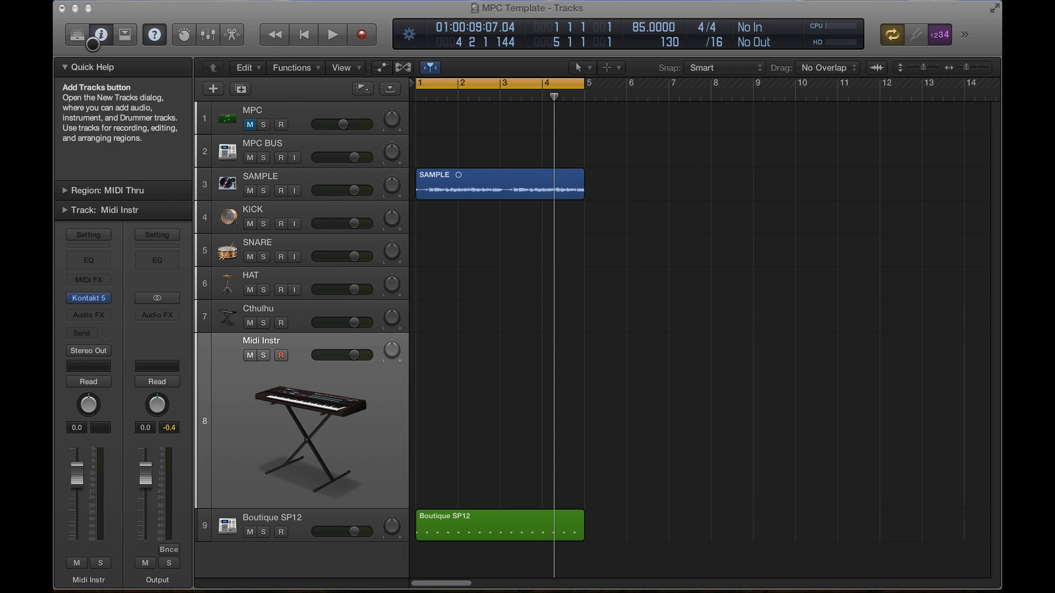
Arm the Cthulhu track for recording, and briefly play and stop the project to audition the chords with the beat
{"action": "left_click", "coordinate": [278, 306]}
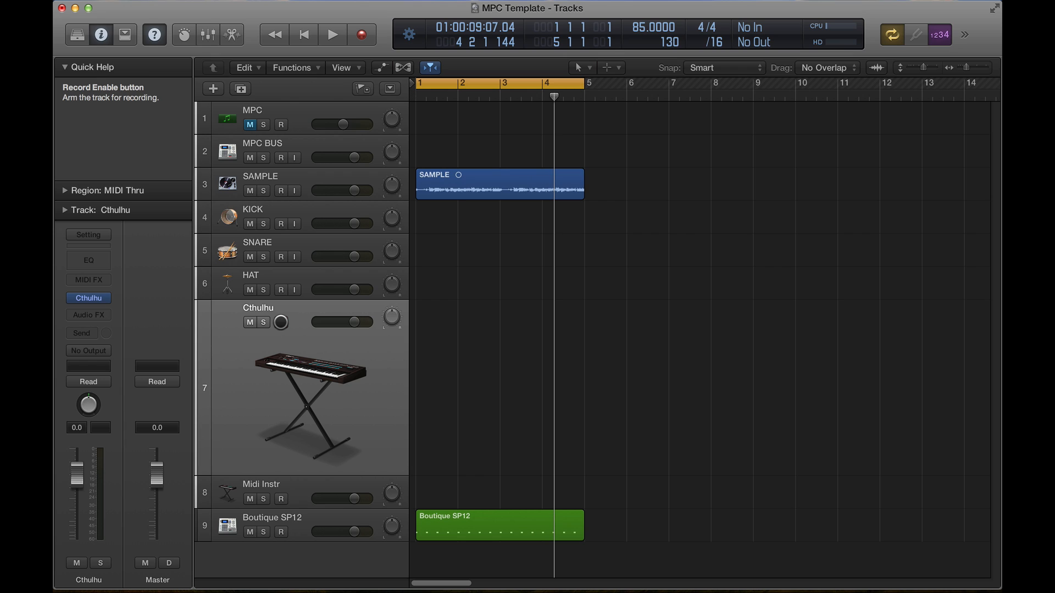
{"action": "left_click", "coordinate": [281, 323]}
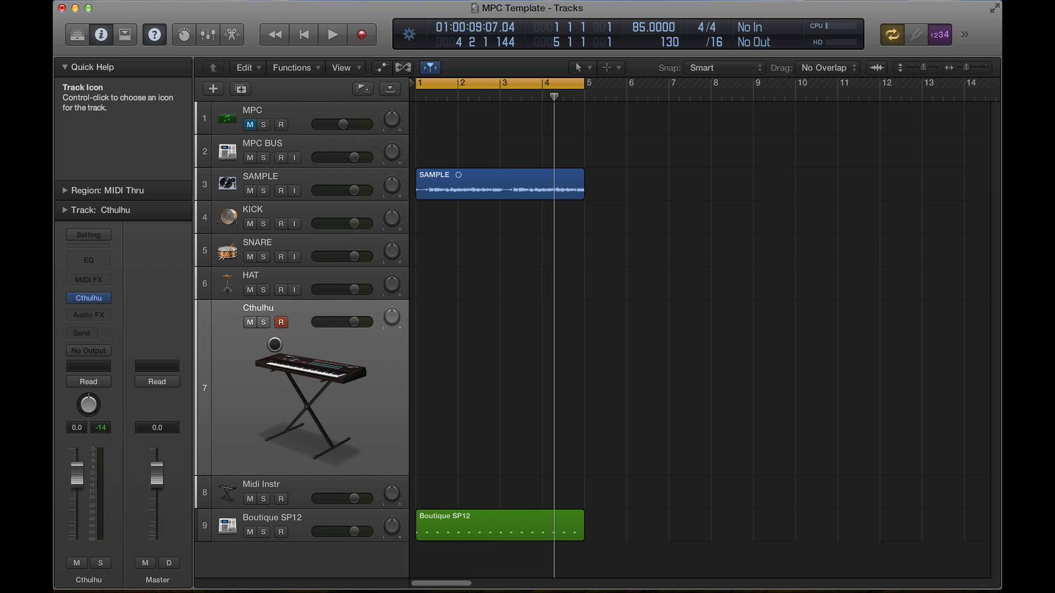
{"action": "key", "text": "space"}
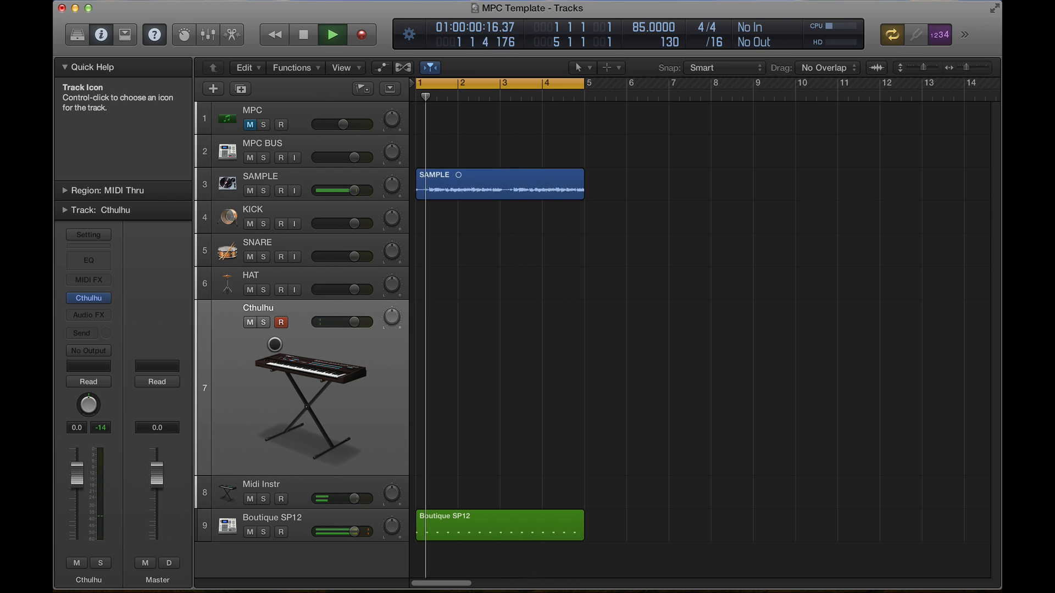
{"action": "key", "text": "space"}
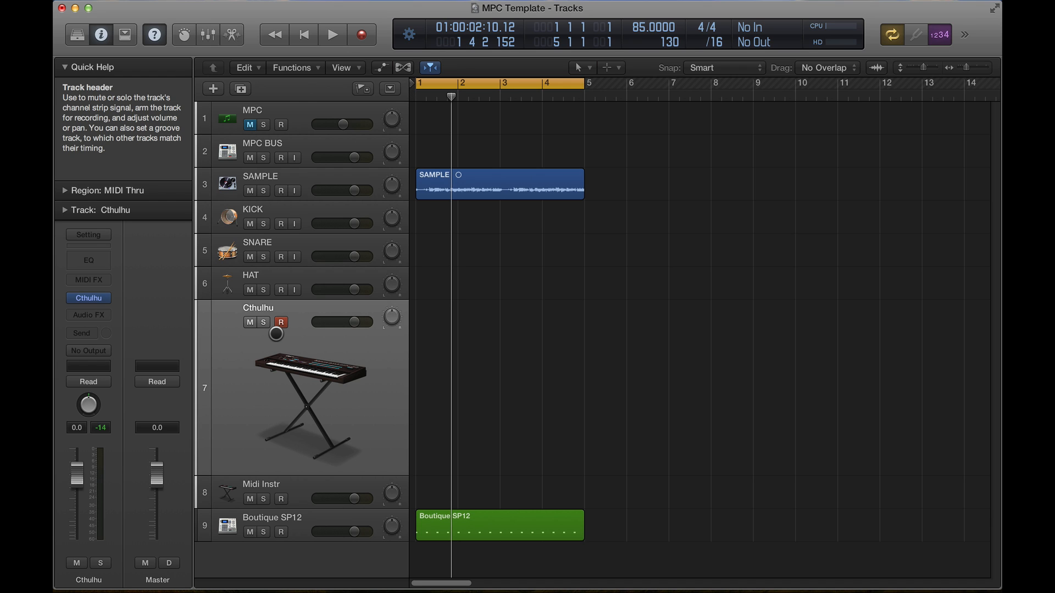
Reopen Cthulhu, advance its chord preset to BachChorale_004, and close the plug-in
{"action": "left_click", "coordinate": [88, 298]}
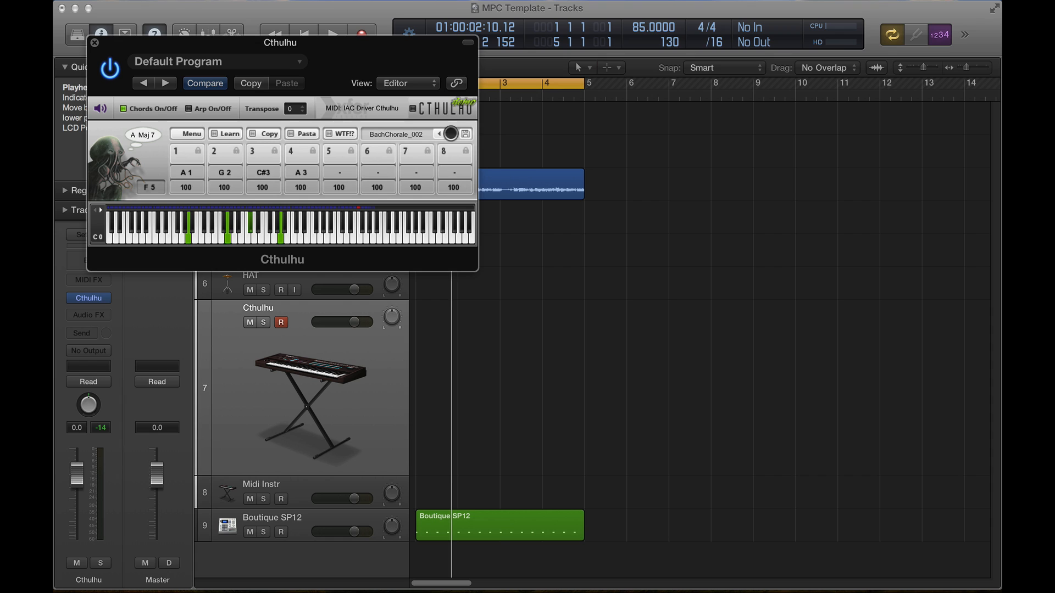
{"action": "left_click", "coordinate": [450, 134]}
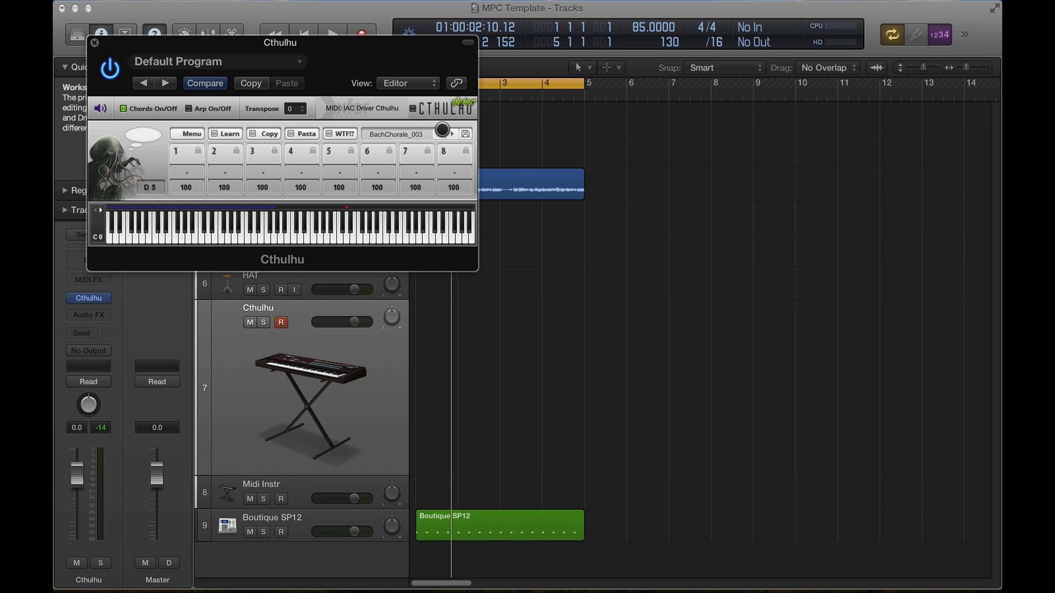
{"action": "left_click", "coordinate": [451, 133]}
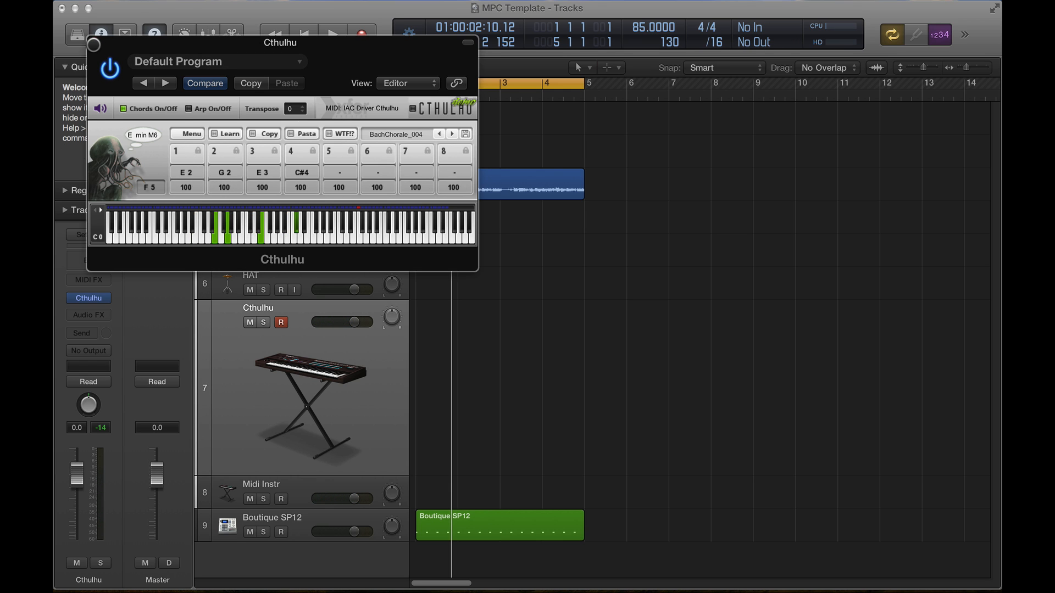
{"action": "left_click", "coordinate": [96, 46]}
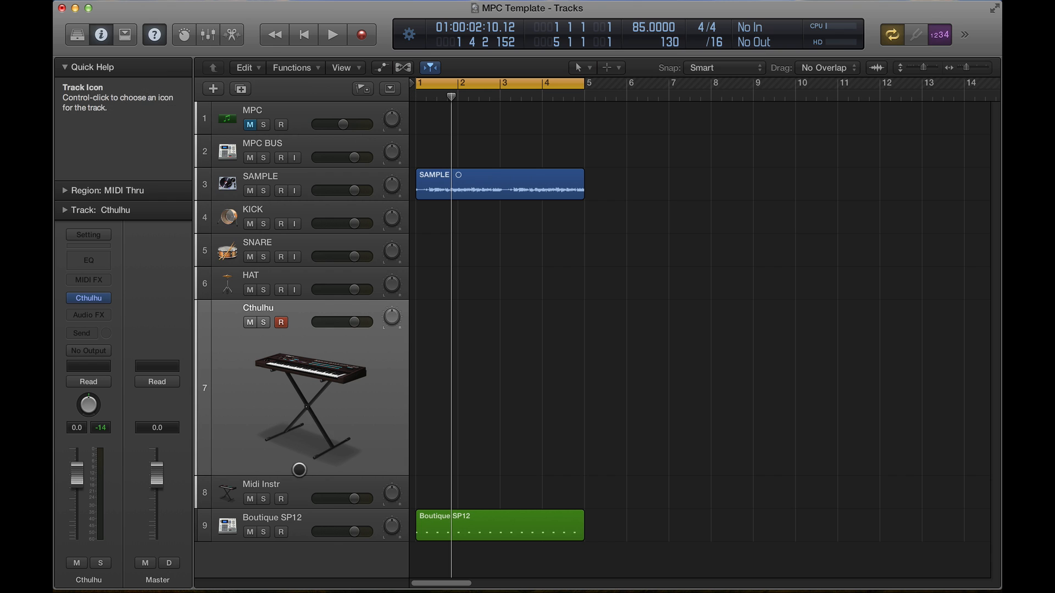
Replace Kontakt 5 on the Midi Instr track with reFX Nexus 2 in stereo
{"action": "left_click", "coordinate": [284, 485]}
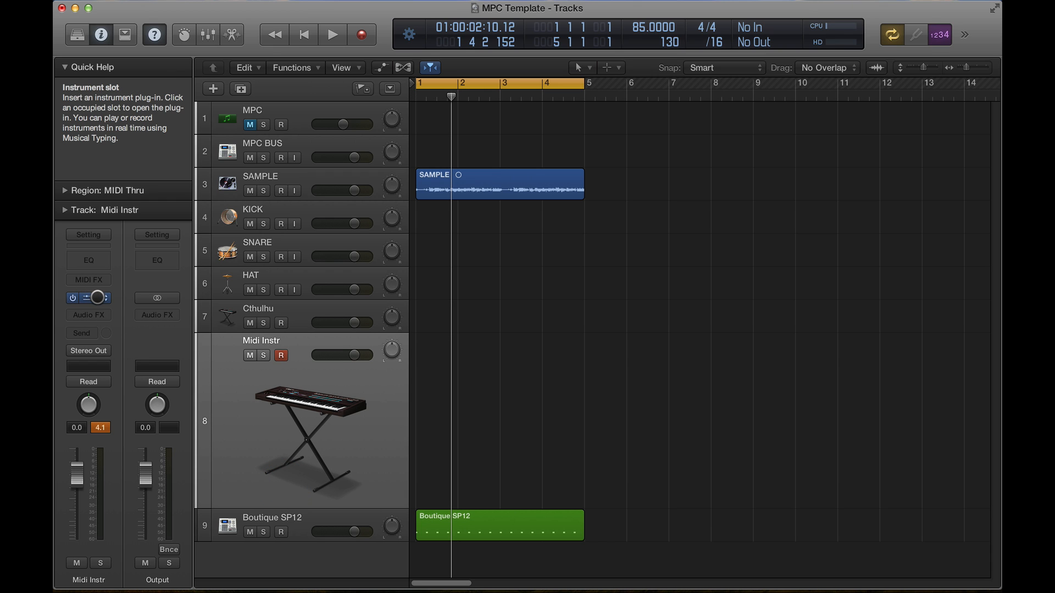
{"action": "left_click", "coordinate": [101, 298]}
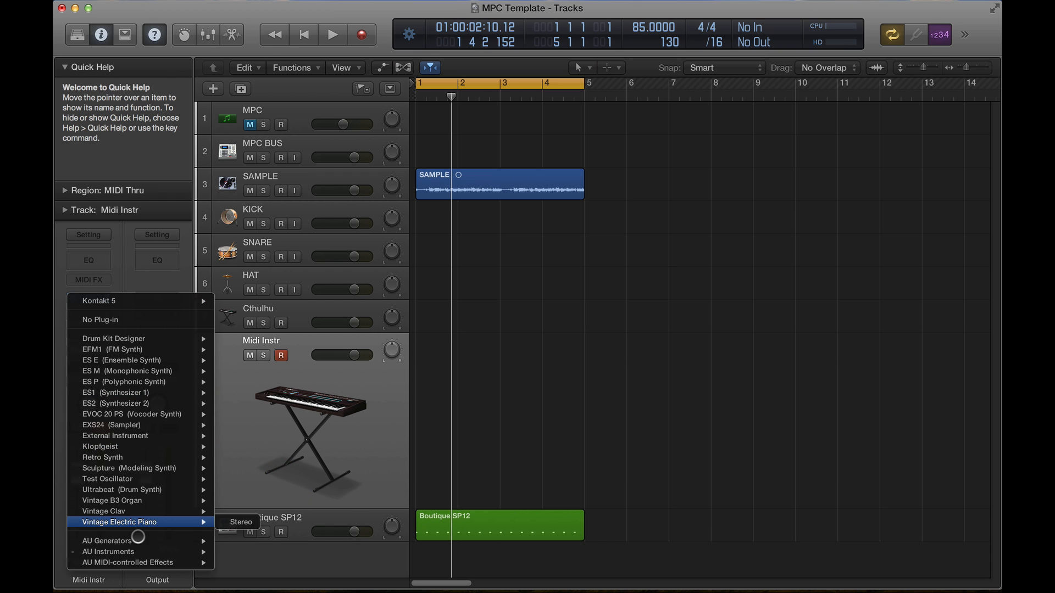
{"action": "mouse_move", "coordinate": [140, 552]}
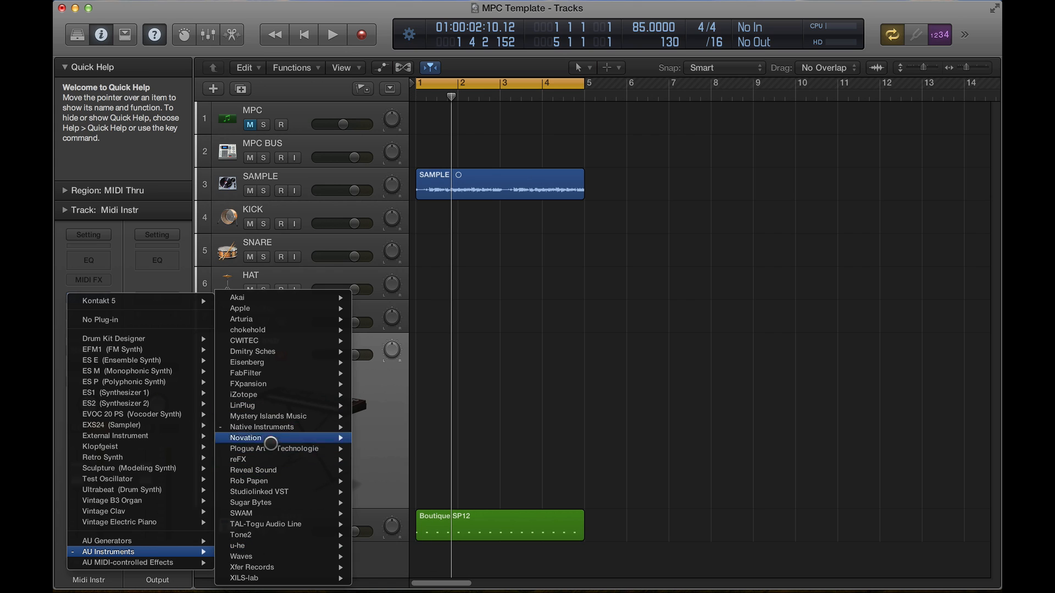
{"action": "mouse_move", "coordinate": [272, 459]}
{"action": "mouse_move", "coordinate": [379, 459]}
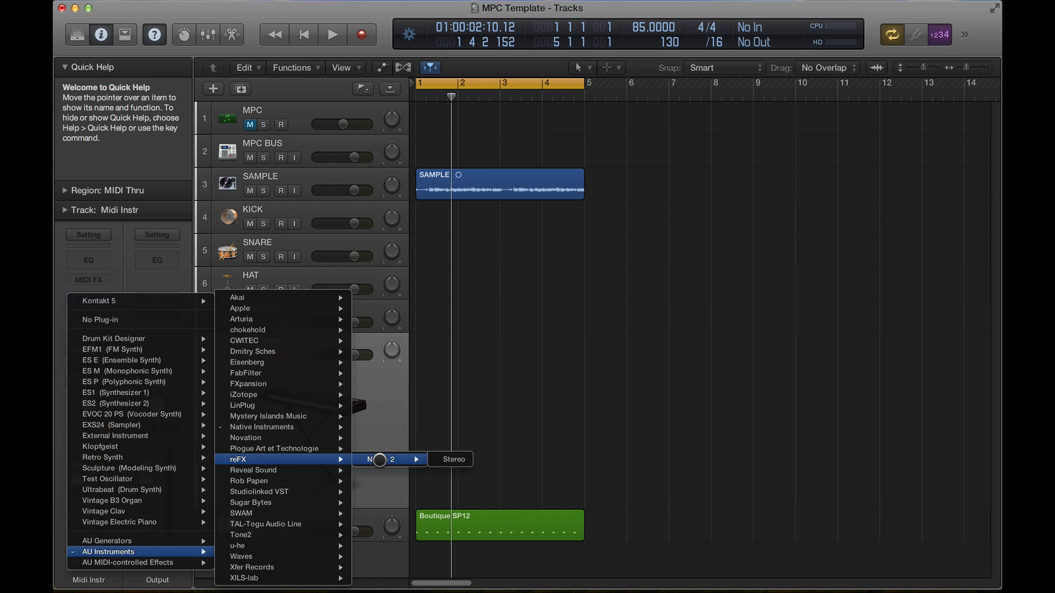
{"action": "left_click", "coordinate": [444, 461]}
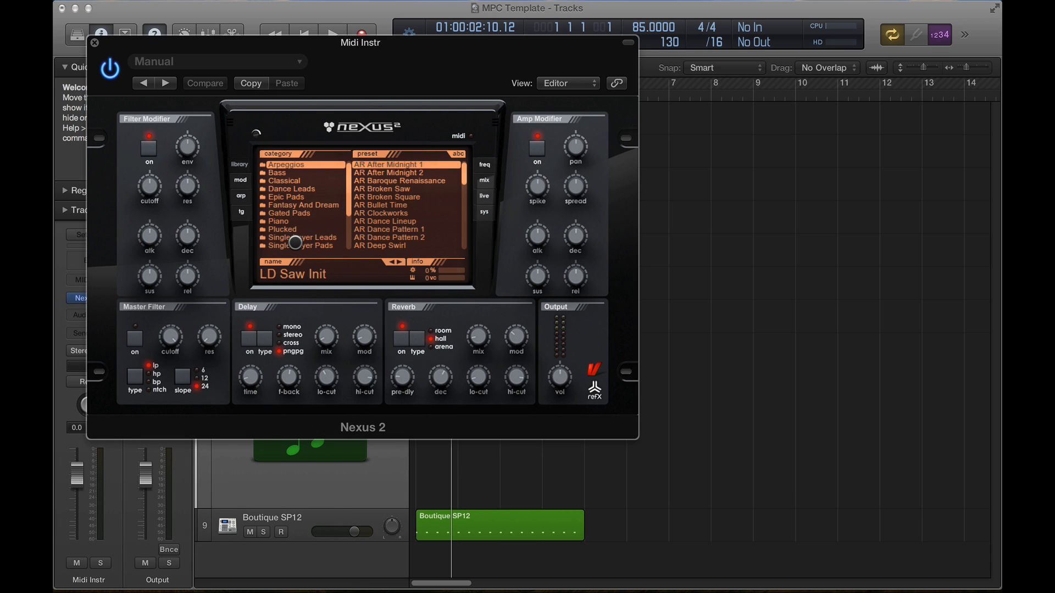
Load the ST Big DramaStrings preset from Nexus 2's Classical category, close the plug-in, and select the Cthulhu track
{"action": "left_click", "coordinate": [294, 181]}
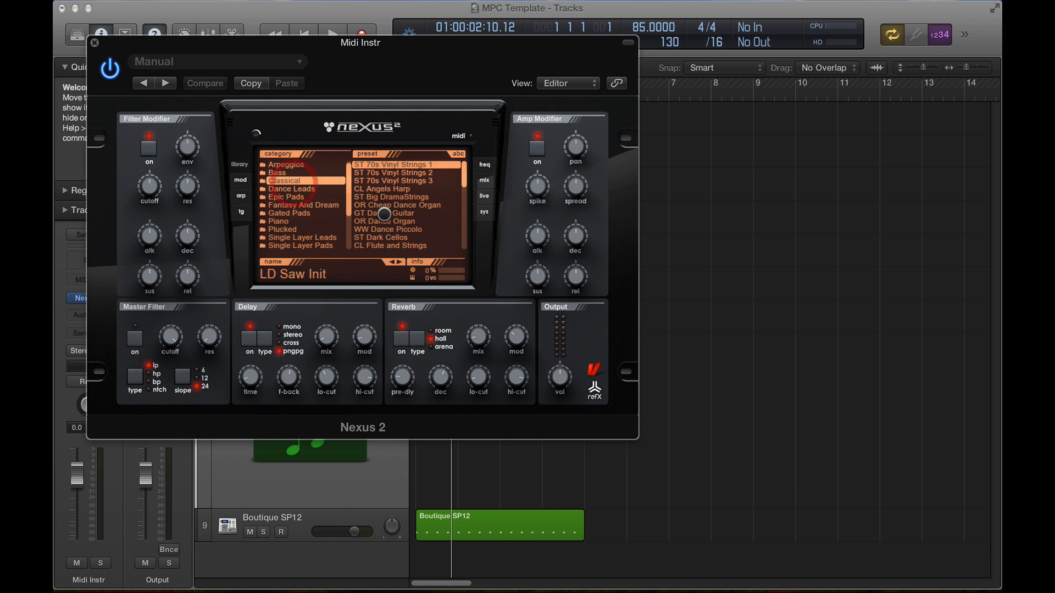
{"action": "left_click", "coordinate": [387, 197]}
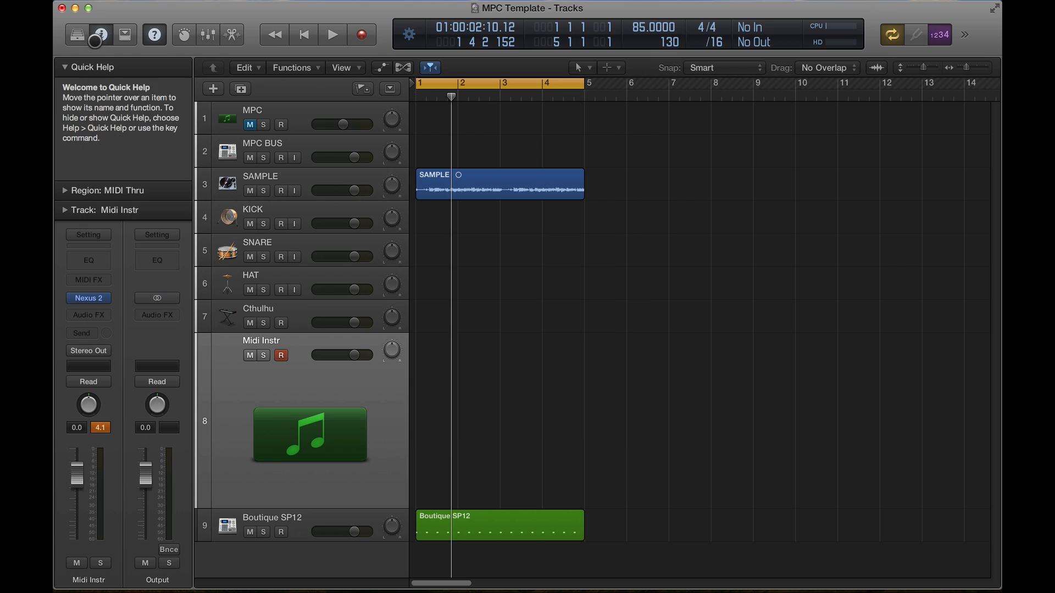
{"action": "left_click", "coordinate": [95, 42]}
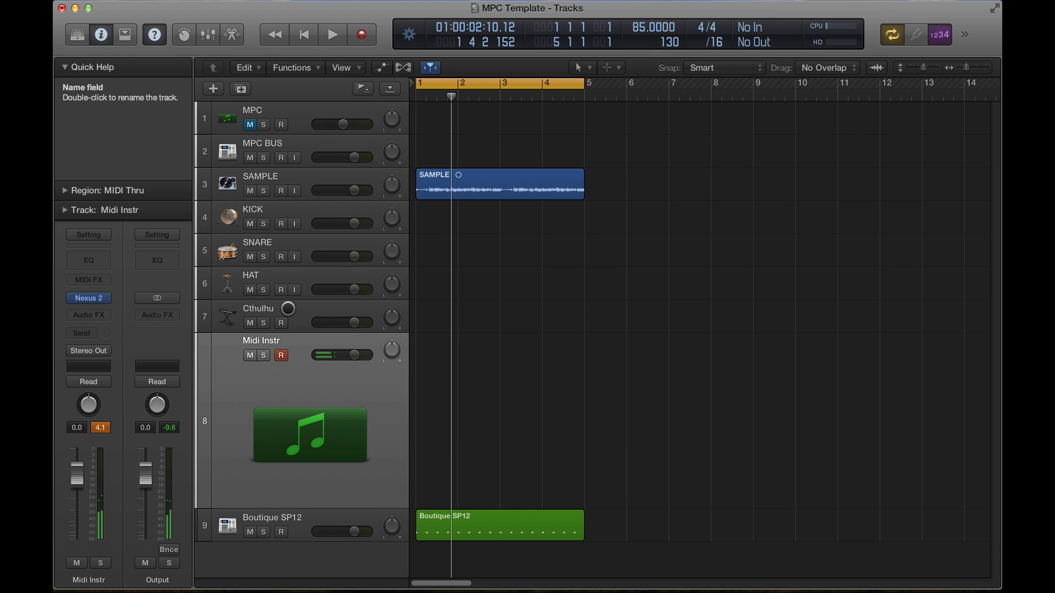
{"action": "left_click", "coordinate": [288, 309]}
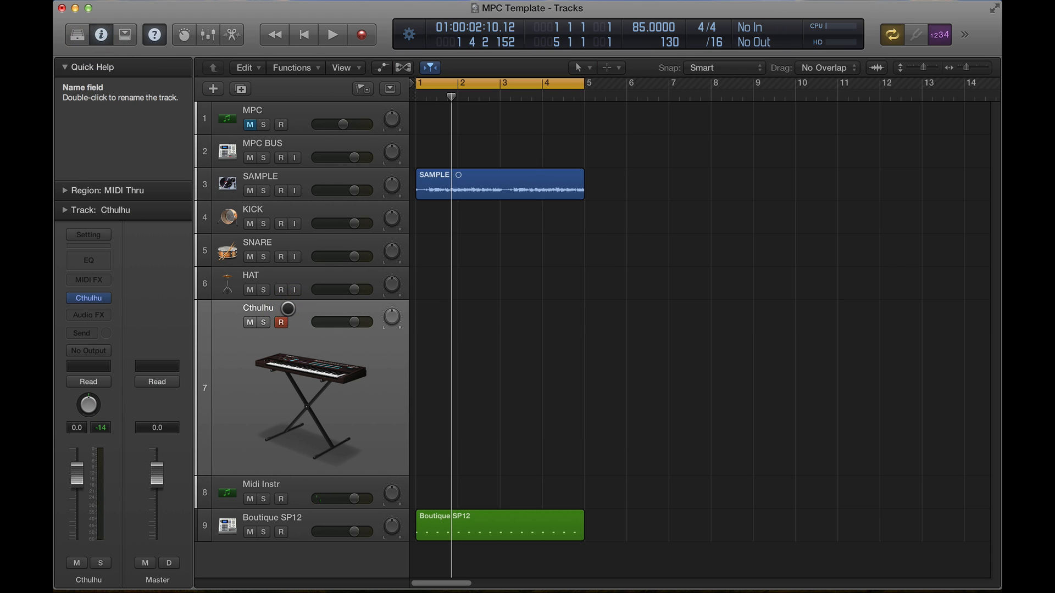